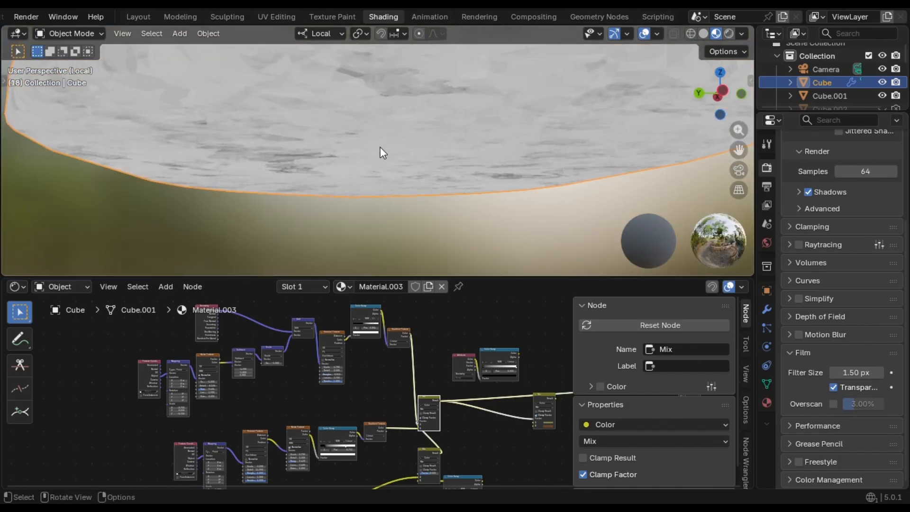
Examine the mottled surface of the flat rock from above and from the side in the 3D view
{"action": "scroll", "coordinate": [383, 153], "scroll_direction": "down", "scroll_amount": 5}
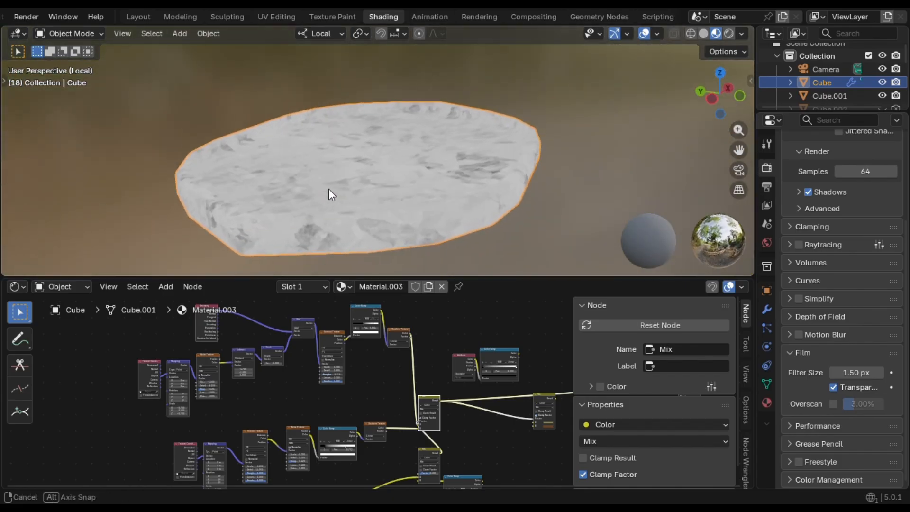
{"action": "middle_click_drag", "start_coordinate": [392, 197], "coordinate": [366, 177]}
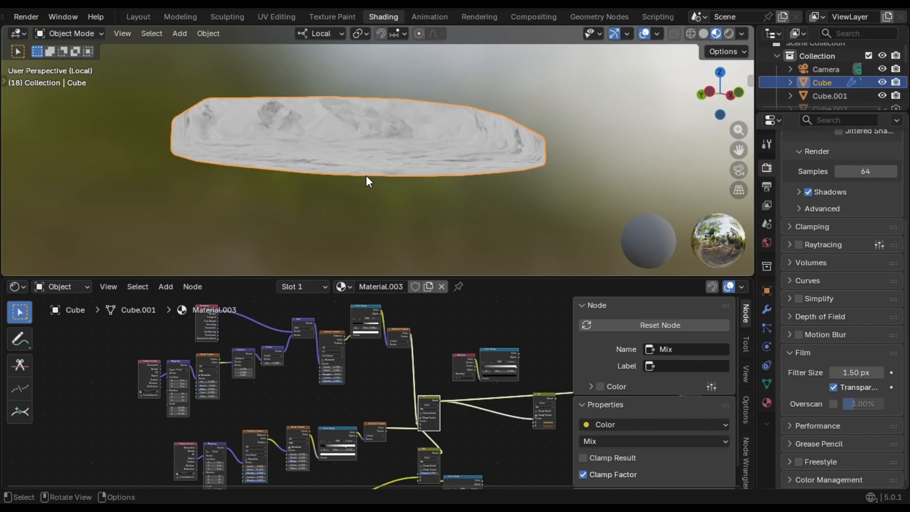
{"action": "middle_click_drag", "start_coordinate": [390, 166], "coordinate": [368, 197]}
{"action": "scroll", "coordinate": [392, 184], "scroll_direction": "up", "scroll_amount": 4}
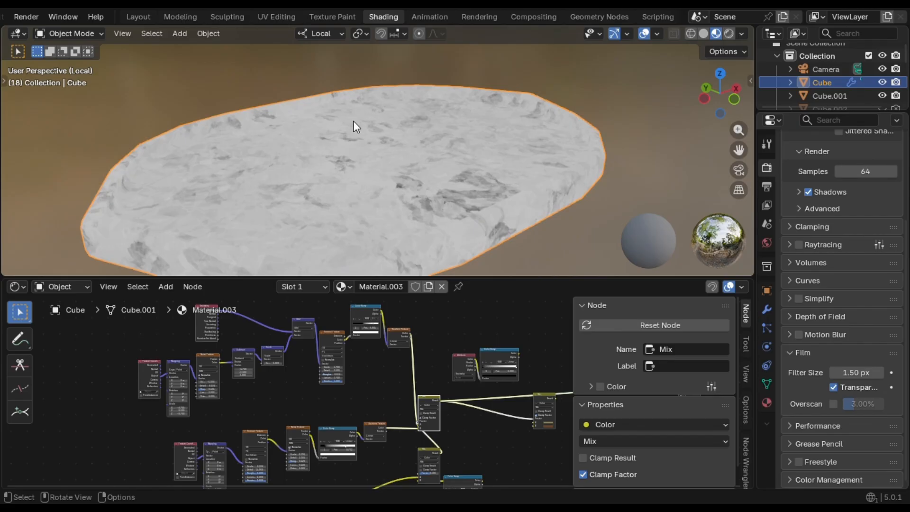
{"action": "scroll", "coordinate": [285, 356], "scroll_direction": "up", "scroll_amount": 2}
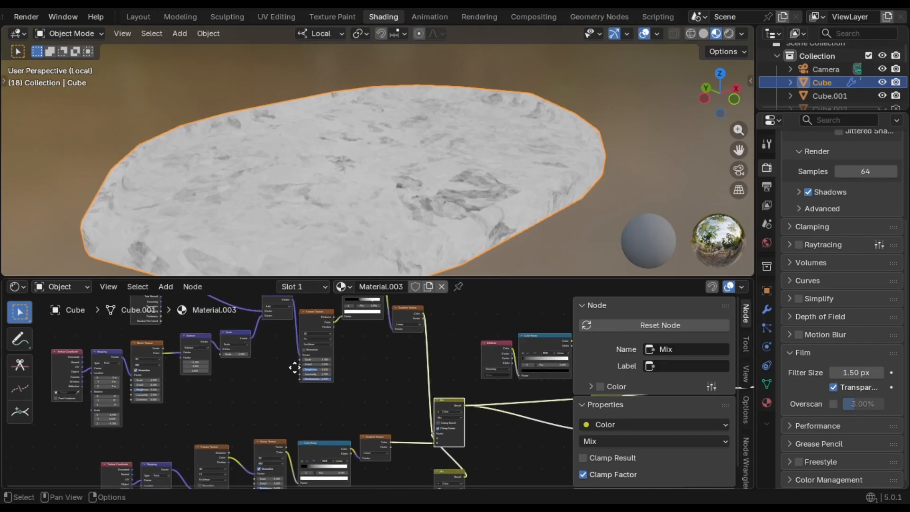
Examine the upper node branch from Texture Coordinate and Geometry through Voronoi Texture and Color Ramp to Gradient Texture
{"action": "middle_click_drag", "start_coordinate": [295, 366], "coordinate": [389, 416]}
{"action": "scroll", "coordinate": [389, 408], "scroll_direction": "up", "scroll_amount": 5}
{"action": "middle_click_drag", "start_coordinate": [178, 406], "coordinate": [213, 378]}
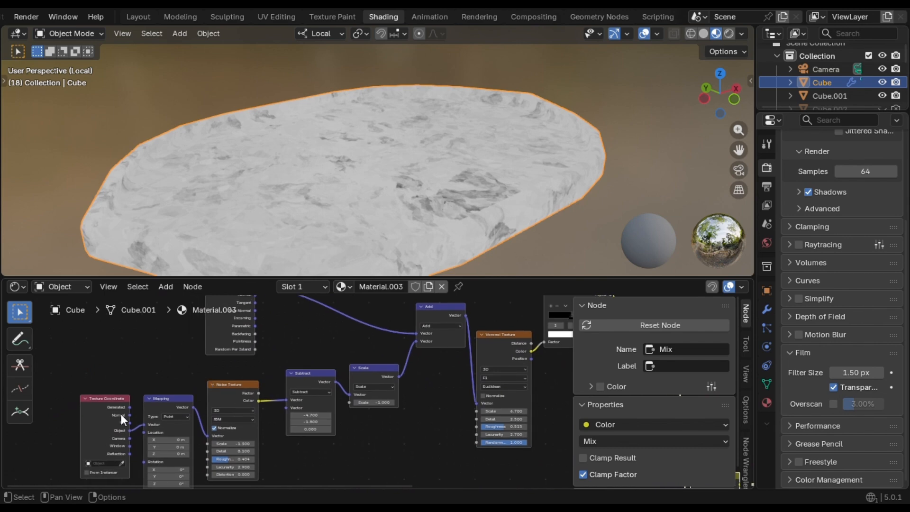
{"action": "middle_click_drag", "start_coordinate": [375, 362], "coordinate": [351, 375]}
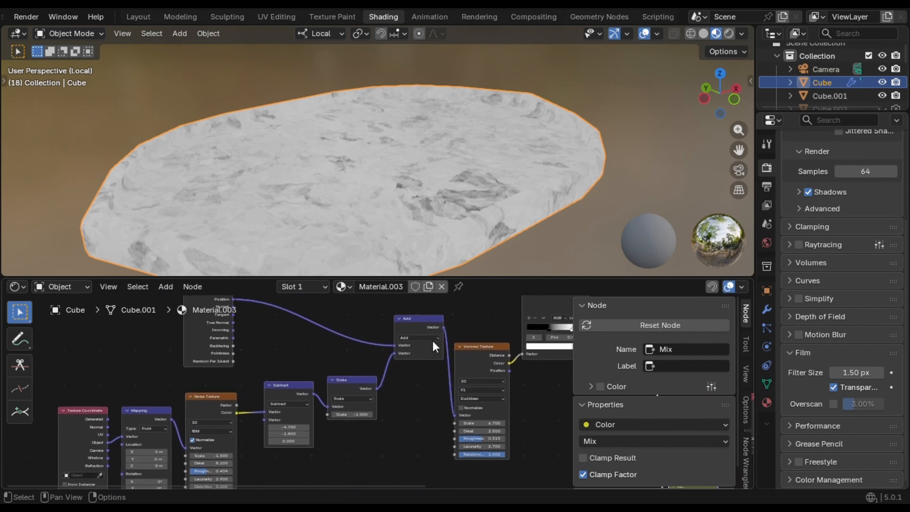
{"action": "middle_click_drag", "start_coordinate": [396, 340], "coordinate": [385, 385]}
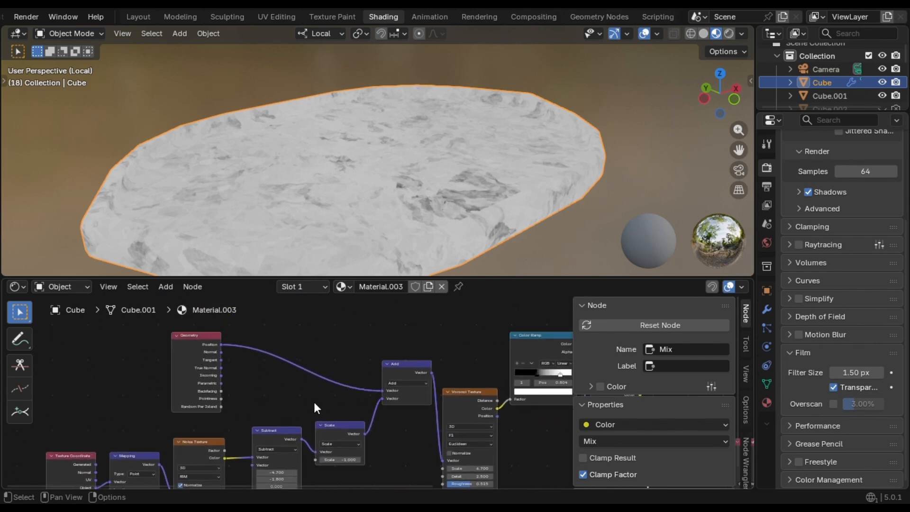
{"action": "middle_click_drag", "start_coordinate": [314, 407], "coordinate": [186, 380]}
{"action": "middle_click_drag", "start_coordinate": [307, 315], "coordinate": [330, 356]}
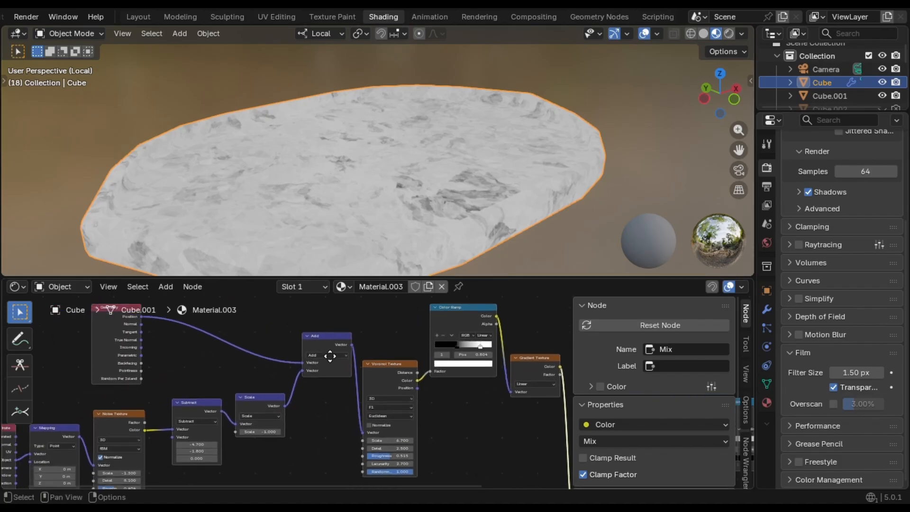
{"action": "scroll", "coordinate": [186, 412], "scroll_direction": "up", "scroll_amount": 3}
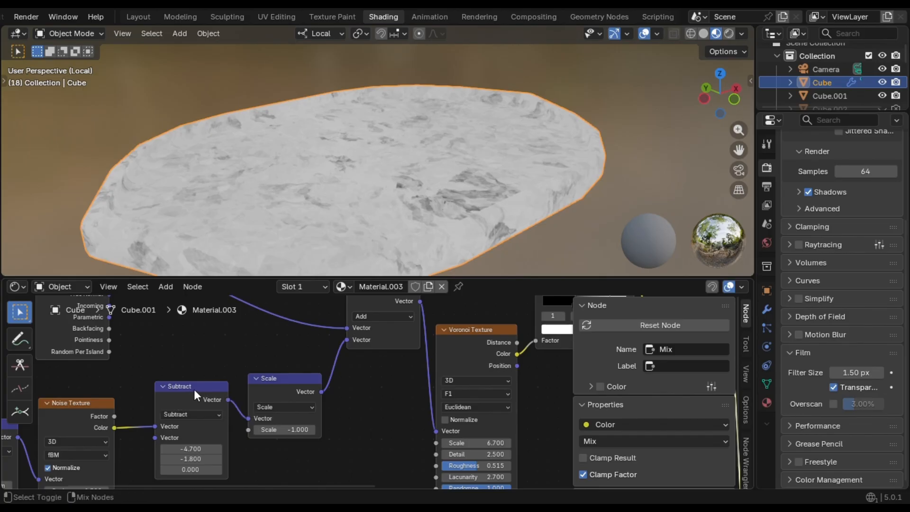
Preview the Subtract node's output on the rock and try other values in its vector
{"action": "left_click", "coordinate": [195, 389], "text": "ctrl+shift"}
{"action": "middle_click_drag", "start_coordinate": [322, 156], "coordinate": [304, 158]}
{"action": "middle_click_drag", "start_coordinate": [196, 449], "coordinate": [244, 393]}
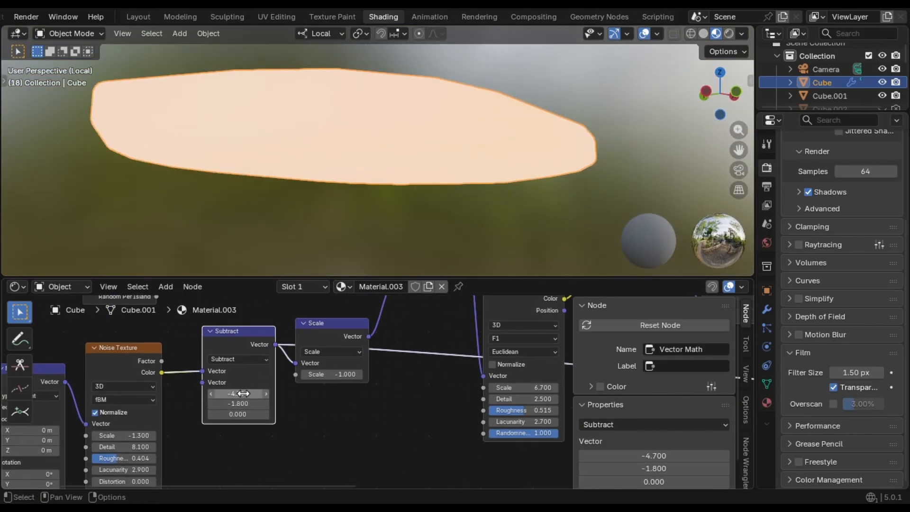
{"action": "left_click_drag", "start_coordinate": [243, 394], "coordinate": [201, 414]}
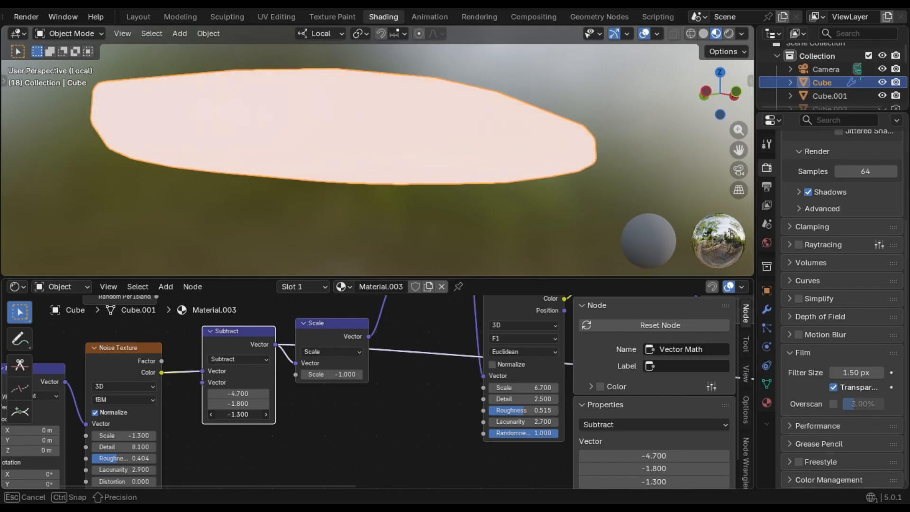
{"action": "key", "text": "Escape"}
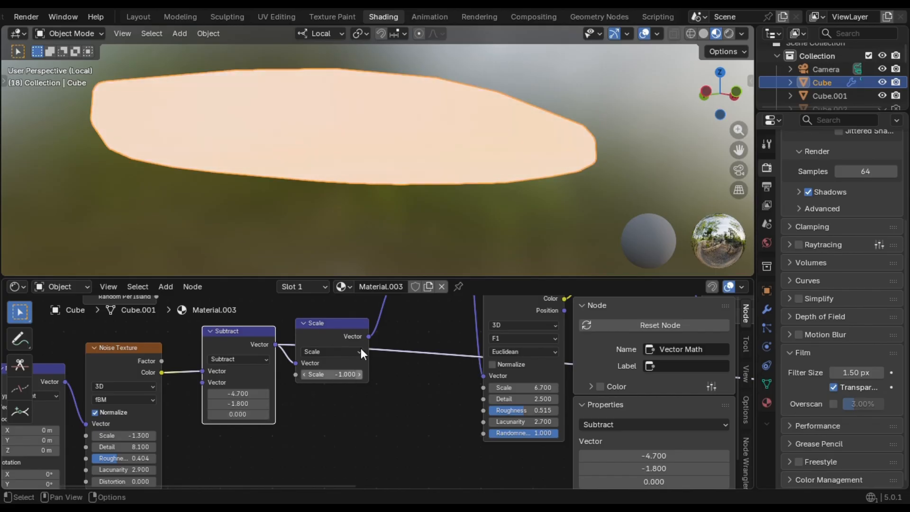
Preview the output of the Scale node beside Subtract and try another scale factor
{"action": "left_click", "coordinate": [336, 329]}
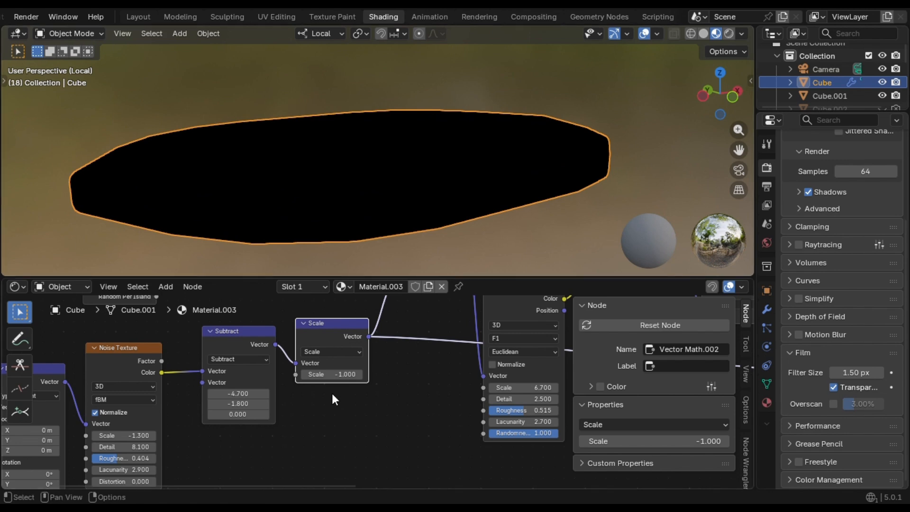
{"action": "mouse_move", "coordinate": [332, 374]}
{"action": "left_mouse_down"}
{"action": "mouse_move", "coordinate": [374, 374]}
{"action": "mouse_move", "coordinate": [343, 374]}
{"action": "left_mouse_up"}
{"action": "key", "text": "Escape"}
{"action": "middle_click_drag", "start_coordinate": [331, 378], "coordinate": [331, 403], "text": "ctrl"}
{"action": "middle_click_drag", "start_coordinate": [354, 356], "coordinate": [321, 451]}
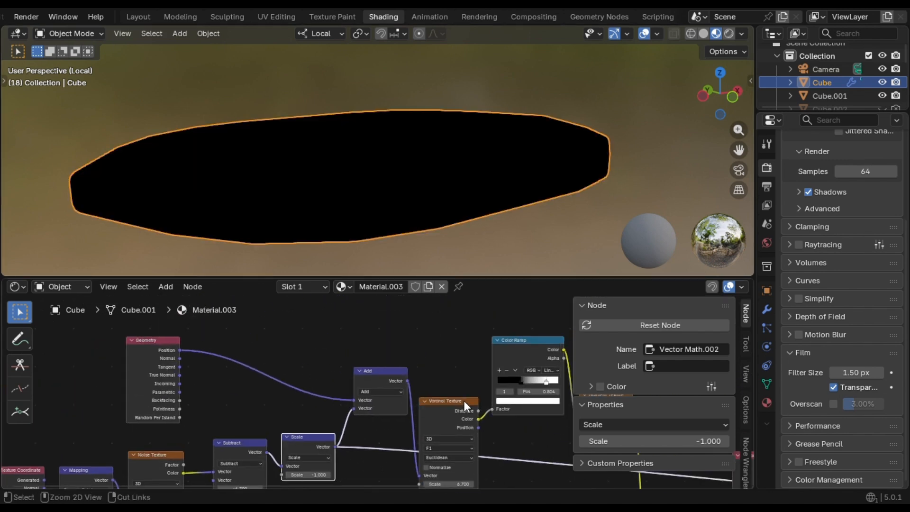
Preview the upper branch's Gradient Texture on the rock and try other Subtract vector values while observing the pattern
{"action": "middle_click_drag", "start_coordinate": [463, 407], "coordinate": [455, 418], "text": "ctrl"}
{"action": "middle_click_drag", "start_coordinate": [340, 396], "coordinate": [91, 393]}
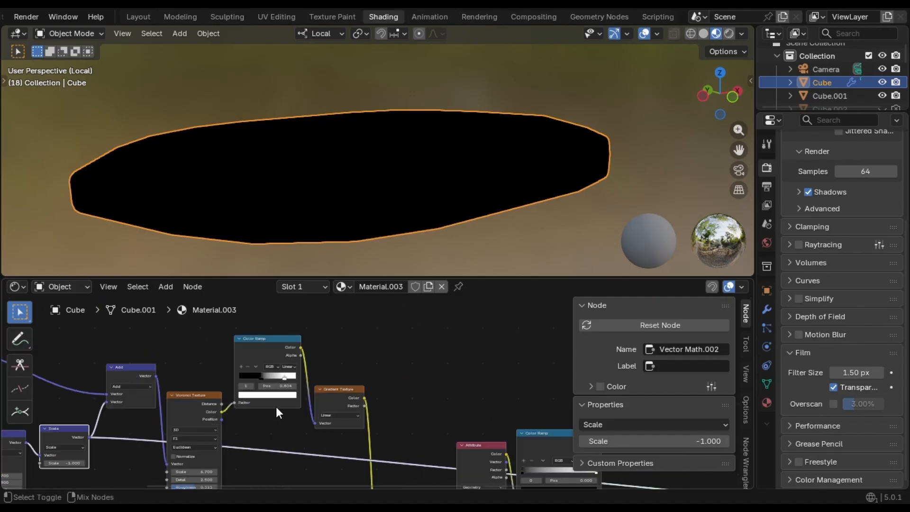
{"action": "left_click", "coordinate": [348, 388], "text": "ctrl+shift"}
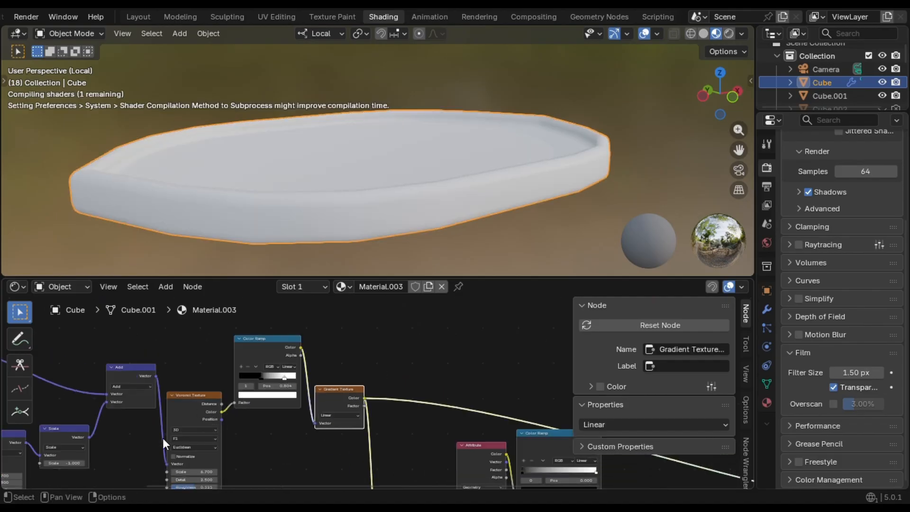
{"action": "middle_click_drag", "start_coordinate": [181, 435], "coordinate": [337, 391]}
{"action": "scroll", "coordinate": [207, 413], "scroll_direction": "up", "scroll_amount": 4}
{"action": "left_click_drag", "start_coordinate": [174, 432], "coordinate": [153, 453]}
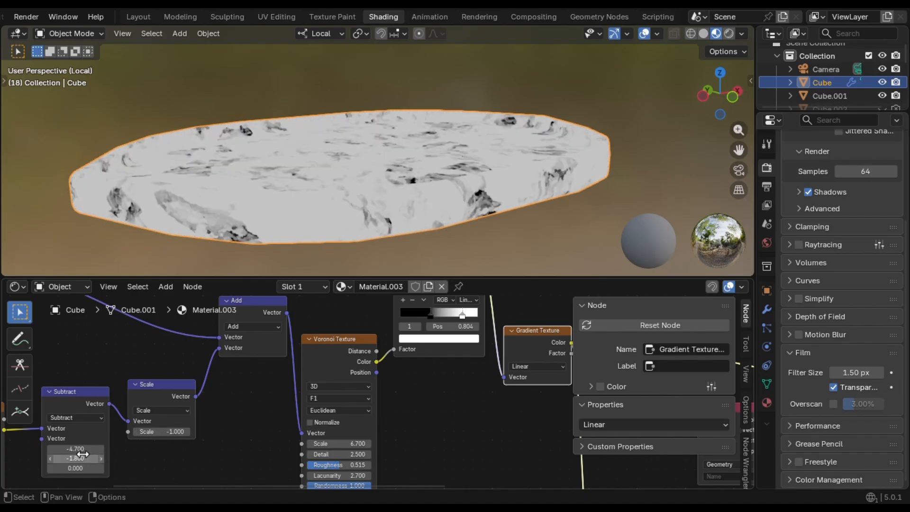
{"action": "mouse_move", "coordinate": [76, 449]}
{"action": "left_mouse_down"}
{"action": "mouse_move", "coordinate": [57, 449]}
{"action": "mouse_move", "coordinate": [102, 449]}
{"action": "mouse_move", "coordinate": [76, 449]}
{"action": "left_mouse_up"}
{"action": "scroll", "coordinate": [354, 328], "scroll_direction": "down", "scroll_amount": 3}
{"action": "middle_click_drag", "start_coordinate": [366, 265], "coordinate": [375, 229]}
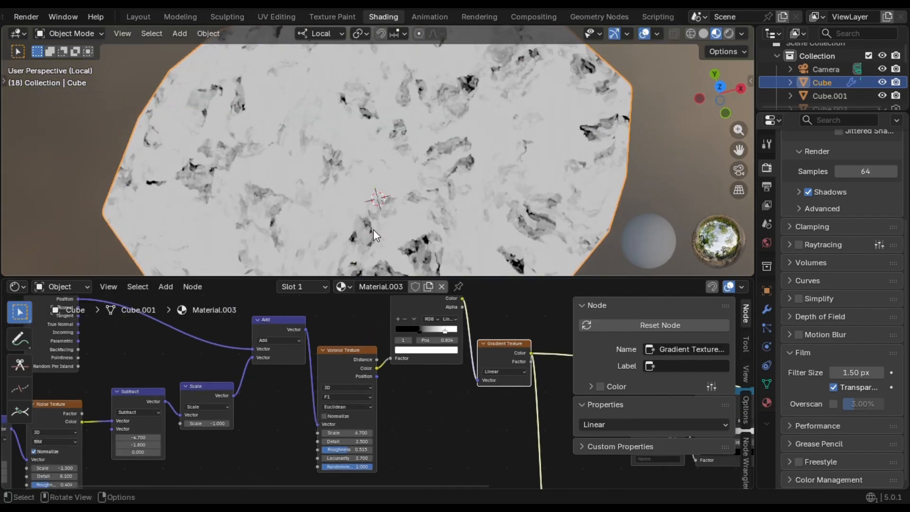
Undo the node previews back to the Mix node's output on the rock
{"action": "left_click", "coordinate": [255, 389], "text": "ctrl+shift"}
{"action": "key", "text": "ctrl+z"}
{"action": "key", "text": "ctrl+z"}
{"action": "key", "text": "ctrl+z"}
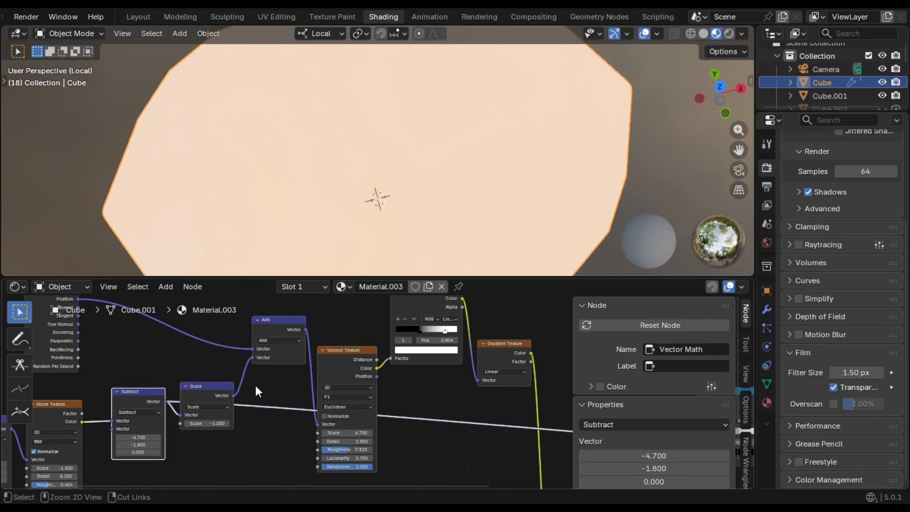
{"action": "scroll", "coordinate": [336, 206], "scroll_direction": "down", "scroll_amount": 3}
{"action": "middle_click_drag", "start_coordinate": [337, 207], "coordinate": [410, 36]}
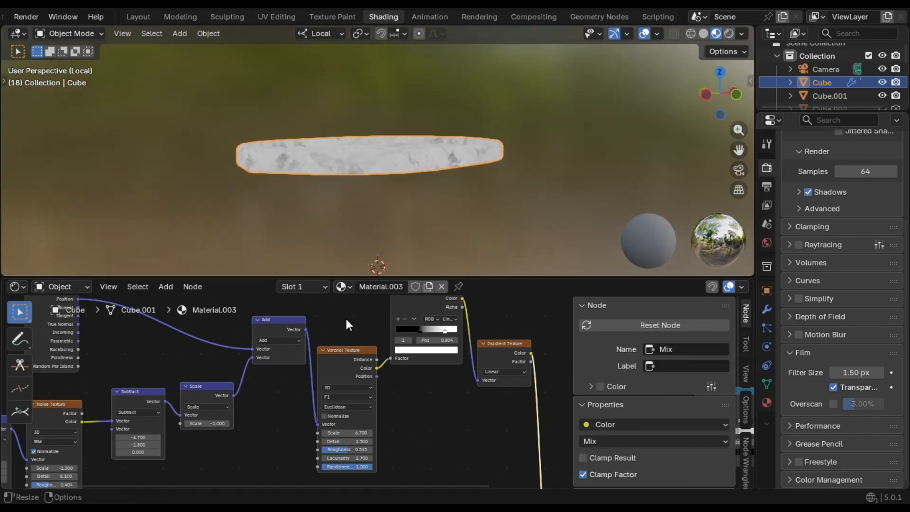
Examine the second branch of Texture Coordinate, Mapping, Voronoi Texture, Noise Texture and Color Ramp nodes
{"action": "middle_click_drag", "start_coordinate": [346, 318], "coordinate": [308, 376]}
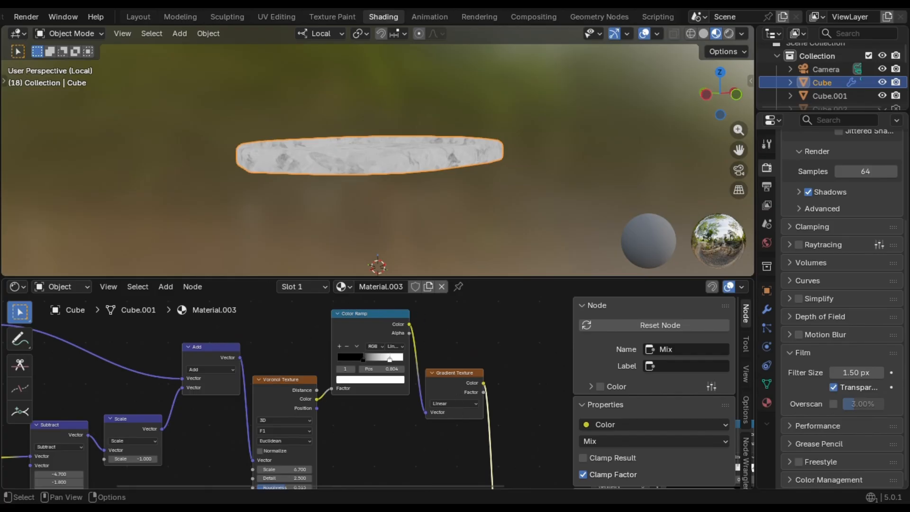
{"action": "scroll", "coordinate": [337, 369], "scroll_direction": "down", "scroll_amount": 6}
{"action": "middle_click_drag", "start_coordinate": [320, 335], "coordinate": [308, 144]}
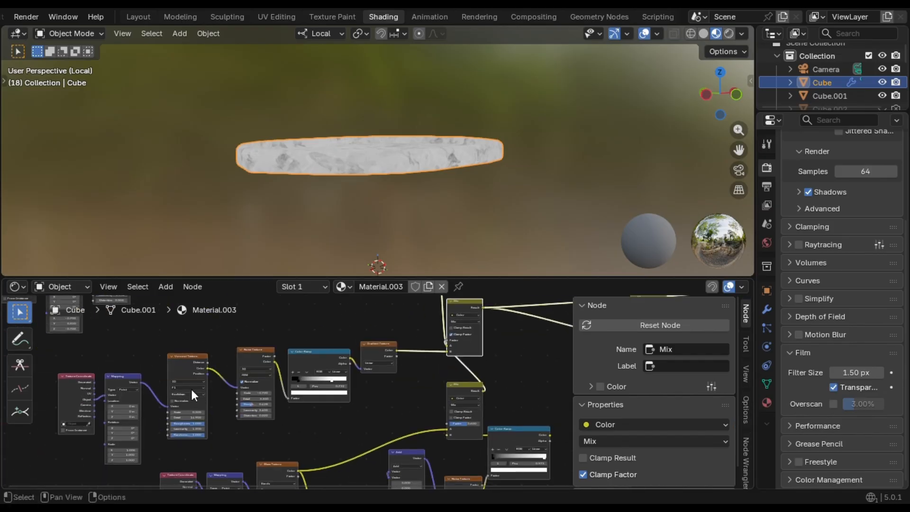
{"action": "scroll", "coordinate": [191, 390], "scroll_direction": "up", "scroll_amount": 5}
{"action": "middle_click_drag", "start_coordinate": [213, 372], "coordinate": [431, 355]}
{"action": "middle_click_drag", "start_coordinate": [210, 346], "coordinate": [218, 357]}
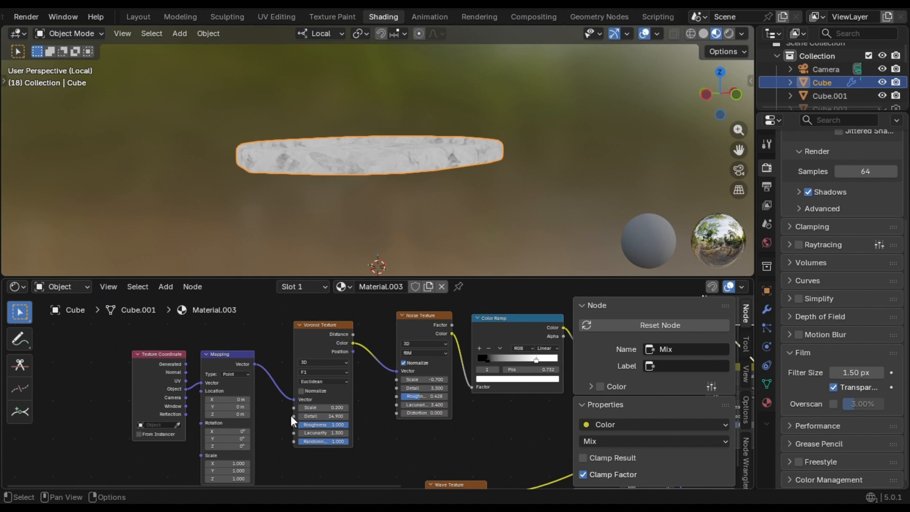
{"action": "scroll", "coordinate": [291, 420], "scroll_direction": "up", "scroll_amount": 2}
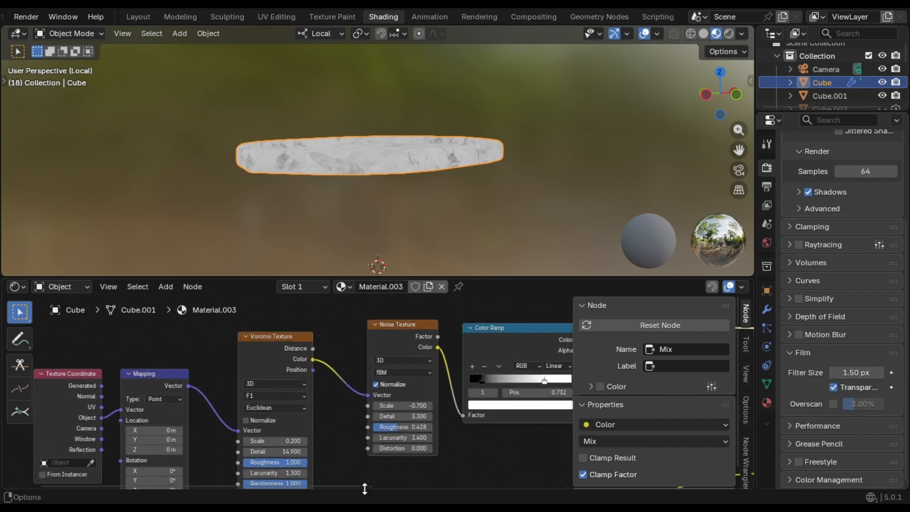
{"action": "scroll", "coordinate": [259, 388], "scroll_direction": "down", "scroll_amount": 2}
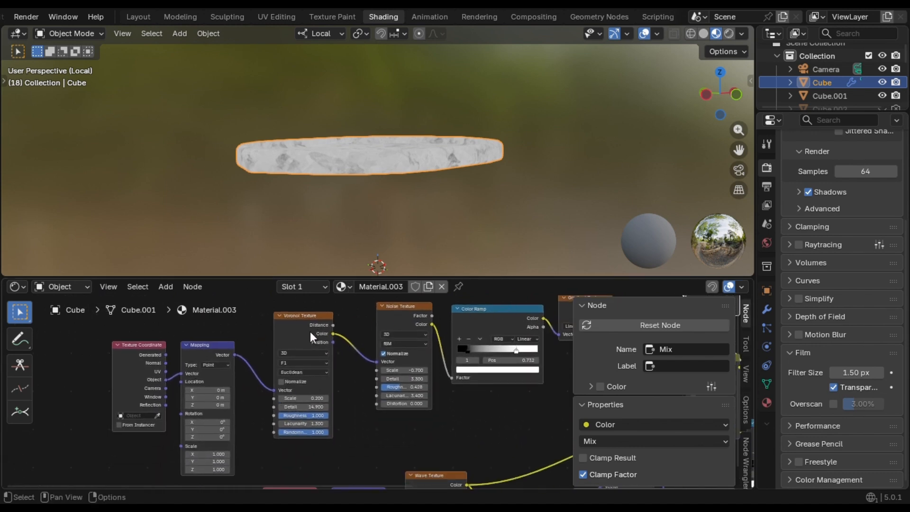
{"action": "middle_click_drag", "start_coordinate": [281, 370], "coordinate": [270, 399]}
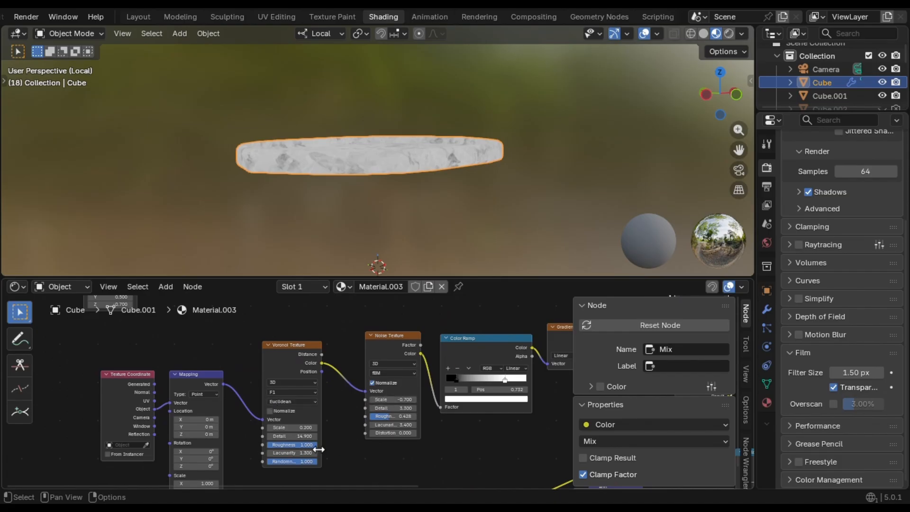
Move the Mix node fed by both Gradient Textures further right, clear of the Mix node below it
{"action": "middle_click_drag", "start_coordinate": [400, 350], "coordinate": [204, 376]}
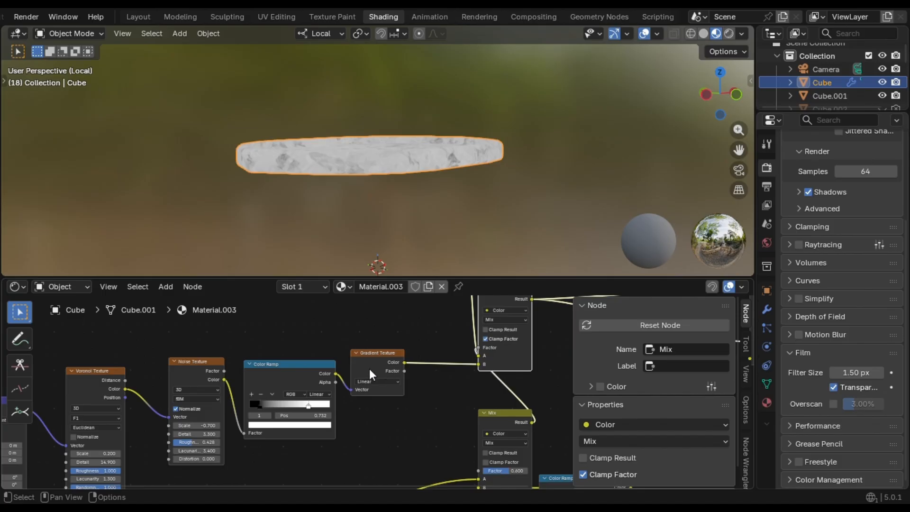
{"action": "middle_click_drag", "start_coordinate": [368, 369], "coordinate": [261, 433]}
{"action": "left_click_drag", "start_coordinate": [393, 360], "coordinate": [495, 361]}
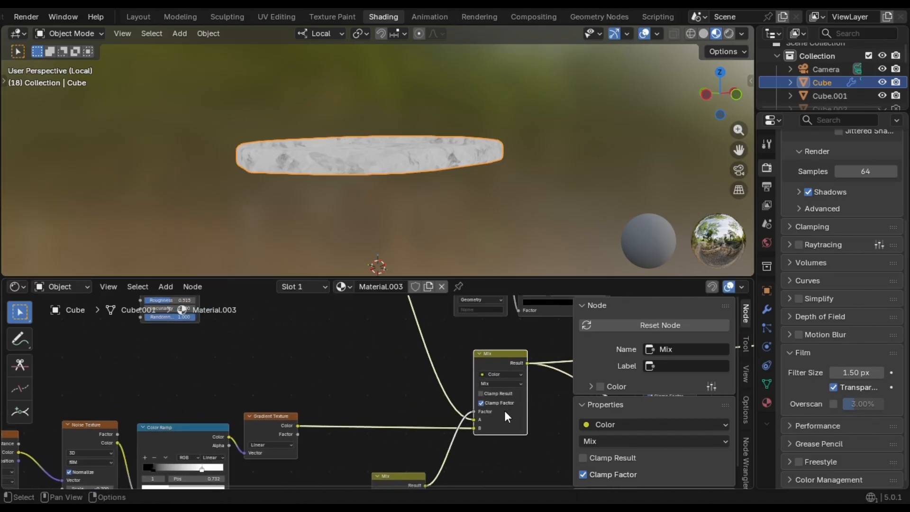
Examine the rock surface up close and the Mapping and Wave Texture nodes of the lowest branch
{"action": "scroll", "coordinate": [308, 386], "scroll_direction": "down", "scroll_amount": 3}
{"action": "middle_click_drag", "start_coordinate": [308, 386], "coordinate": [436, 417]}
{"action": "scroll", "coordinate": [375, 418], "scroll_direction": "down", "scroll_amount": 3}
{"action": "middle_click_drag", "start_coordinate": [375, 419], "coordinate": [273, 407]}
{"action": "scroll", "coordinate": [384, 101], "scroll_direction": "up", "scroll_amount": 4}
{"action": "middle_click_drag", "start_coordinate": [384, 102], "coordinate": [384, 139]}
{"action": "scroll", "coordinate": [201, 399], "scroll_direction": "up", "scroll_amount": 4}
{"action": "scroll", "coordinate": [201, 399], "scroll_direction": "up", "scroll_amount": 1}
{"action": "middle_click_drag", "start_coordinate": [201, 399], "coordinate": [299, 383]}
{"action": "scroll", "coordinate": [217, 404], "scroll_direction": "up", "scroll_amount": 4}
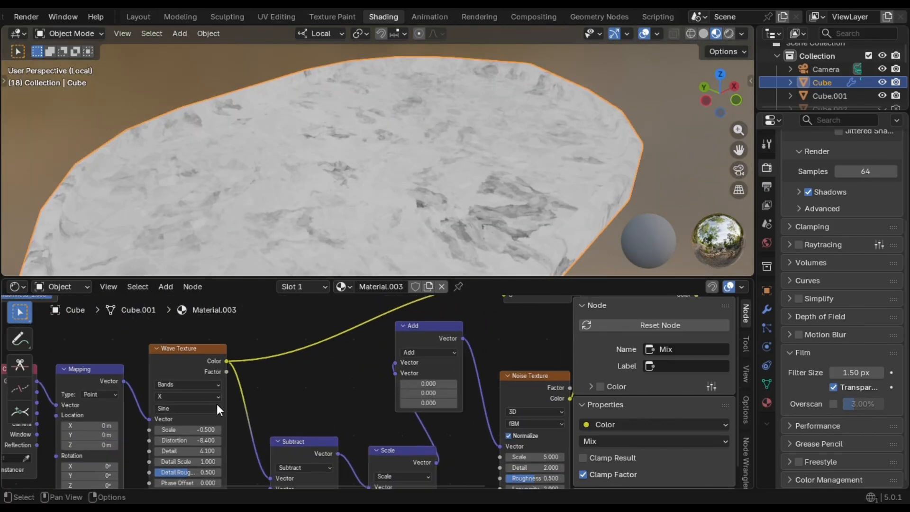
Examine how the lowest branch's Noise Texture and Color Ramp join the Wave Texture in the lower Mix node
{"action": "middle_click_drag", "start_coordinate": [403, 391], "coordinate": [174, 419]}
{"action": "scroll", "coordinate": [174, 418], "scroll_direction": "up", "scroll_amount": 1}
{"action": "scroll", "coordinate": [317, 386], "scroll_direction": "down", "scroll_amount": 3}
{"action": "middle_click_drag", "start_coordinate": [316, 385], "coordinate": [307, 427]}
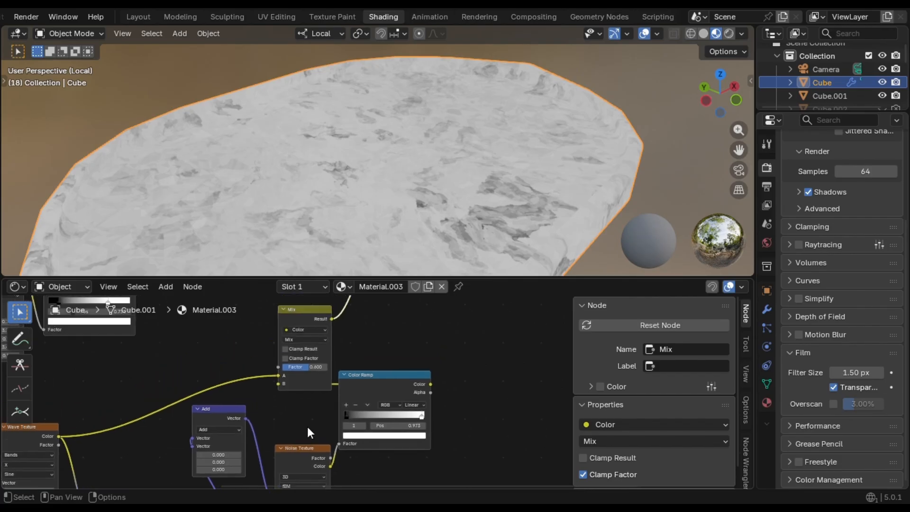
{"action": "scroll", "coordinate": [341, 335], "scroll_direction": "down", "scroll_amount": 1}
{"action": "middle_click_drag", "start_coordinate": [342, 334], "coordinate": [336, 377]}
{"action": "middle_click_drag", "start_coordinate": [330, 326], "coordinate": [385, 451]}
{"action": "scroll", "coordinate": [287, 400], "scroll_direction": "up", "scroll_amount": 7}
{"action": "scroll", "coordinate": [288, 400], "scroll_direction": "down", "scroll_amount": 1}
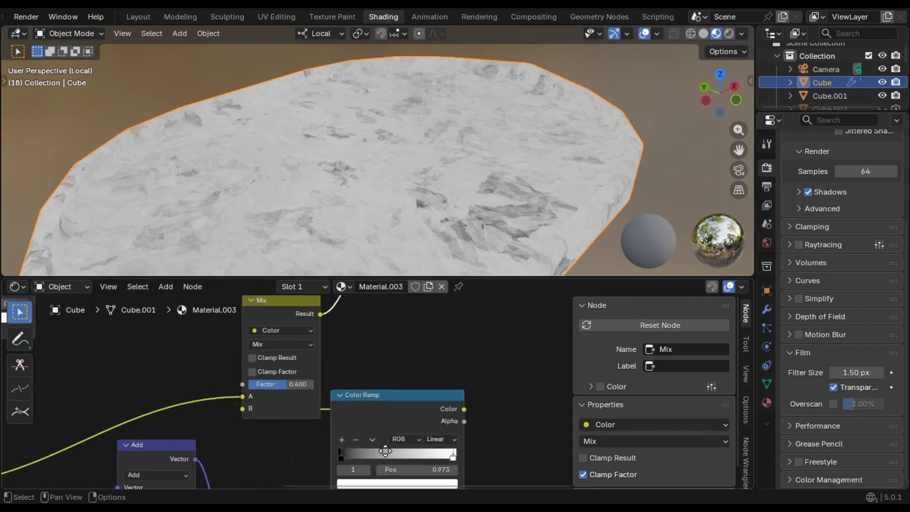
Preview the lower Mix node's result on the rock and view it from above
{"action": "left_click", "coordinate": [271, 307], "text": "ctrl+shift"}
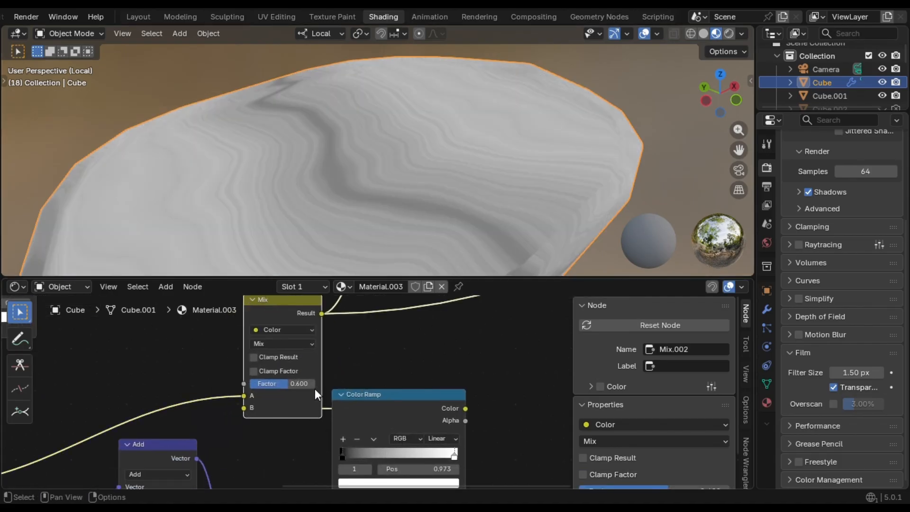
{"action": "scroll", "coordinate": [384, 157], "scroll_direction": "down", "scroll_amount": 5}
{"action": "middle_click_drag", "start_coordinate": [384, 157], "coordinate": [337, 195]}
Connect the Object output of the wave branch's Texture Coordinate node to the Mapping node's Vector input
{"action": "scroll", "coordinate": [278, 380], "scroll_direction": "down", "scroll_amount": 4}
{"action": "middle_click_drag", "start_coordinate": [277, 380], "coordinate": [513, 293]}
{"action": "middle_click_drag", "start_coordinate": [138, 404], "coordinate": [206, 374]}
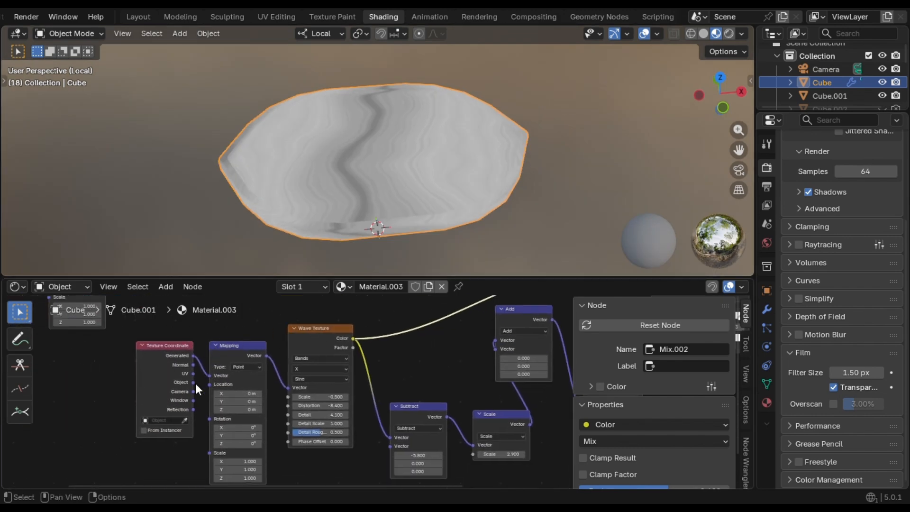
{"action": "left_click_drag", "start_coordinate": [193, 382], "coordinate": [204, 378]}
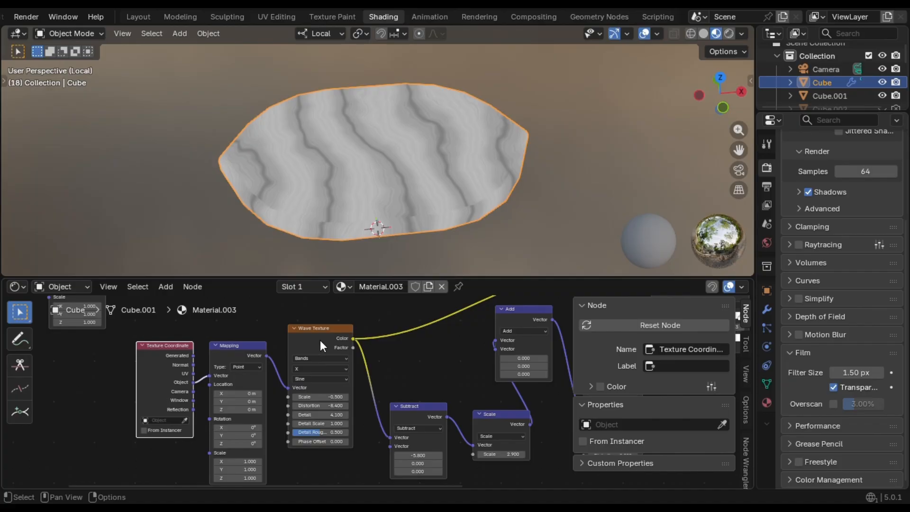
{"action": "middle_click_drag", "start_coordinate": [320, 340], "coordinate": [74, 355]}
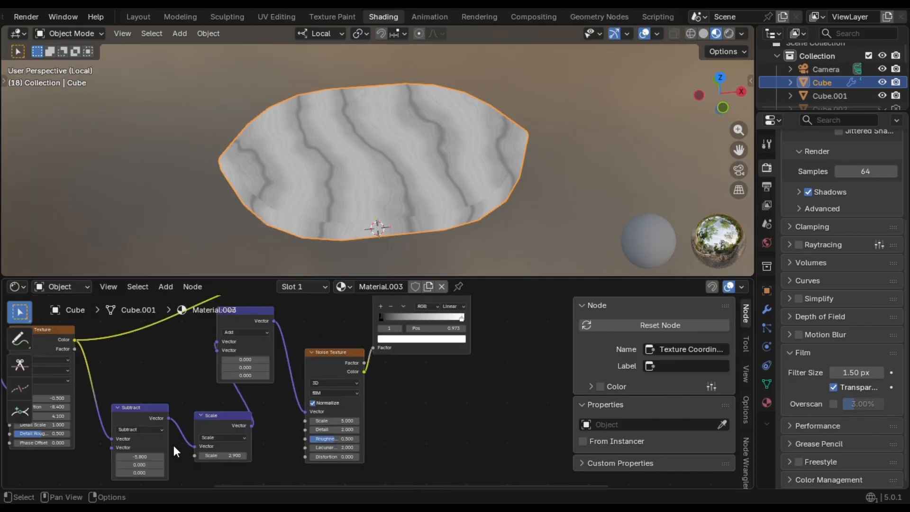
Examine the node tree from the upper Voronoi branch down to the wave branch's Noise Texture and Color Ramp
{"action": "scroll", "coordinate": [254, 348], "scroll_direction": "down", "scroll_amount": 2}
{"action": "middle_click_drag", "start_coordinate": [255, 348], "coordinate": [354, 379]}
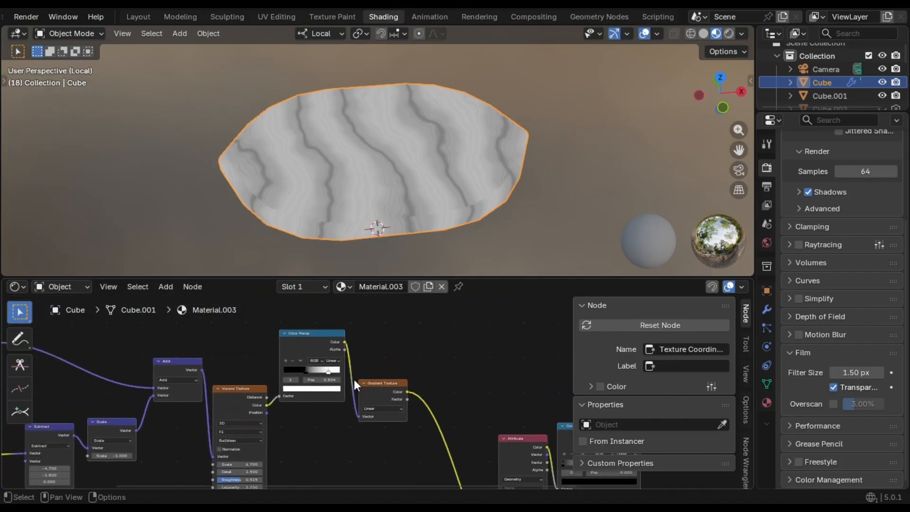
{"action": "scroll", "coordinate": [160, 303], "scroll_direction": "down", "scroll_amount": 6}
{"action": "middle_click_drag", "start_coordinate": [244, 479], "coordinate": [142, 314]}
{"action": "scroll", "coordinate": [196, 361], "scroll_direction": "up", "scroll_amount": 5}
{"action": "middle_click_drag", "start_coordinate": [256, 406], "coordinate": [291, 335]}
{"action": "scroll", "coordinate": [273, 317], "scroll_direction": "up", "scroll_amount": 2}
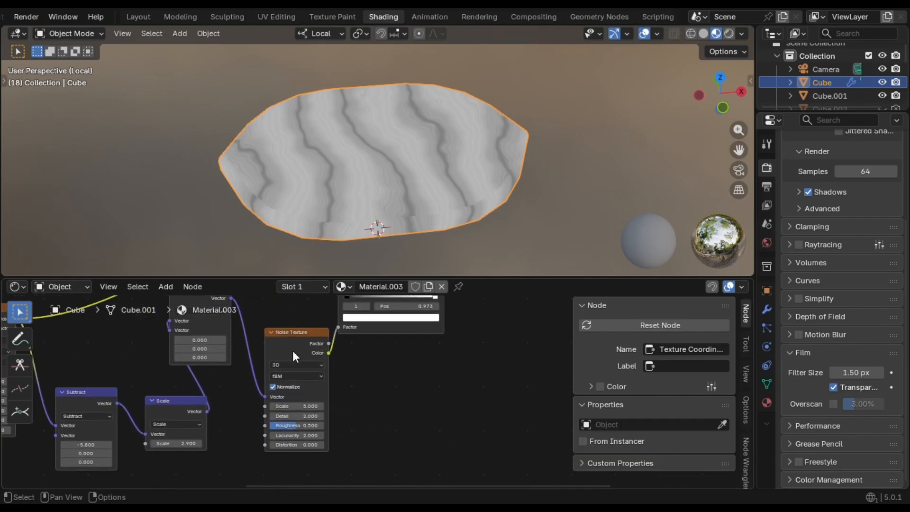
{"action": "middle_click_drag", "start_coordinate": [316, 365], "coordinate": [297, 451]}
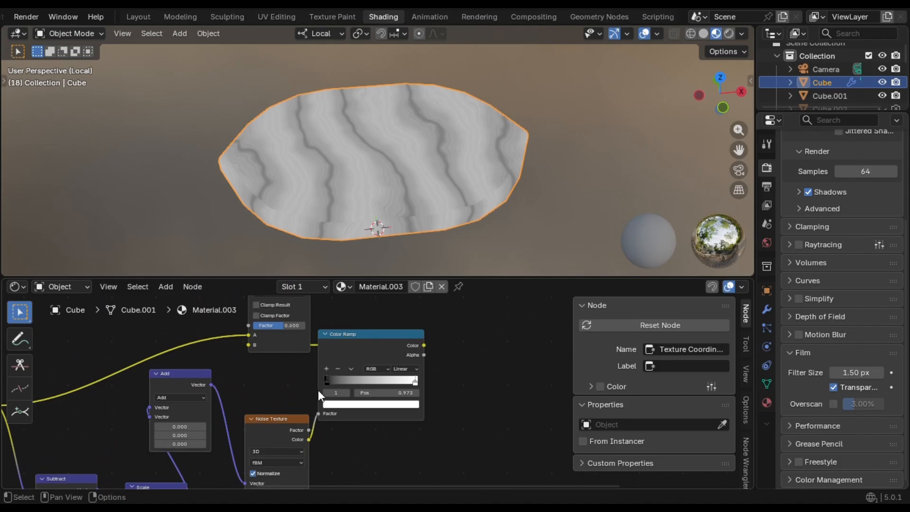
Move the wave branch Color Ramp's black stop to 0.641 and its white stop to 0.832
{"action": "scroll", "coordinate": [348, 185], "scroll_direction": "up", "scroll_amount": 5}
{"action": "scroll", "coordinate": [342, 366], "scroll_direction": "up", "scroll_amount": 2}
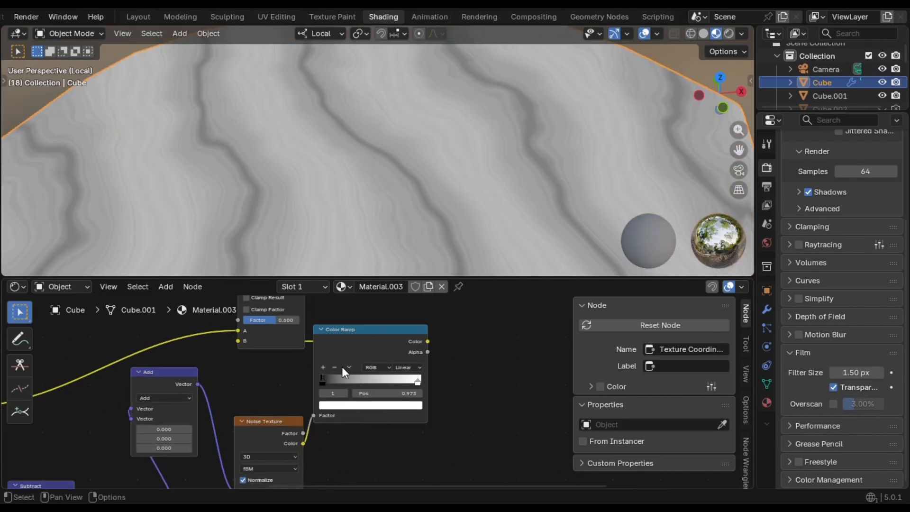
{"action": "middle_click_drag", "start_coordinate": [327, 412], "coordinate": [338, 340]}
{"action": "left_click_drag", "start_coordinate": [283, 442], "coordinate": [260, 442]}
{"action": "middle_click_drag", "start_coordinate": [290, 381], "coordinate": [285, 453]}
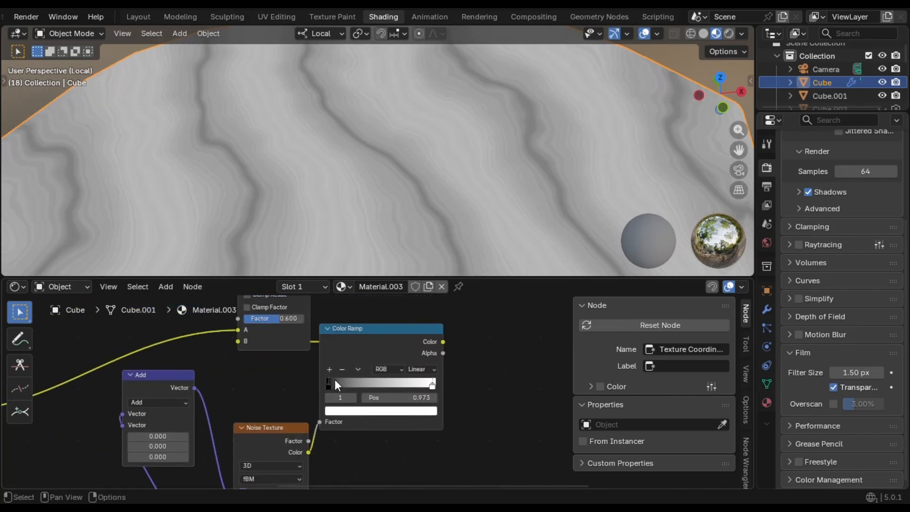
{"action": "left_click_drag", "start_coordinate": [335, 379], "coordinate": [365, 384]}
{"action": "mouse_move", "coordinate": [428, 383]}
{"action": "left_mouse_down"}
{"action": "mouse_move", "coordinate": [386, 400]}
{"action": "mouse_move", "coordinate": [411, 387]}
{"action": "left_mouse_up"}
Move the lower Mix node upward, clear of the wave branch's Color Ramp
{"action": "scroll", "coordinate": [361, 379], "scroll_direction": "down", "scroll_amount": 5}
{"action": "middle_click_drag", "start_coordinate": [296, 368], "coordinate": [328, 480]}
{"action": "left_click_drag", "start_coordinate": [324, 401], "coordinate": [324, 372]}
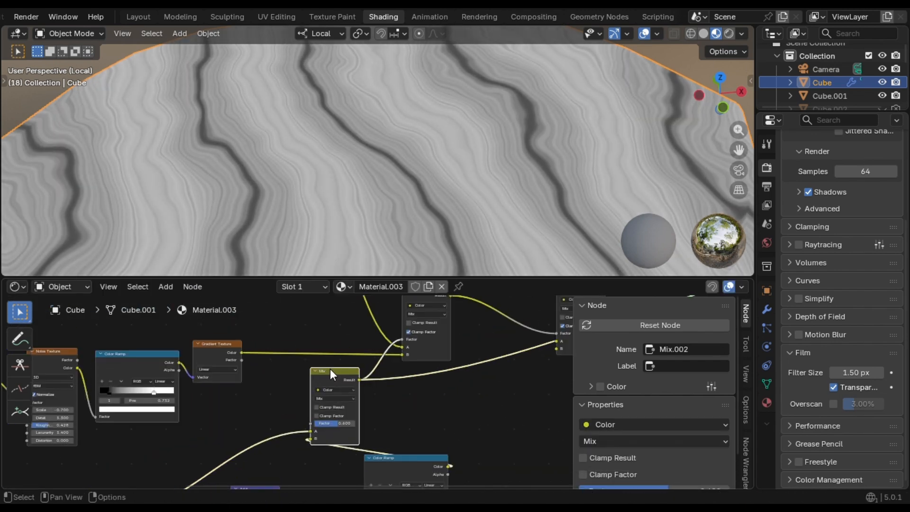
Examine how the lower Mix node feeds the other Mix nodes and how the wave branch leads into it
{"action": "scroll", "coordinate": [330, 369], "scroll_direction": "up", "scroll_amount": 2}
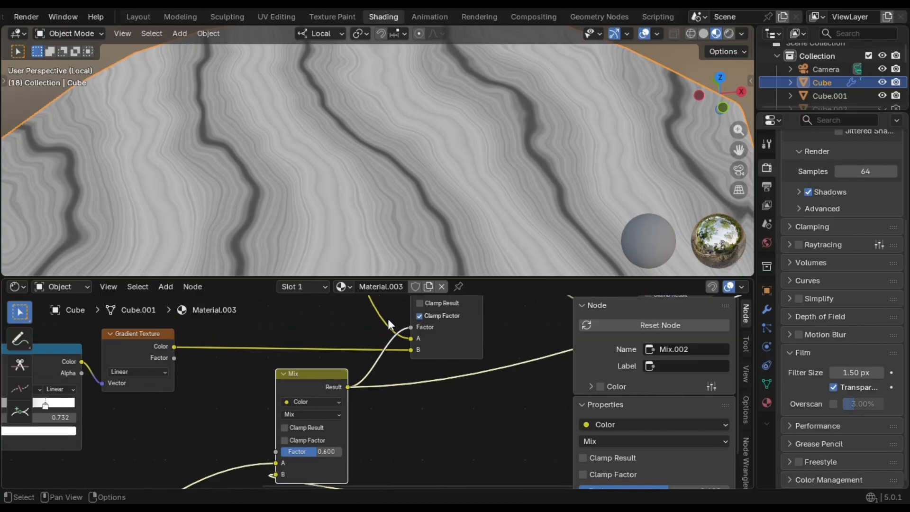
{"action": "middle_click_drag", "start_coordinate": [341, 343], "coordinate": [322, 426]}
{"action": "scroll", "coordinate": [345, 419], "scroll_direction": "down", "scroll_amount": 2}
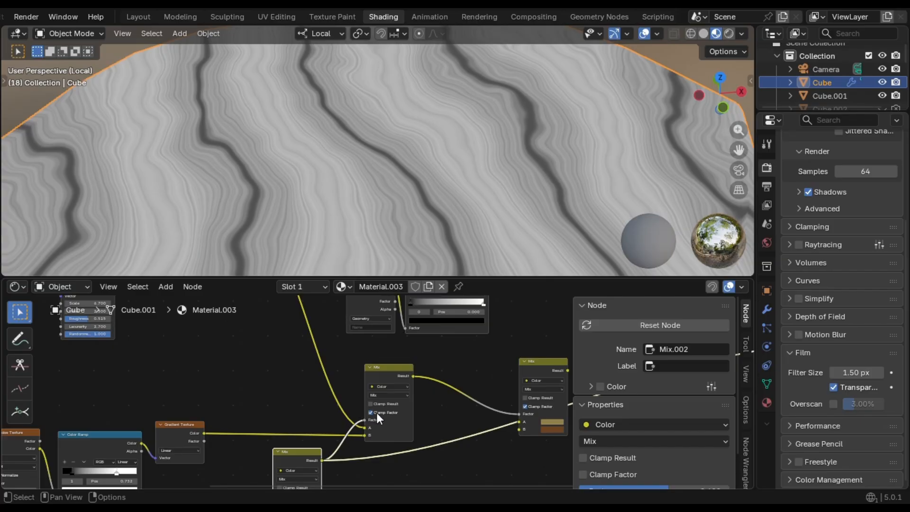
{"action": "scroll", "coordinate": [332, 446], "scroll_direction": "down", "scroll_amount": 3}
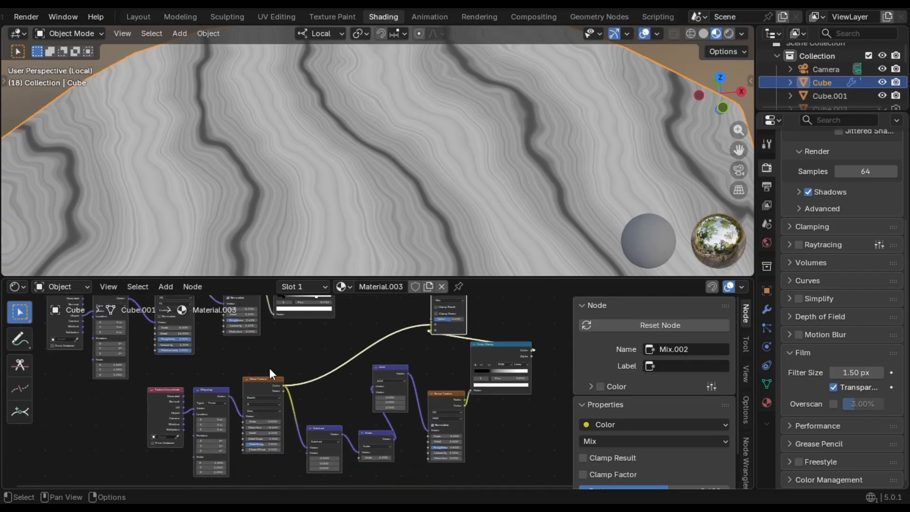
{"action": "scroll", "coordinate": [280, 377], "scroll_direction": "up", "scroll_amount": 4}
{"action": "middle_click_drag", "start_coordinate": [291, 386], "coordinate": [323, 398]}
{"action": "mouse_move", "coordinate": [379, 356]}
{"action": "middle_mouse_down"}
{"action": "mouse_move", "coordinate": [215, 445]}
{"action": "mouse_move", "coordinate": [380, 356]}
{"action": "middle_mouse_up"}
{"action": "scroll", "coordinate": [278, 412], "scroll_direction": "up", "scroll_amount": 4}
{"action": "middle_click_drag", "start_coordinate": [277, 413], "coordinate": [636, 489]}
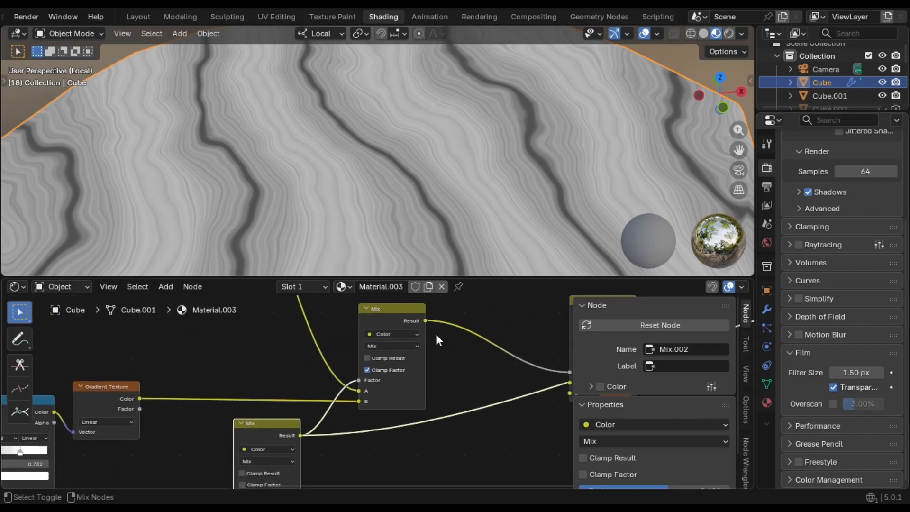
Preview the result of the Mix node that combines the gradient branches, and inspect it on the rock
{"action": "left_click", "coordinate": [386, 309], "text": "ctrl+shift"}
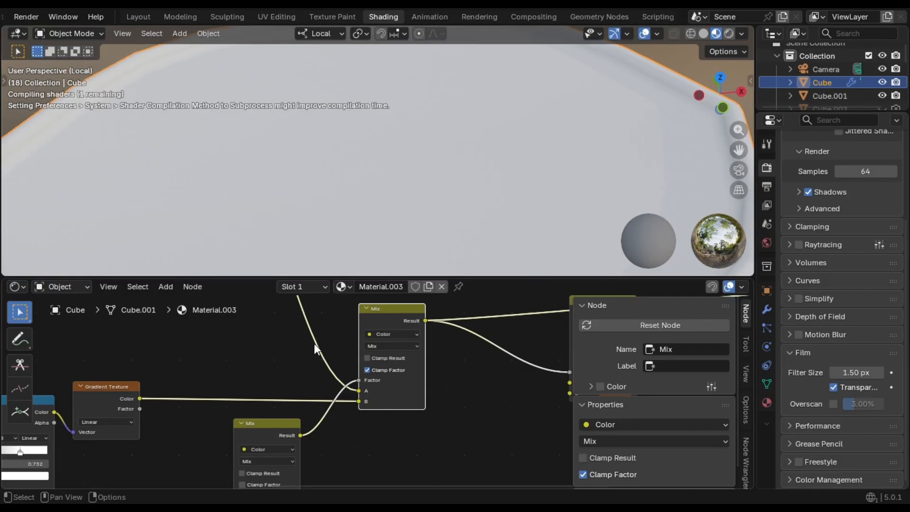
{"action": "scroll", "coordinate": [437, 155], "scroll_direction": "down", "scroll_amount": 5}
{"action": "middle_click_drag", "start_coordinate": [437, 154], "coordinate": [498, 229]}
{"action": "scroll", "coordinate": [355, 72], "scroll_direction": "up", "scroll_amount": 6}
{"action": "scroll", "coordinate": [340, 333], "scroll_direction": "down", "scroll_amount": 1}
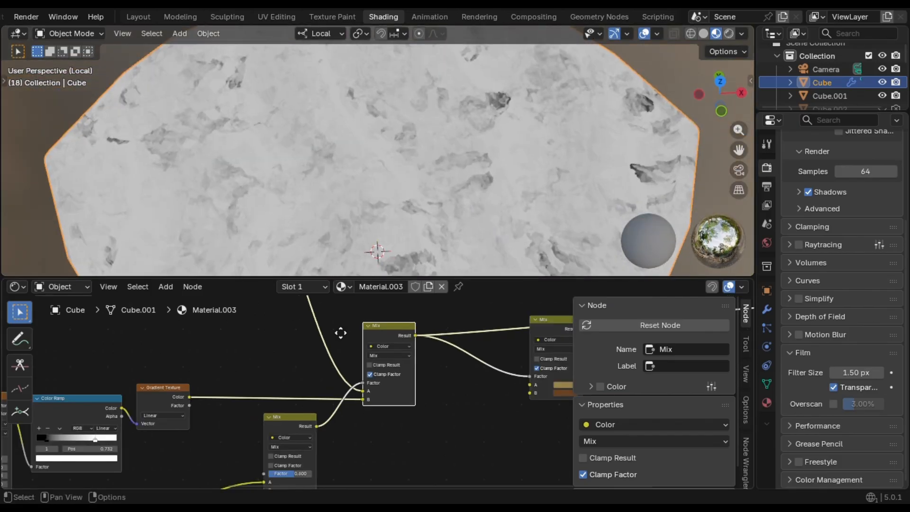
Set the Wave Texture's Scale to 1.200 and check the effect on the rock
{"action": "middle_click_drag", "start_coordinate": [340, 333], "coordinate": [550, 332]}
{"action": "middle_click_drag", "start_coordinate": [309, 422], "coordinate": [308, 361]}
{"action": "scroll", "coordinate": [314, 360], "scroll_direction": "up", "scroll_amount": 2}
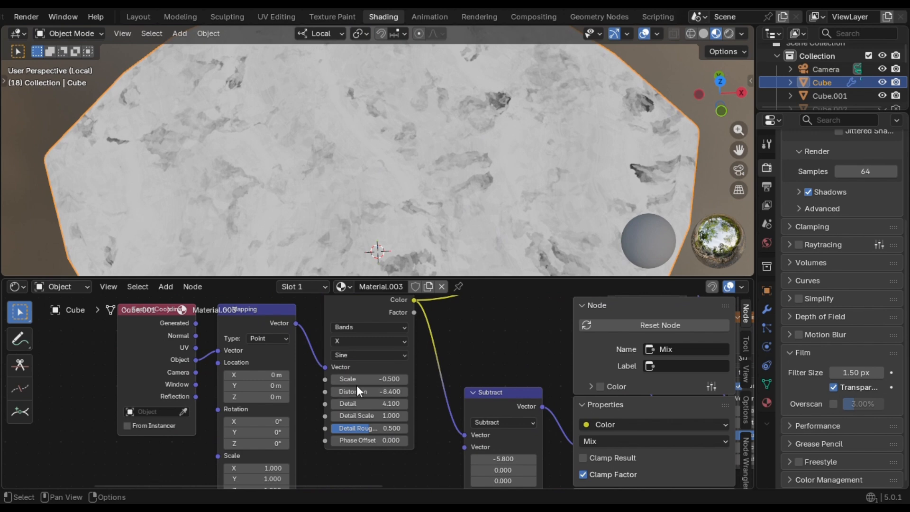
{"action": "left_click_drag", "start_coordinate": [358, 379], "coordinate": [387, 379]}
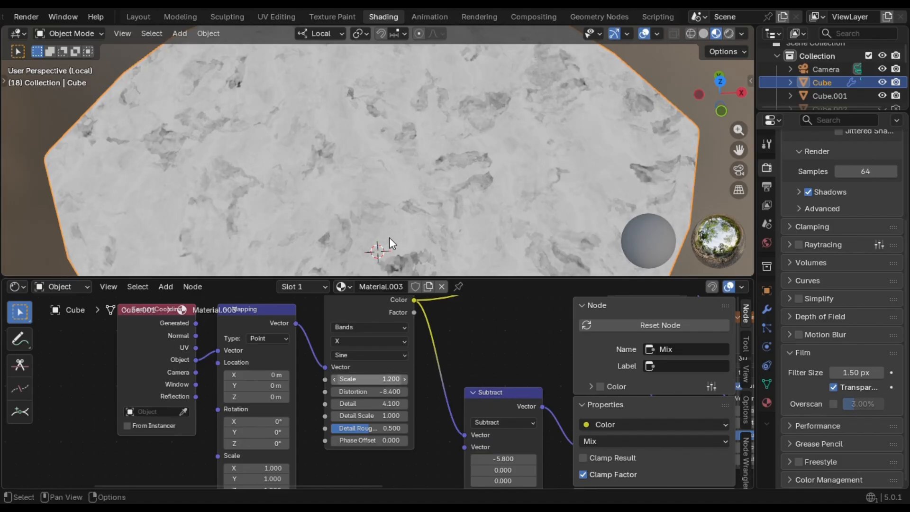
{"action": "scroll", "coordinate": [382, 199], "scroll_direction": "down", "scroll_amount": 4}
{"action": "middle_click_drag", "start_coordinate": [381, 189], "coordinate": [363, 234]}
Reposition the wave branch Color Ramp's black stop to 0.036 and white stop to 0.836, and check the rock
{"action": "middle_click_drag", "start_coordinate": [303, 432], "coordinate": [1, 464]}
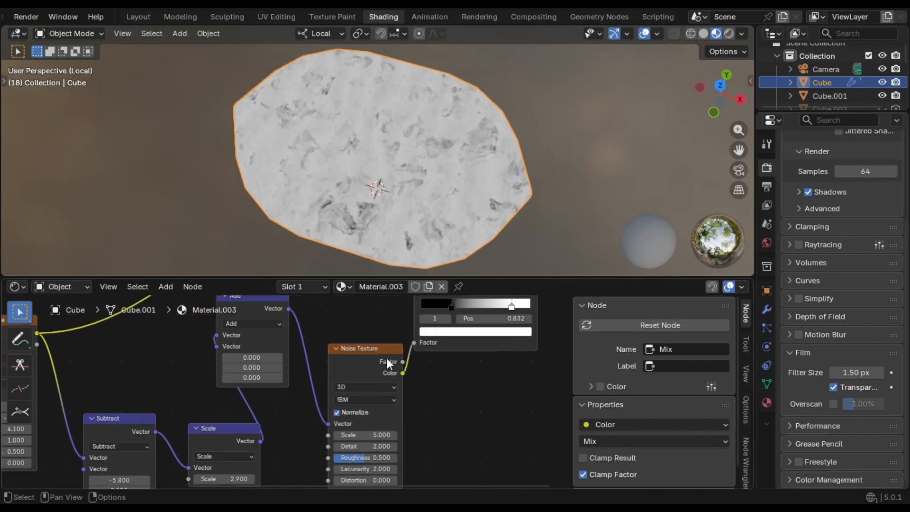
{"action": "scroll", "coordinate": [418, 335], "scroll_direction": "up", "scroll_amount": 6}
{"action": "middle_click_drag", "start_coordinate": [440, 316], "coordinate": [298, 444]}
{"action": "scroll", "coordinate": [299, 445], "scroll_direction": "up", "scroll_amount": 1}
{"action": "left_click", "coordinate": [346, 401]}
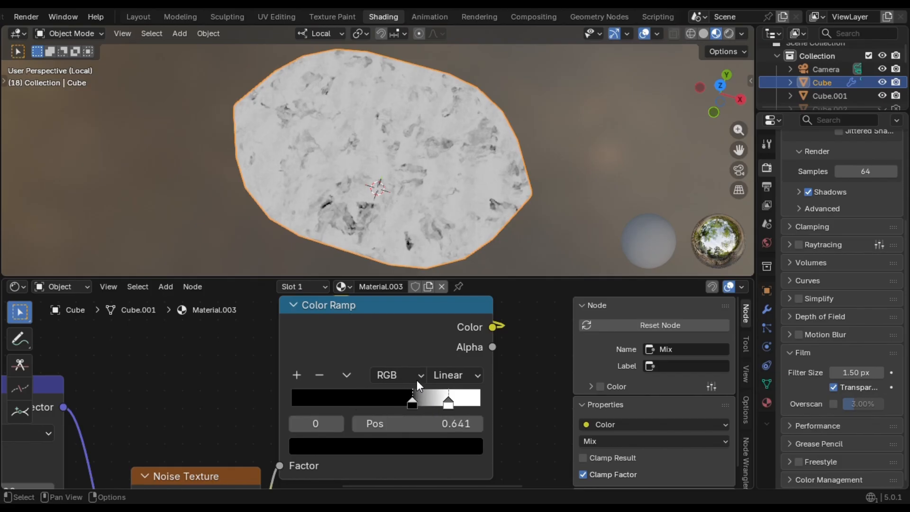
{"action": "left_click_drag", "start_coordinate": [364, 394], "coordinate": [306, 389]}
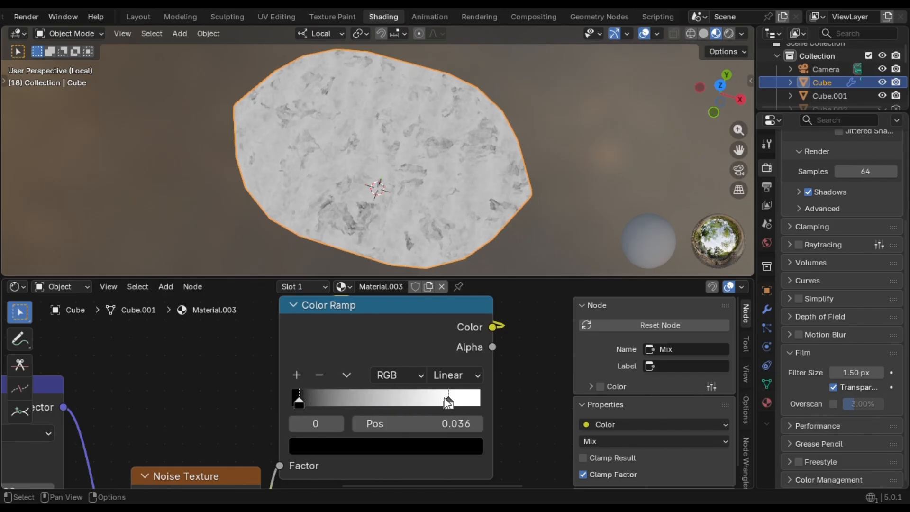
{"action": "mouse_move", "coordinate": [449, 403]}
{"action": "left_mouse_down"}
{"action": "mouse_move", "coordinate": [380, 401]}
{"action": "mouse_move", "coordinate": [492, 397]}
{"action": "mouse_move", "coordinate": [368, 400]}
{"action": "mouse_move", "coordinate": [471, 403]}
{"action": "mouse_move", "coordinate": [460, 403]}
{"action": "left_mouse_up"}
{"action": "scroll", "coordinate": [425, 197], "scroll_direction": "down", "scroll_amount": 4}
{"action": "middle_click_drag", "start_coordinate": [425, 197], "coordinate": [481, 212]}
{"action": "scroll", "coordinate": [248, 368], "scroll_direction": "down", "scroll_amount": 16}
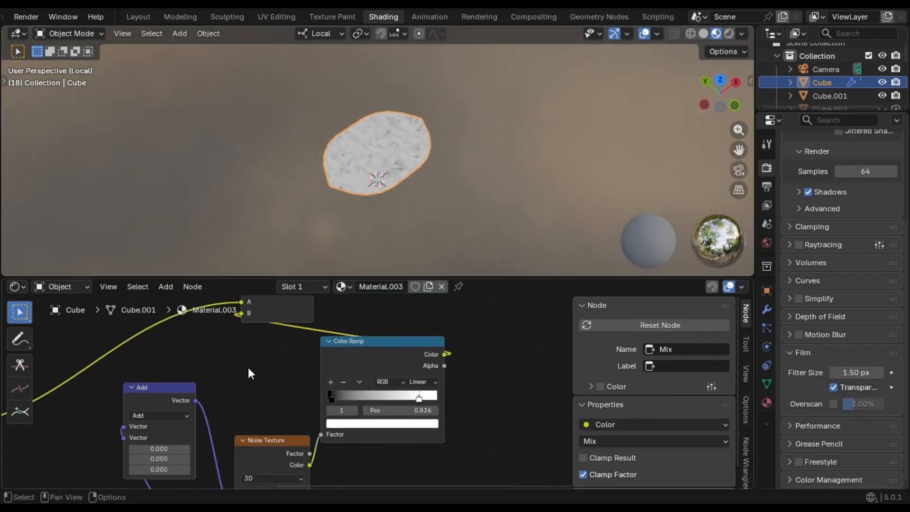
Examine the upper, middle and wave branches of the rock material and how they meet at the Mix nodes
{"action": "middle_click_drag", "start_coordinate": [248, 368], "coordinate": [430, 267]}
{"action": "middle_click_drag", "start_coordinate": [260, 358], "coordinate": [264, 465]}
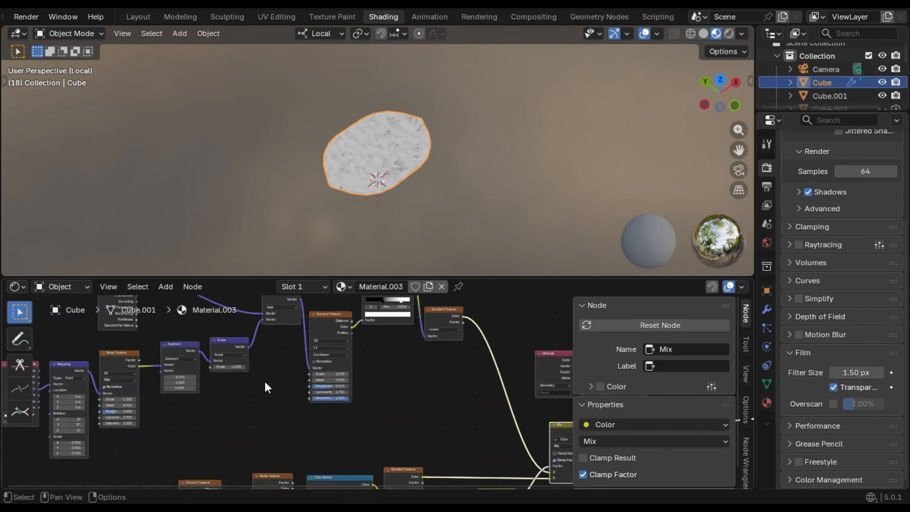
{"action": "scroll", "coordinate": [211, 330], "scroll_direction": "down", "scroll_amount": 2}
{"action": "middle_click_drag", "start_coordinate": [322, 356], "coordinate": [329, 278]}
{"action": "scroll", "coordinate": [417, 375], "scroll_direction": "down", "scroll_amount": 3}
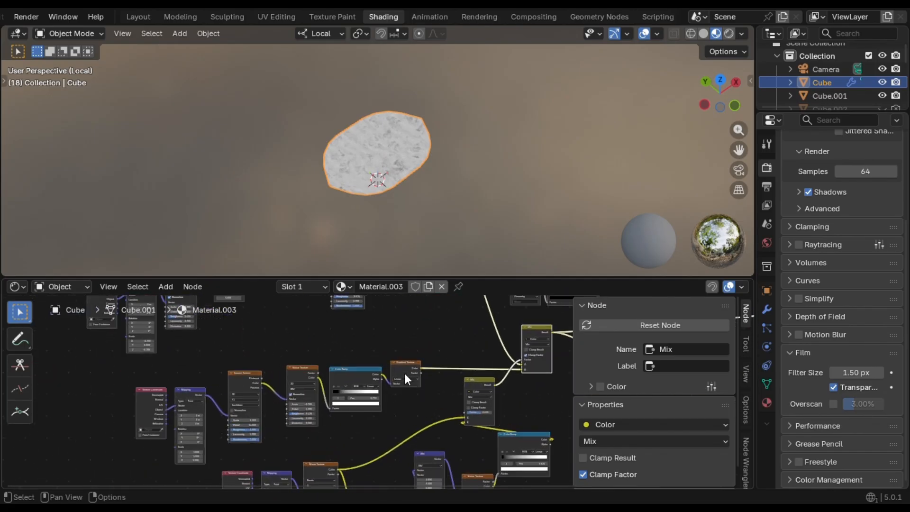
{"action": "middle_click_drag", "start_coordinate": [408, 373], "coordinate": [403, 420]}
{"action": "middle_click_drag", "start_coordinate": [469, 438], "coordinate": [441, 397]}
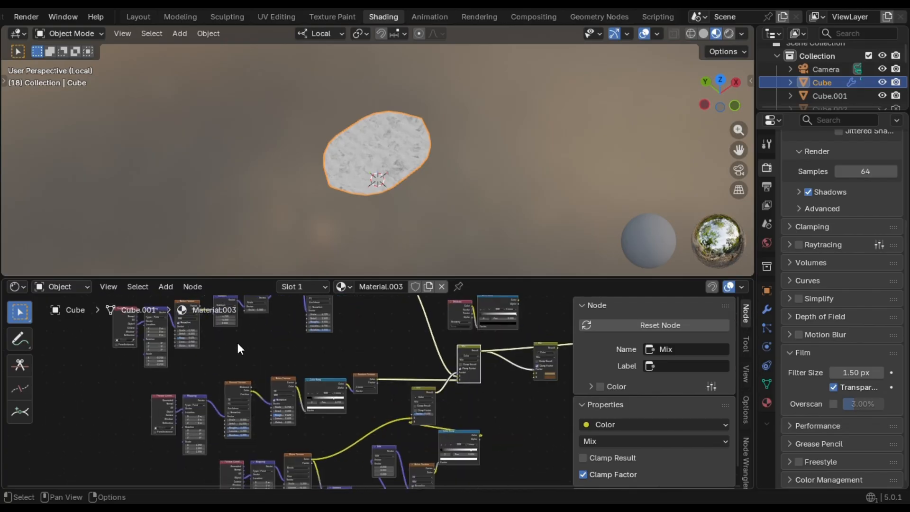
{"action": "middle_click_drag", "start_coordinate": [257, 364], "coordinate": [261, 386]}
{"action": "scroll", "coordinate": [241, 444], "scroll_direction": "up", "scroll_amount": 12}
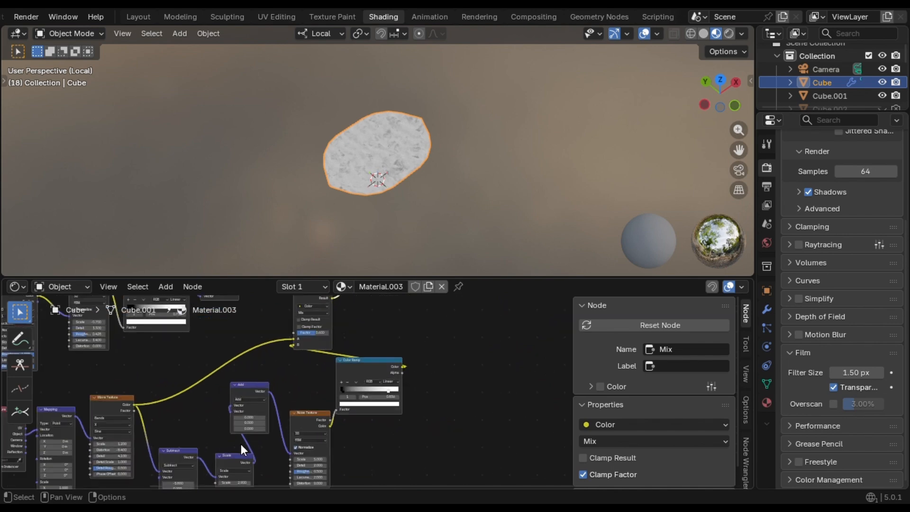
{"action": "middle_click_drag", "start_coordinate": [241, 444], "coordinate": [461, 425]}
Preview the Wave Texture alone on the rock and inspect its bands up close
{"action": "left_click", "coordinate": [164, 380], "text": "ctrl+shift"}
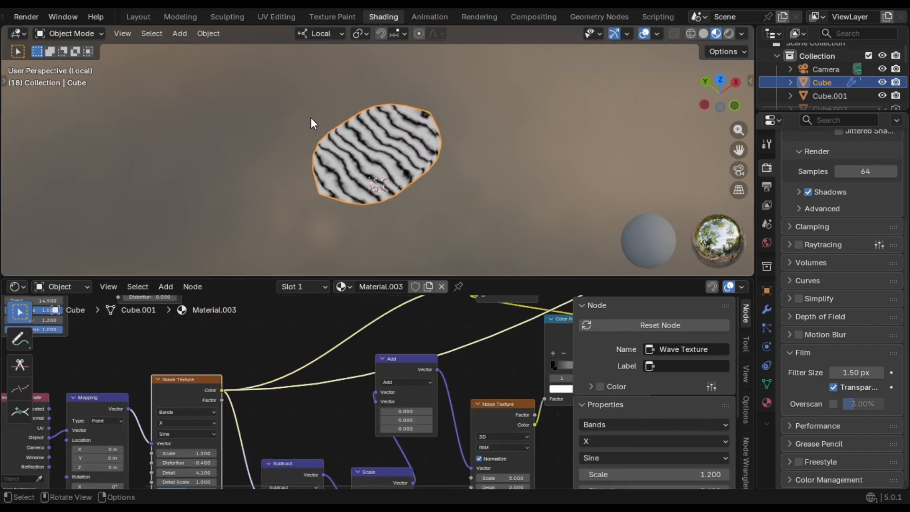
{"action": "scroll", "coordinate": [345, 231], "scroll_direction": "up", "scroll_amount": 6}
{"action": "middle_click_drag", "start_coordinate": [377, 192], "coordinate": [399, 236]}
{"action": "scroll", "coordinate": [294, 360], "scroll_direction": "down", "scroll_amount": 4}
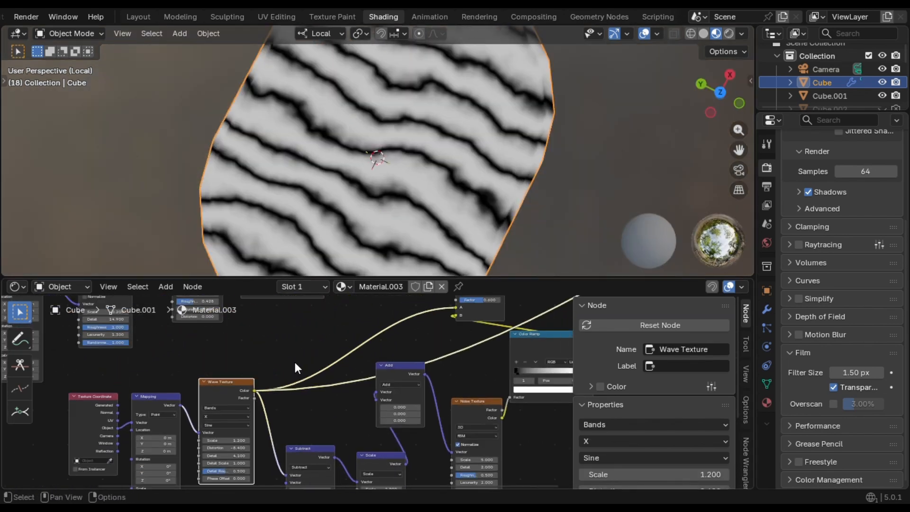
Examine the two Voronoi Texture branches and their connections into the Mix nodes
{"action": "middle_click_drag", "start_coordinate": [294, 359], "coordinate": [326, 299]}
{"action": "scroll", "coordinate": [322, 352], "scroll_direction": "up", "scroll_amount": 4}
{"action": "scroll", "coordinate": [323, 352], "scroll_direction": "up", "scroll_amount": 3}
{"action": "scroll", "coordinate": [314, 438], "scroll_direction": "down", "scroll_amount": 3}
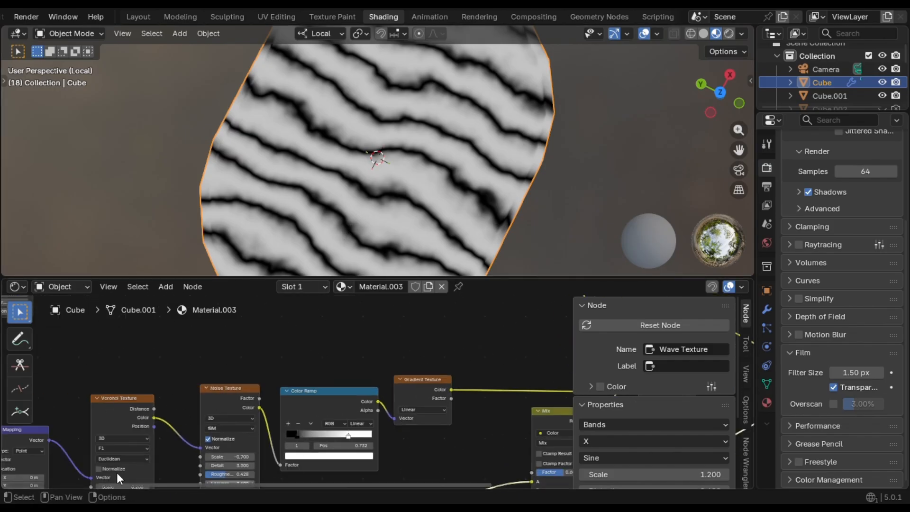
{"action": "scroll", "coordinate": [327, 414], "scroll_direction": "down", "scroll_amount": 2}
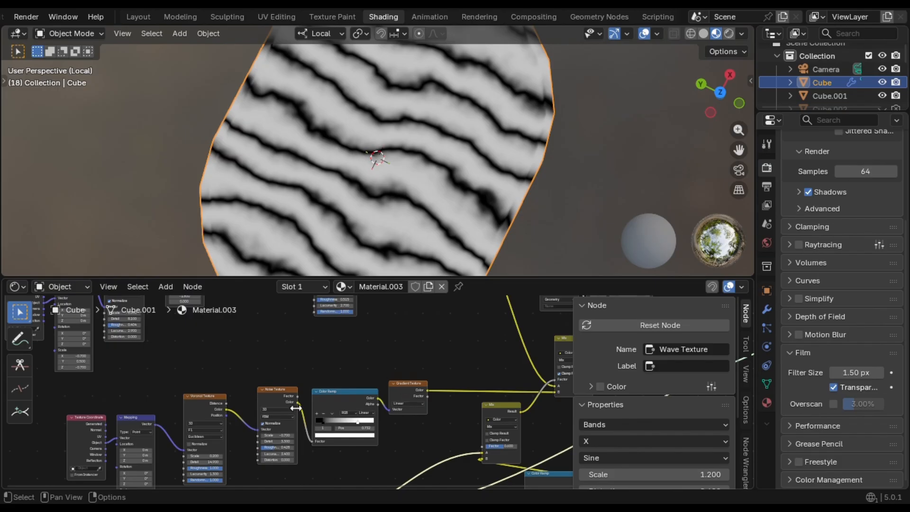
{"action": "middle_click_drag", "start_coordinate": [184, 327], "coordinate": [204, 486]}
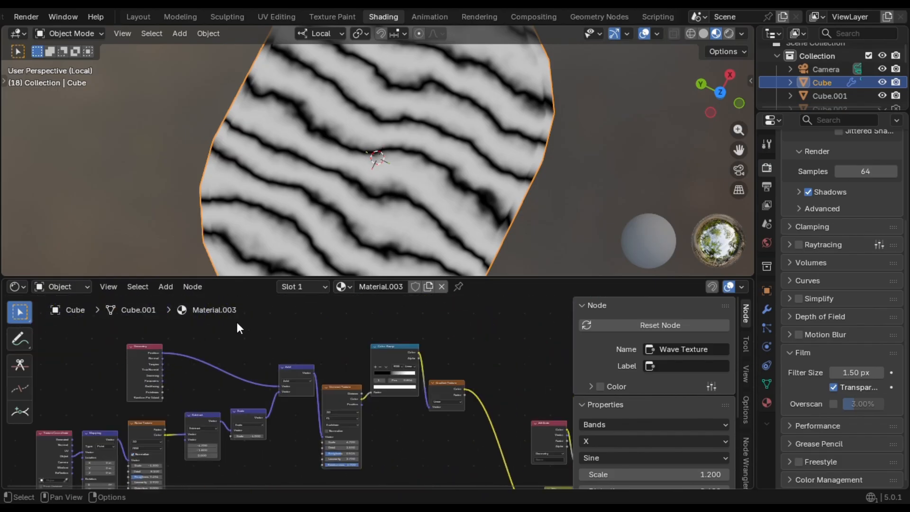
{"action": "scroll", "coordinate": [296, 346], "scroll_direction": "down", "scroll_amount": 6}
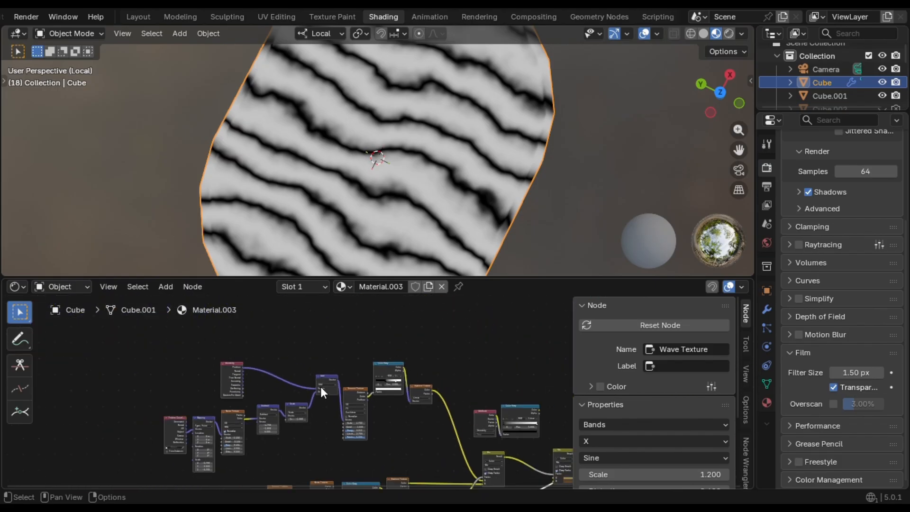
{"action": "middle_click_drag", "start_coordinate": [321, 387], "coordinate": [183, 295]}
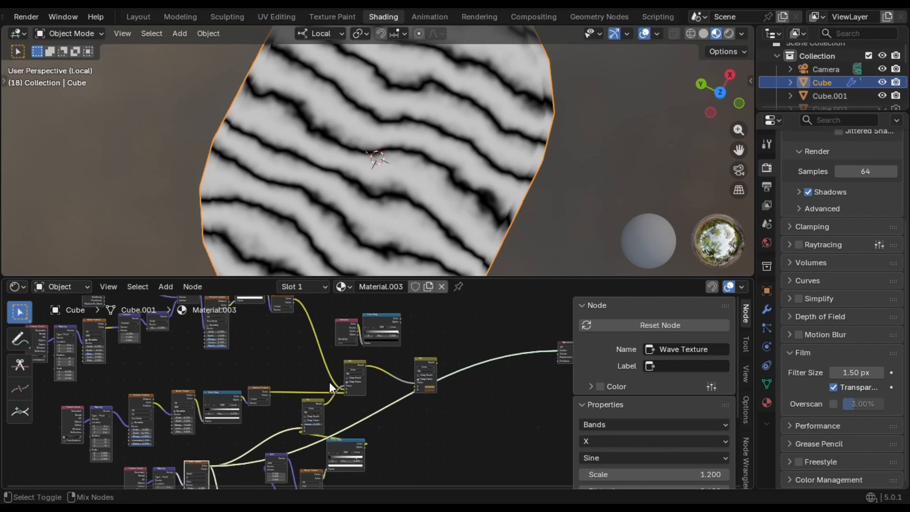
Try raising the Scale value to 8.800 in the wave branch's vector Scale node
{"action": "key", "text": "KP_Decimal"}
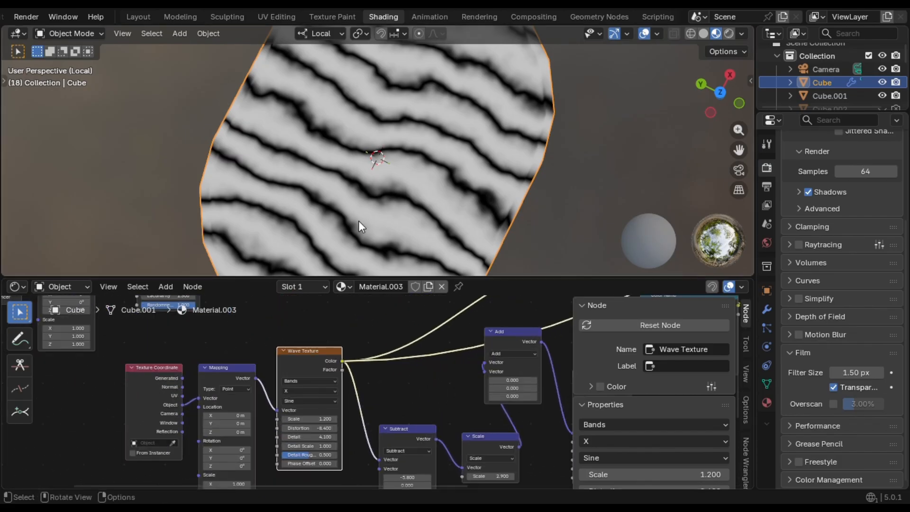
{"action": "scroll", "coordinate": [220, 417], "scroll_direction": "up", "scroll_amount": 6}
{"action": "middle_click_drag", "start_coordinate": [256, 394], "coordinate": [157, 355]}
{"action": "left_click_drag", "start_coordinate": [522, 426], "coordinate": [569, 426]}
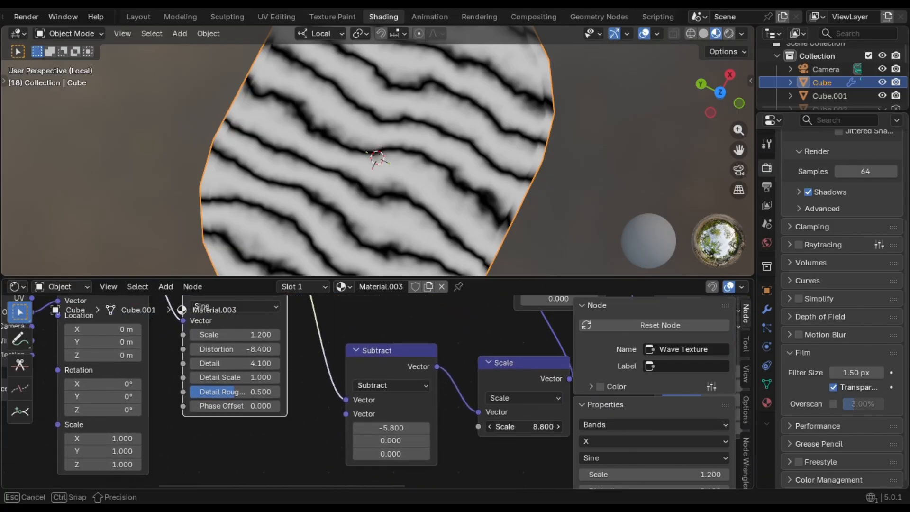
{"action": "left_click_drag", "start_coordinate": [493, 426], "coordinate": [501, 427]}
Preview the lower Mix node's result on the rock
{"action": "scroll", "coordinate": [368, 395], "scroll_direction": "down", "scroll_amount": 4}
{"action": "middle_click_drag", "start_coordinate": [361, 397], "coordinate": [100, 465]}
{"action": "scroll", "coordinate": [238, 412], "scroll_direction": "down", "scroll_amount": 2}
{"action": "middle_click_drag", "start_coordinate": [210, 442], "coordinate": [144, 416]}
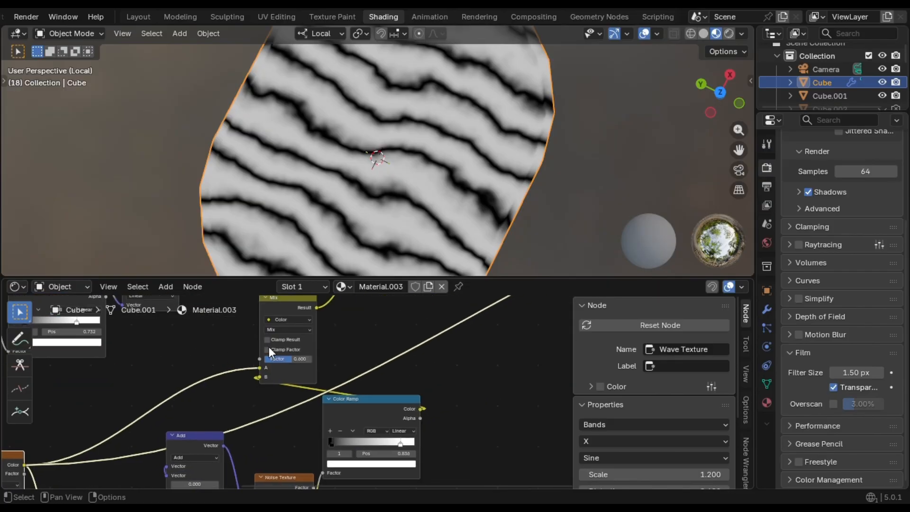
{"action": "left_click", "coordinate": [295, 306], "text": "ctrl+shift"}
{"action": "middle_click_drag", "start_coordinate": [251, 397], "coordinate": [349, 249]}
{"action": "scroll", "coordinate": [363, 417], "scroll_direction": "up", "scroll_amount": 4}
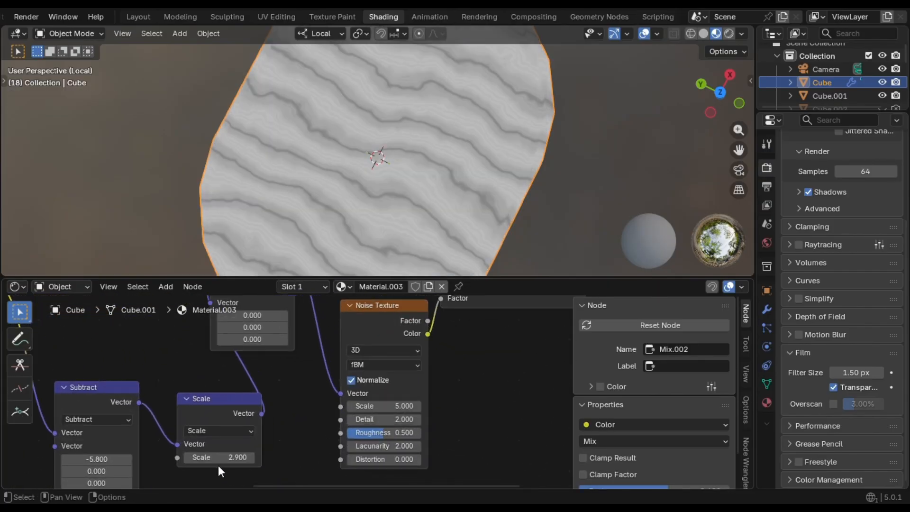
Try adjusting the vector Scale node's value and the Subtract node's vector components in the wave branch
{"action": "mouse_move", "coordinate": [218, 459]}
{"action": "left_mouse_down"}
{"action": "mouse_move", "coordinate": [241, 458]}
{"action": "mouse_move", "coordinate": [219, 458]}
{"action": "left_mouse_up"}
{"action": "middle_click_drag", "start_coordinate": [195, 467], "coordinate": [328, 416]}
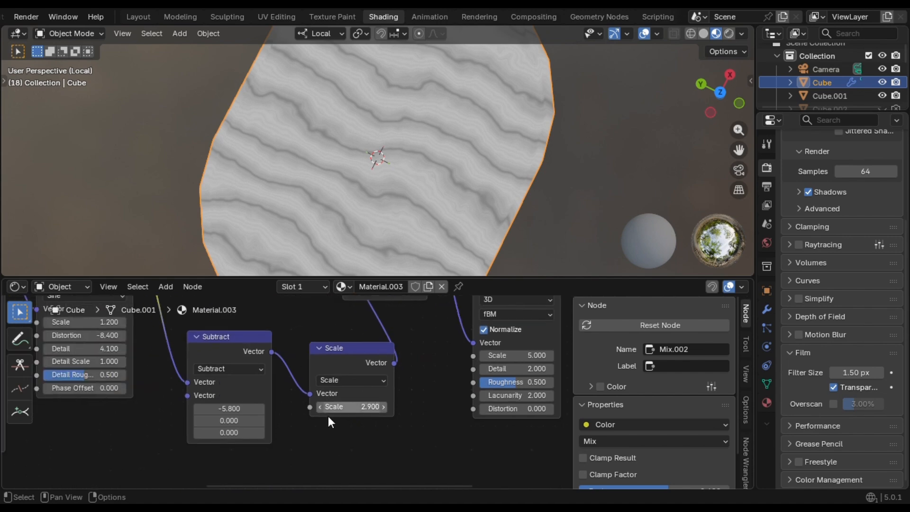
{"action": "mouse_move", "coordinate": [234, 408]}
{"action": "left_mouse_down"}
{"action": "mouse_move", "coordinate": [247, 408]}
{"action": "mouse_move", "coordinate": [234, 409]}
{"action": "mouse_move", "coordinate": [245, 420]}
{"action": "mouse_move", "coordinate": [235, 421]}
{"action": "left_mouse_up"}
{"action": "left_click_drag", "start_coordinate": [235, 433], "coordinate": [235, 432]}
Set the Wave Texture's Scale to 0.400, Distortion to 4.900, Detail to 8.600 and Detail Scale to 3.100
{"action": "middle_click_drag", "start_coordinate": [235, 433], "coordinate": [437, 480]}
{"action": "left_click_drag", "start_coordinate": [287, 368], "coordinate": [282, 368]}
{"action": "mouse_move", "coordinate": [288, 382]}
{"action": "left_mouse_down"}
{"action": "mouse_move", "coordinate": [270, 382]}
{"action": "mouse_move", "coordinate": [377, 382]}
{"action": "left_mouse_up"}
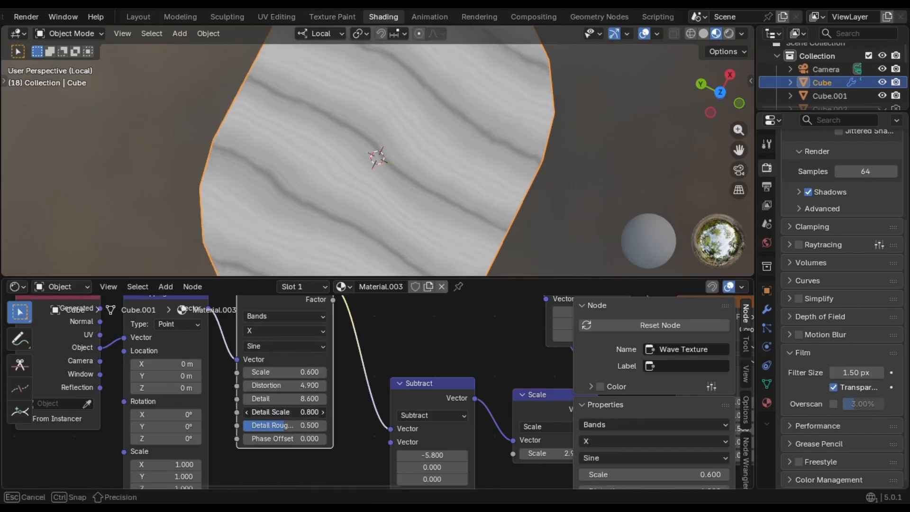
{"action": "mouse_move", "coordinate": [284, 412]}
{"action": "left_mouse_down"}
{"action": "mouse_move", "coordinate": [322, 412]}
{"action": "mouse_move", "coordinate": [299, 405]}
{"action": "left_mouse_up"}
{"action": "scroll", "coordinate": [303, 452], "scroll_direction": "up", "scroll_amount": 7}
{"action": "mouse_move", "coordinate": [284, 428]}
{"action": "left_mouse_down"}
{"action": "mouse_move", "coordinate": [273, 428]}
{"action": "mouse_move", "coordinate": [285, 429]}
{"action": "left_mouse_up"}
{"action": "middle_click_drag", "start_coordinate": [285, 360], "coordinate": [276, 453]}
{"action": "left_click_drag", "start_coordinate": [263, 408], "coordinate": [290, 407]}
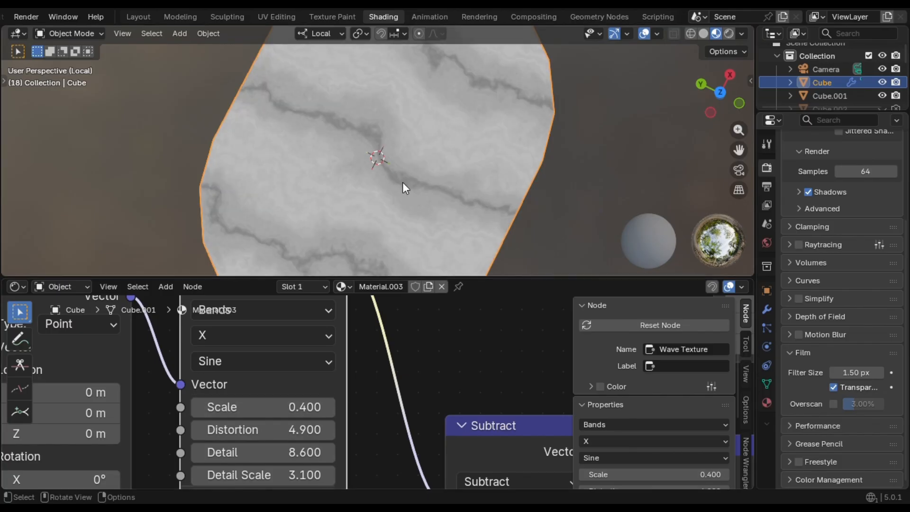
Adjust the wave branch's Mapping values and move its Color Ramp's black stop to 0.386
{"action": "middle_click_drag", "start_coordinate": [403, 185], "coordinate": [403, 76]}
{"action": "middle_click_drag", "start_coordinate": [180, 470], "coordinate": [393, 317]}
{"action": "scroll", "coordinate": [280, 432], "scroll_direction": "down", "scroll_amount": 1}
{"action": "left_click_drag", "start_coordinate": [280, 451], "coordinate": [313, 450]}
{"action": "left_click_drag", "start_coordinate": [279, 412], "coordinate": [284, 412]}
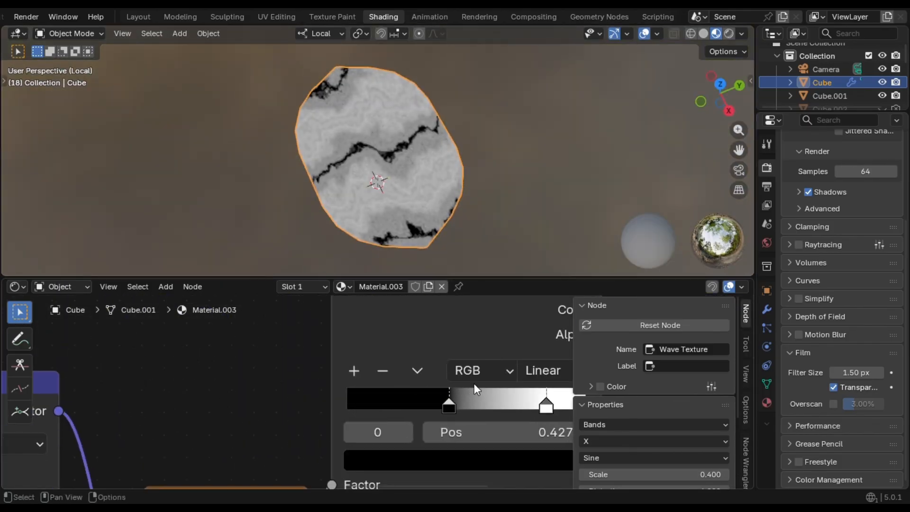
{"action": "left_click_drag", "start_coordinate": [451, 401], "coordinate": [430, 399]}
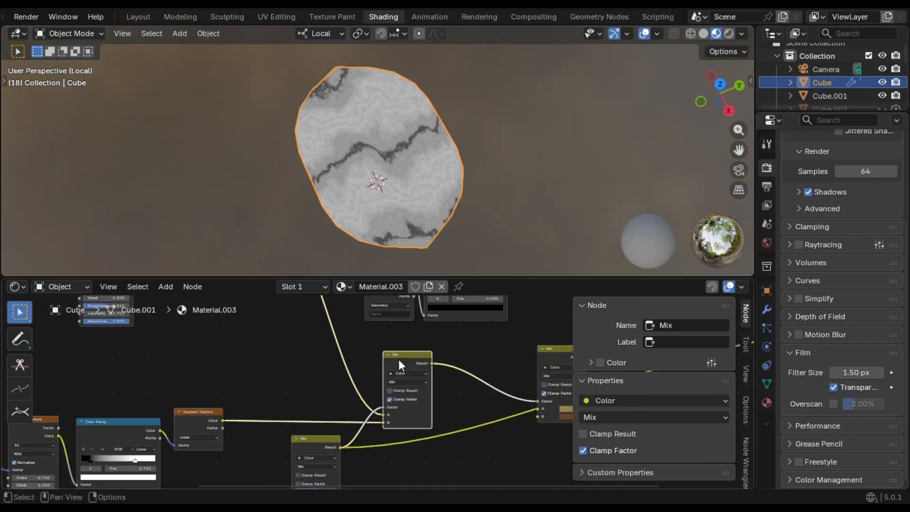
Swap the Mix node's colour inputs, linking the lower branch's Gradient Texture to A and the upper branch's Gradient Texture to B
{"action": "scroll", "coordinate": [453, 127], "scroll_direction": "up", "scroll_amount": 5}
{"action": "scroll", "coordinate": [453, 126], "scroll_direction": "up", "scroll_amount": 4}
{"action": "scroll", "coordinate": [396, 392], "scroll_direction": "down", "scroll_amount": 1}
{"action": "left_click_drag", "start_coordinate": [221, 389], "coordinate": [409, 394]}
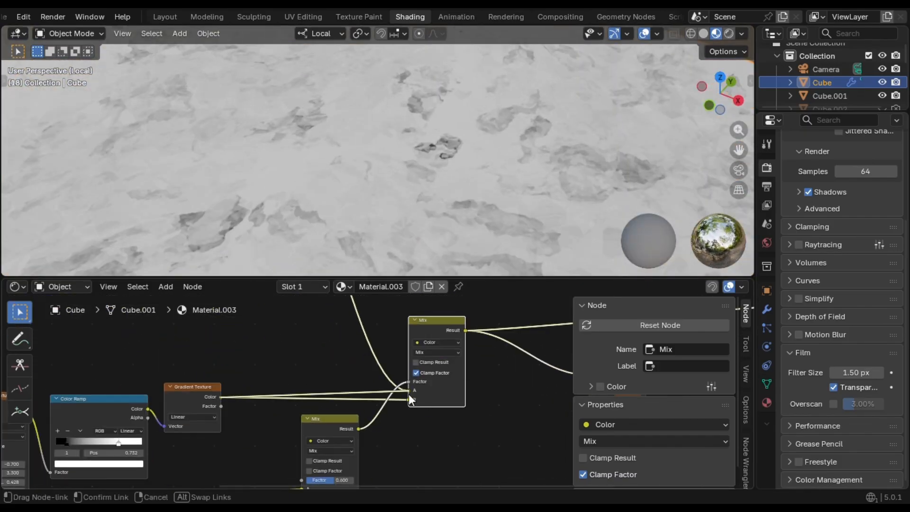
{"action": "left_click_drag", "start_coordinate": [337, 302], "coordinate": [428, 400]}
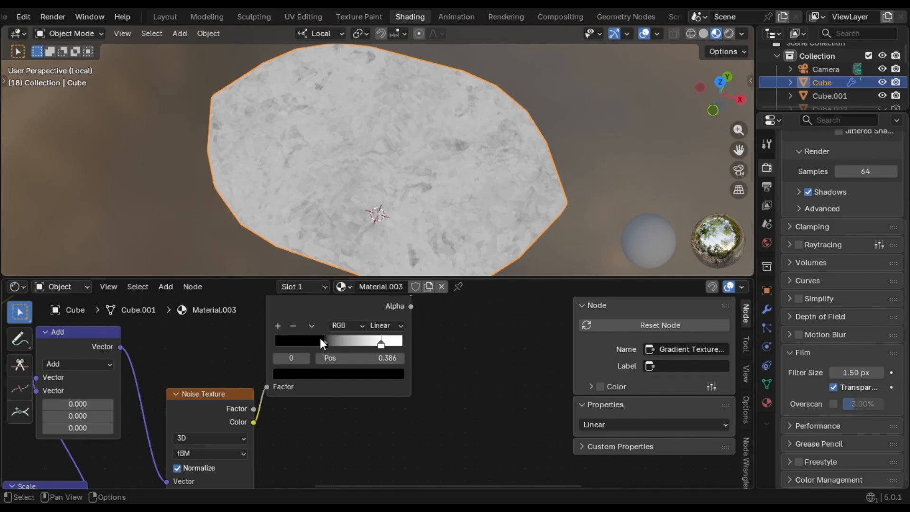
Move the black stop of the wave branch's Color Ramp to 0.532 and inspect the rock's pattern
{"action": "left_click_drag", "start_coordinate": [322, 342], "coordinate": [343, 342]}
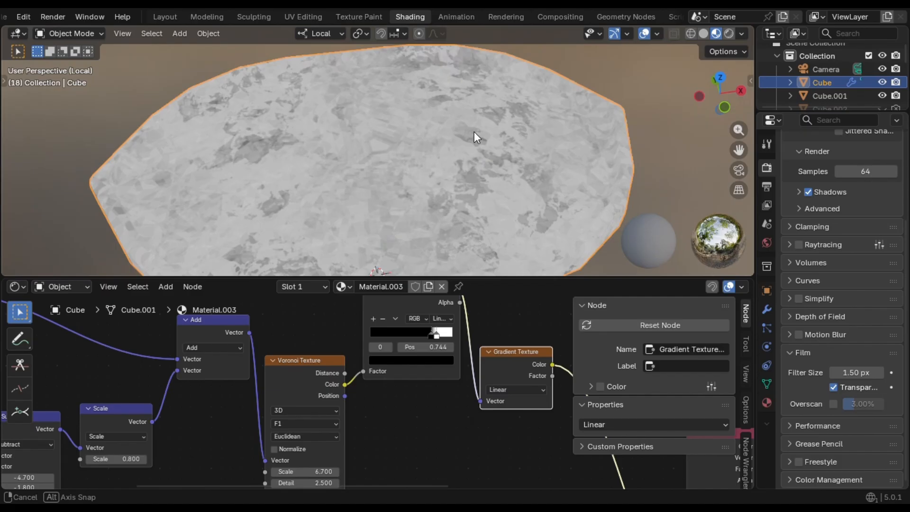
{"action": "middle_click_drag", "start_coordinate": [476, 137], "coordinate": [421, 211]}
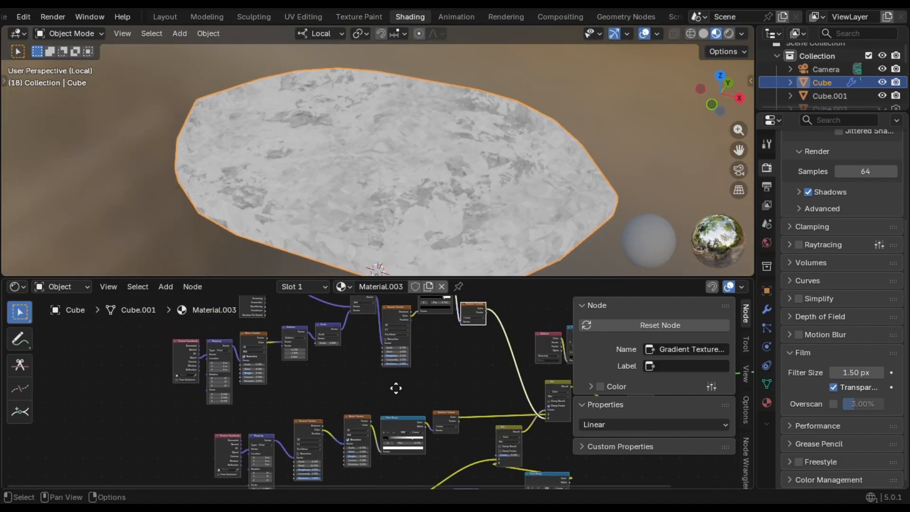
{"action": "middle_click_drag", "start_coordinate": [396, 388], "coordinate": [232, 390]}
{"action": "scroll", "coordinate": [381, 346], "scroll_direction": "up", "scroll_amount": 1}
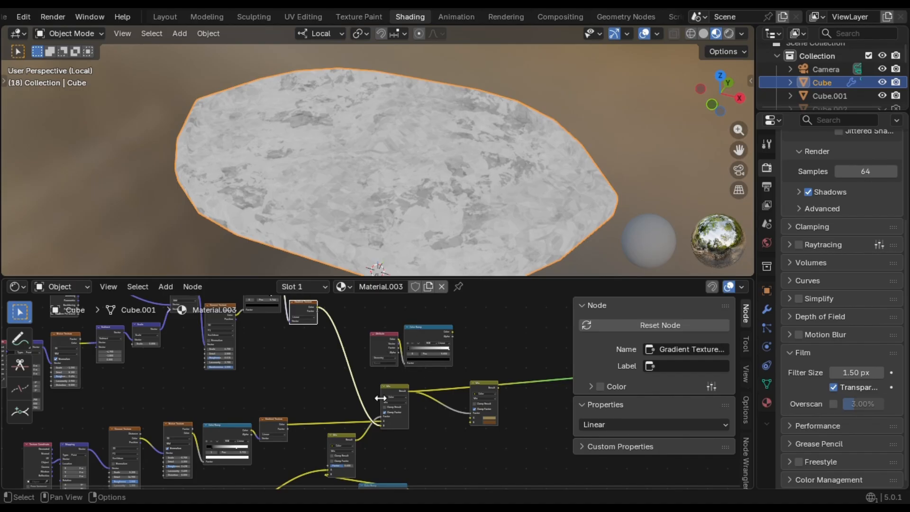
Dissolve the Attribute node, its Color Ramp and the final Mix node that follows the main Mix node
{"action": "scroll", "coordinate": [381, 346], "scroll_direction": "down", "scroll_amount": 3}
{"action": "left_click", "coordinate": [379, 366]}
{"action": "left_click", "coordinate": [410, 357], "text": "shift"}
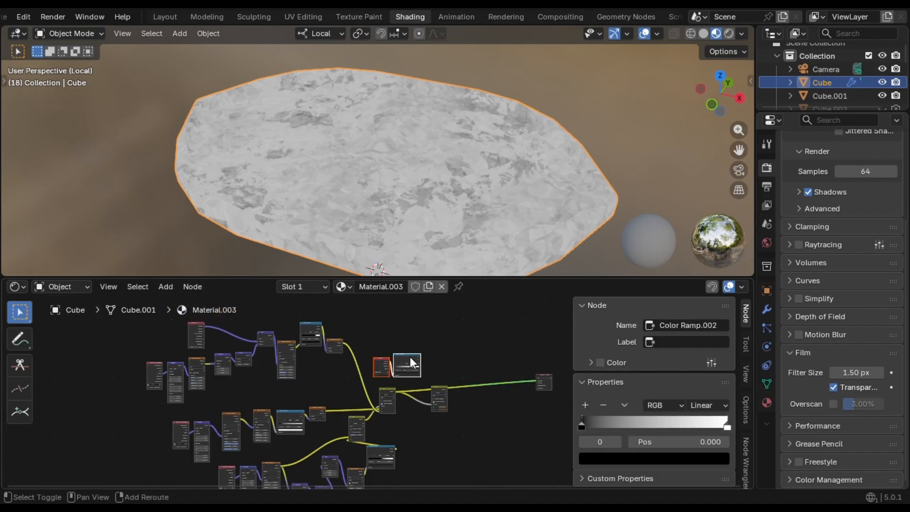
{"action": "left_click", "coordinate": [440, 395], "text": "shift"}
{"action": "key", "text": "ctrl+x"}
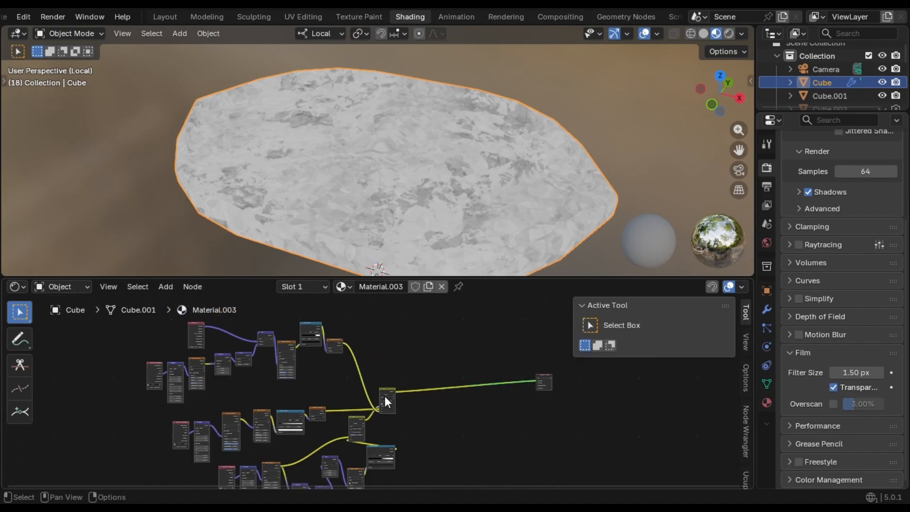
Move the remaining final Mix node up beside the end of the upper texture branch
{"action": "left_click", "coordinate": [385, 398]}
{"action": "key", "text": "g"}
{"action": "left_click", "coordinate": [396, 332]}
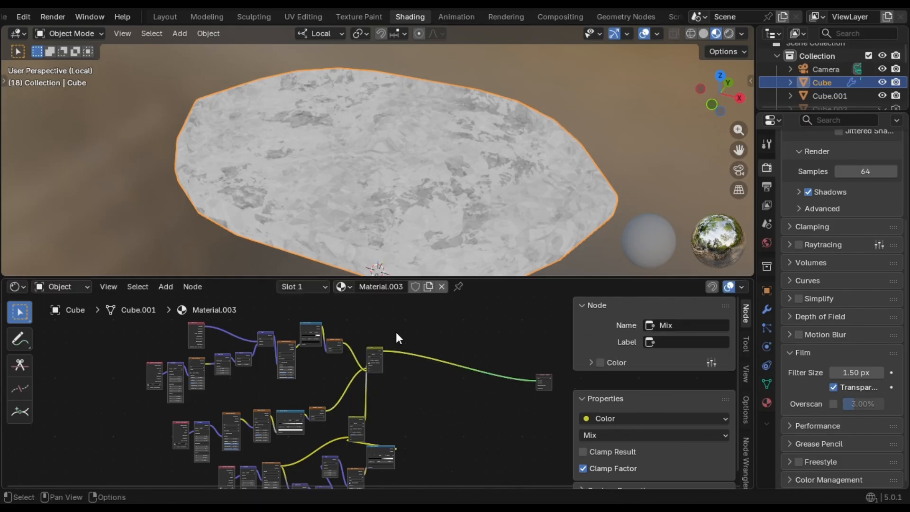
Join all texture branch nodes, including the lower Color Ramp, in a frame and shift it away from the final Mix node
{"action": "scroll", "coordinate": [311, 377], "scroll_direction": "down", "scroll_amount": 3}
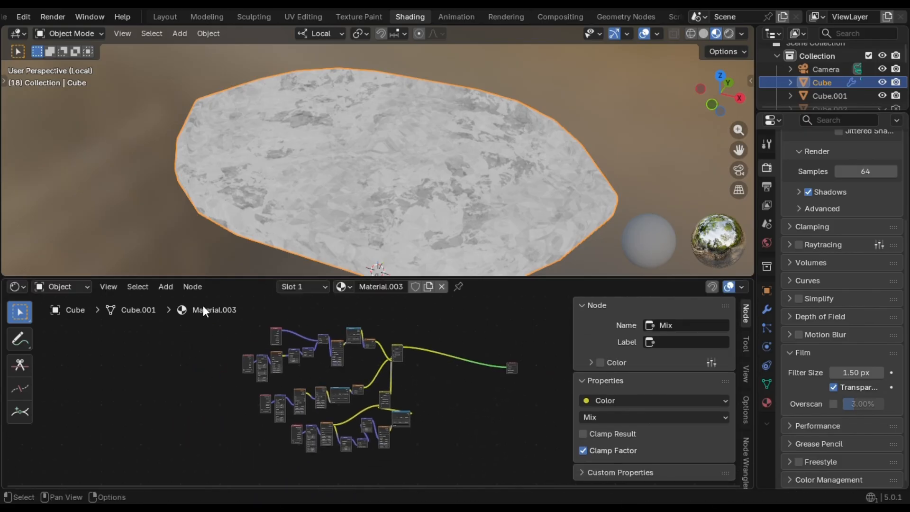
{"action": "left_click_drag", "start_coordinate": [232, 304], "coordinate": [386, 468]}
{"action": "key", "text": "KP_Decimal"}
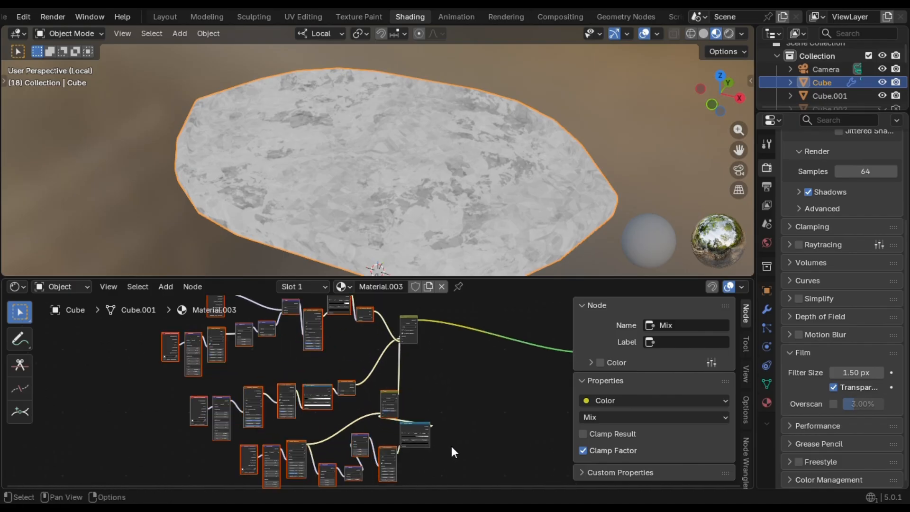
{"action": "left_click", "coordinate": [416, 429], "text": "shift"}
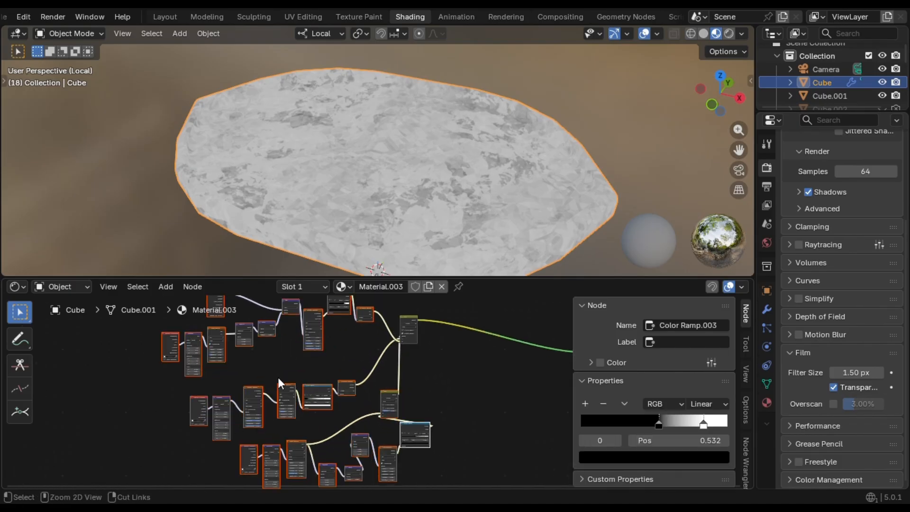
{"action": "key", "text": "ctrl+q"}
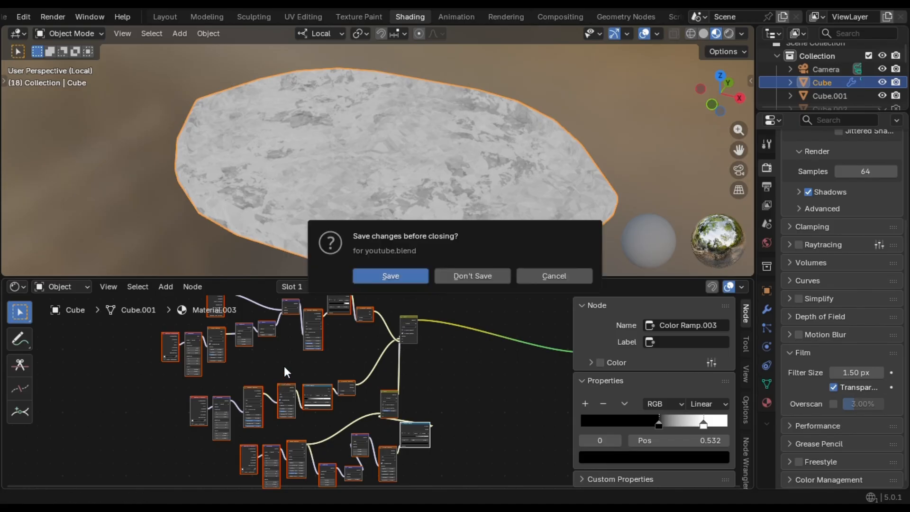
{"action": "left_click", "coordinate": [561, 279]}
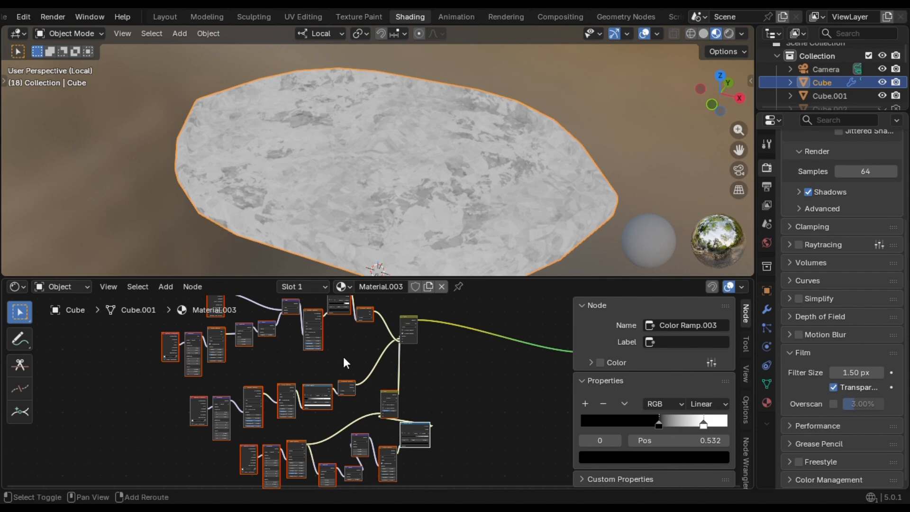
{"action": "key", "text": "ctrl+j"}
{"action": "left_click_drag", "start_coordinate": [343, 362], "coordinate": [190, 363]}
{"action": "scroll", "coordinate": [254, 350], "scroll_direction": "down", "scroll_amount": 3}
{"action": "scroll", "coordinate": [254, 346], "scroll_direction": "up", "scroll_amount": 7}
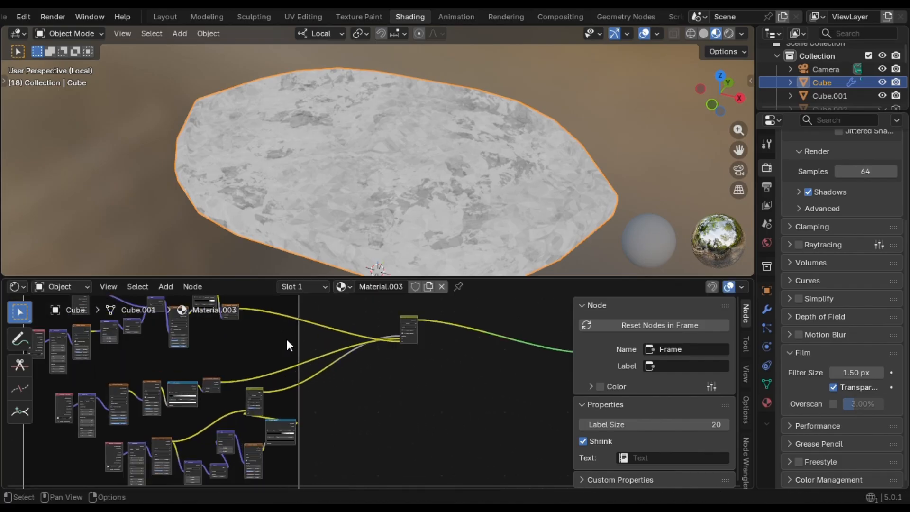
Label the frame around the texture branches "Texture Kordinat"
{"action": "middle_click_drag", "start_coordinate": [286, 338], "coordinate": [345, 390]}
{"action": "left_click", "coordinate": [320, 391]}
{"action": "scroll", "coordinate": [315, 433], "scroll_direction": "down", "scroll_amount": 1}
{"action": "middle_click_drag", "start_coordinate": [289, 479], "coordinate": [277, 429]}
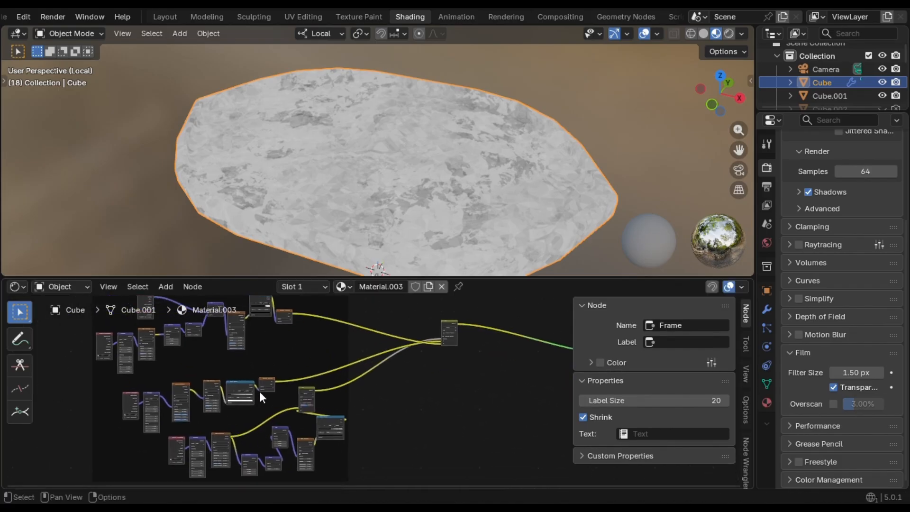
{"action": "scroll", "coordinate": [257, 391], "scroll_direction": "up", "scroll_amount": 2}
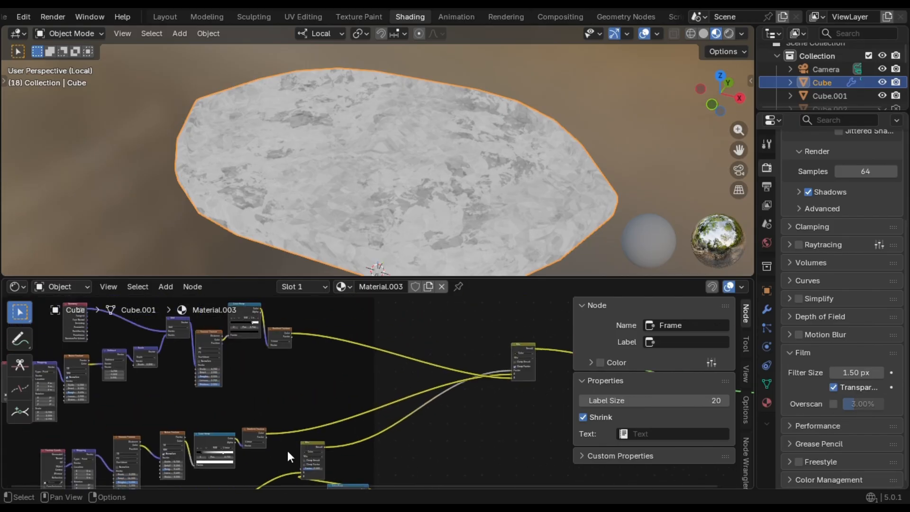
{"action": "right_click", "coordinate": [285, 387]}
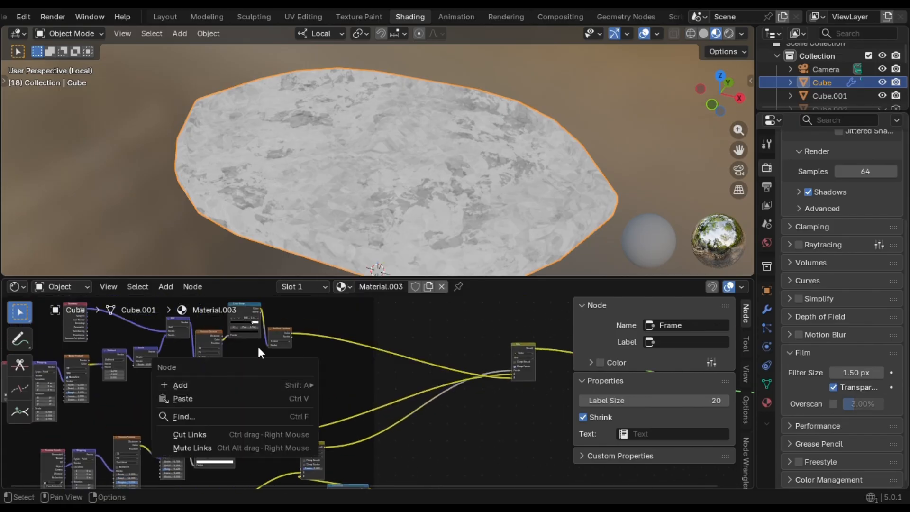
{"action": "middle_click_drag", "start_coordinate": [335, 373], "coordinate": [359, 392]}
{"action": "left_click", "coordinate": [355, 319]}
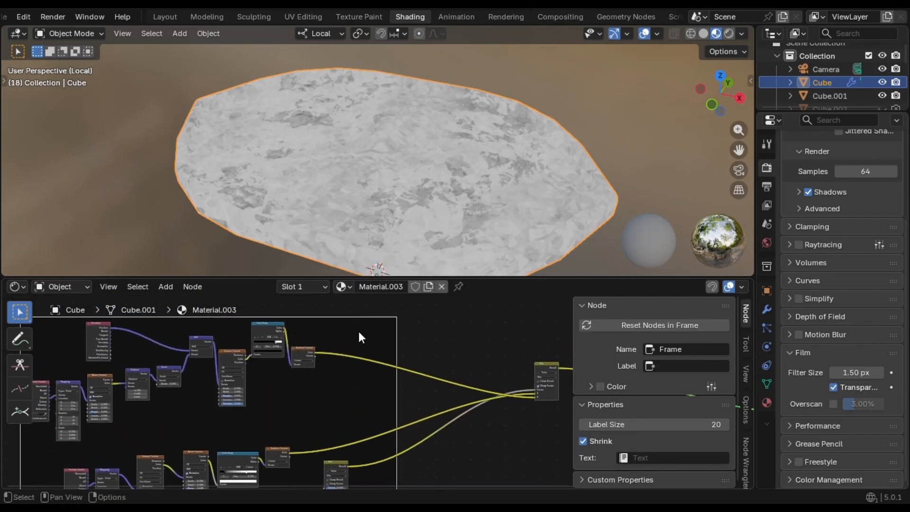
{"action": "right_click", "coordinate": [357, 329]}
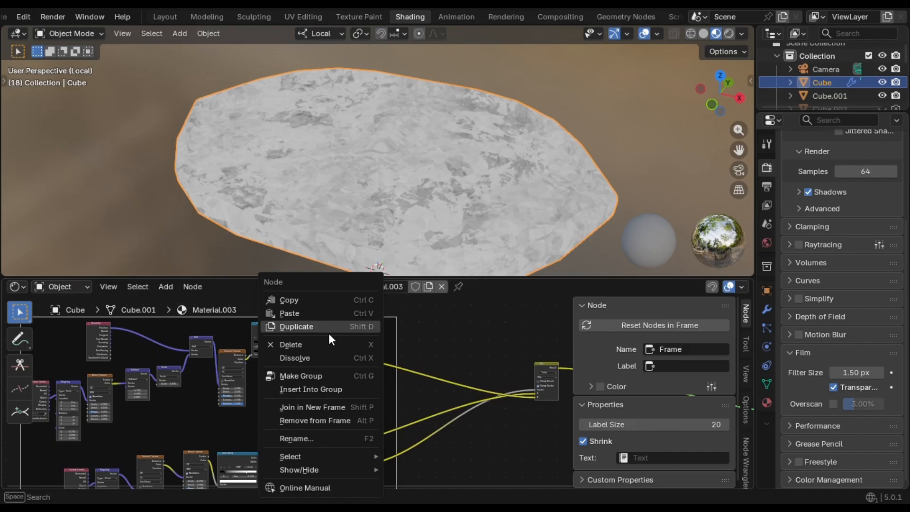
{"action": "left_click", "coordinate": [312, 437]}
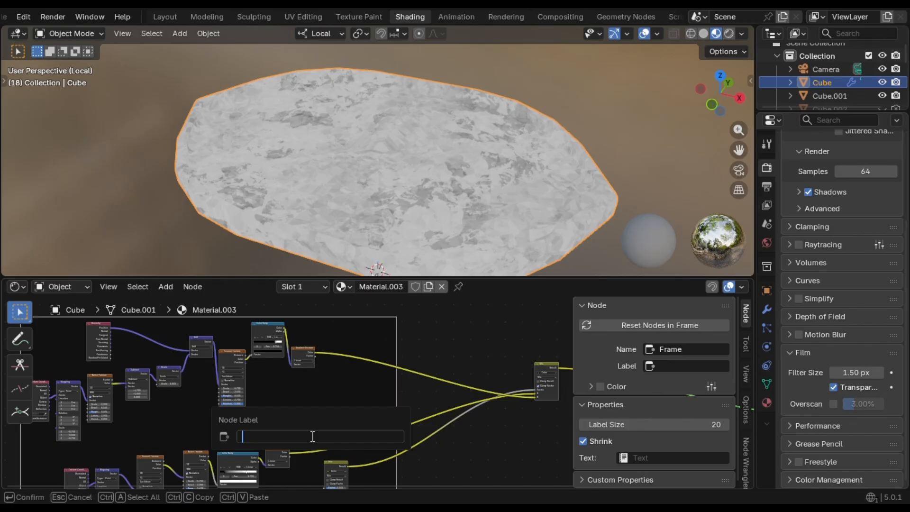
{"action": "type", "text": "Texture Kordinat"}
{"action": "key", "text": "Return"}
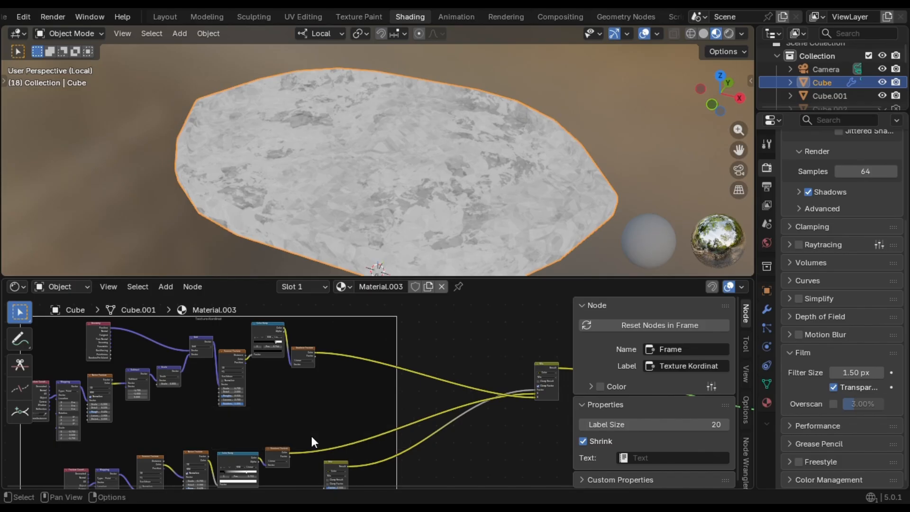
Add a Texture Coordinate node in the empty area below the Color Ramp that follows the framed branches
{"action": "left_click_drag", "start_coordinate": [311, 436], "coordinate": [258, 420]}
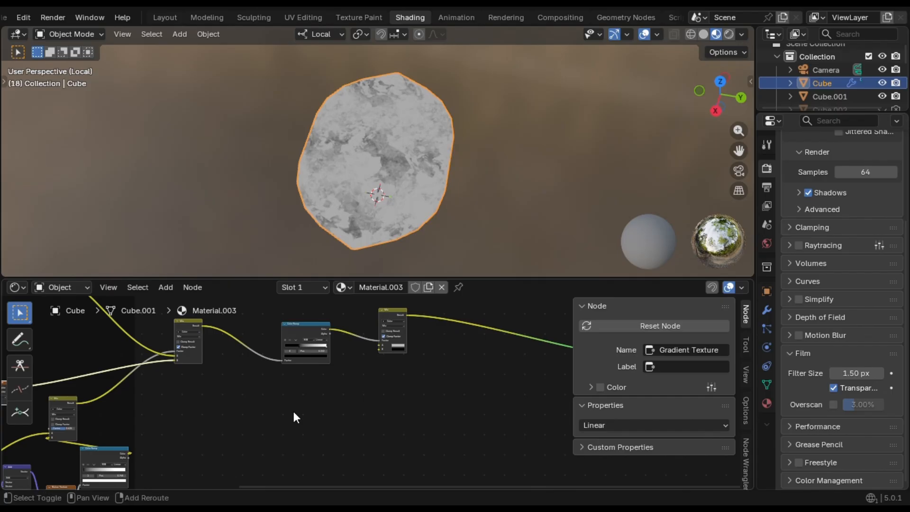
{"action": "key", "text": "shift+a"}
{"action": "mouse_move", "coordinate": [294, 412]}
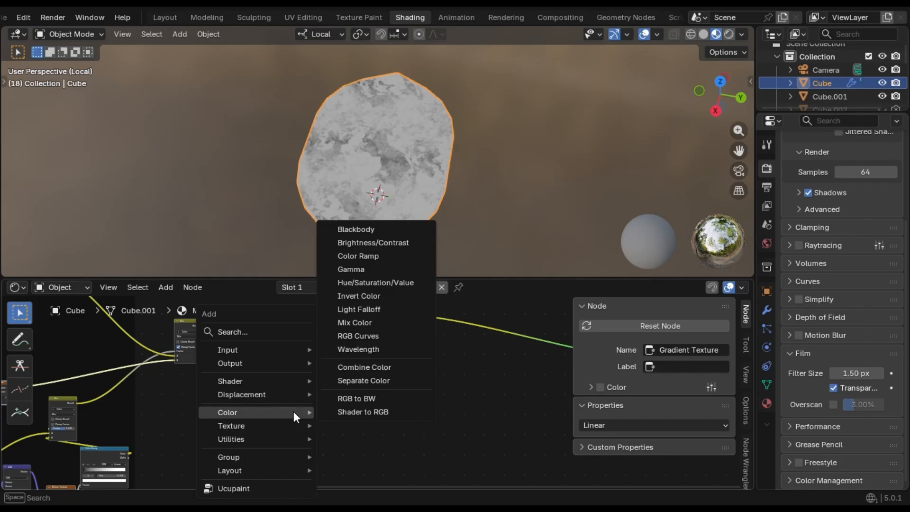
{"action": "type", "text": "tex"}
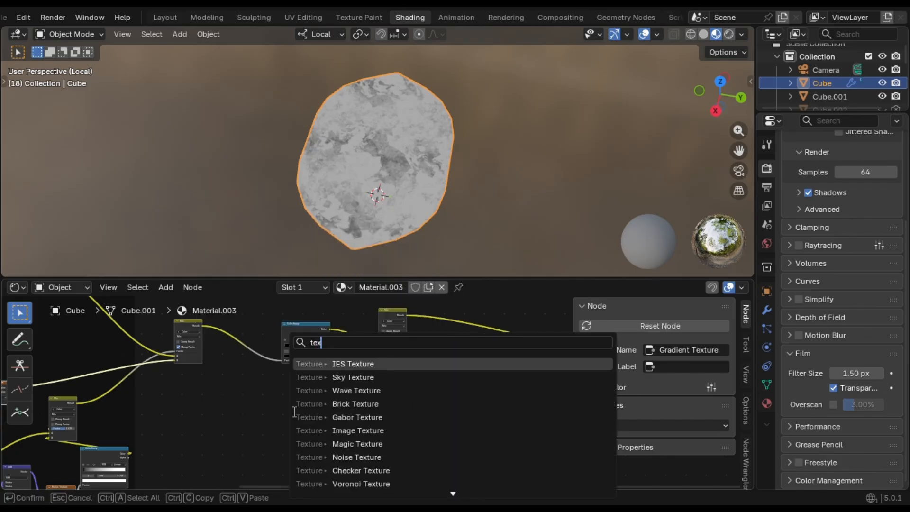
{"action": "type", "text": "ture co"}
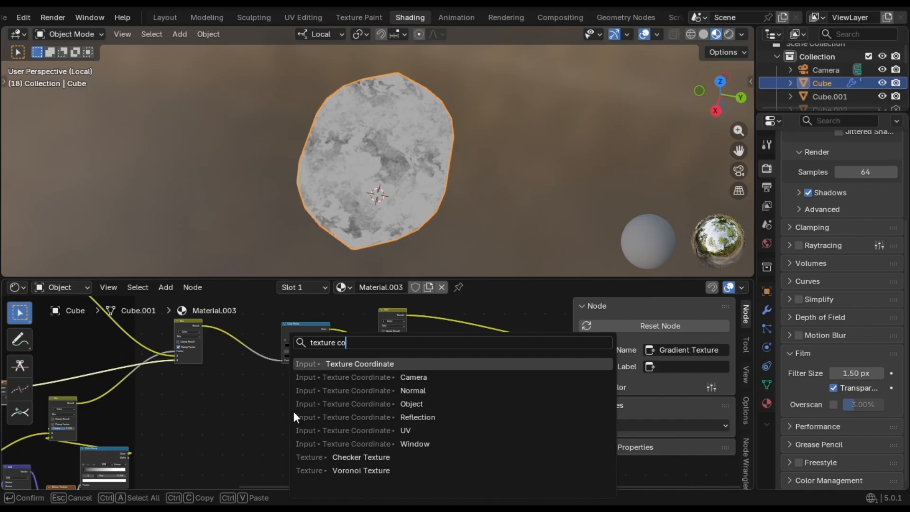
{"action": "key", "text": "Return"}
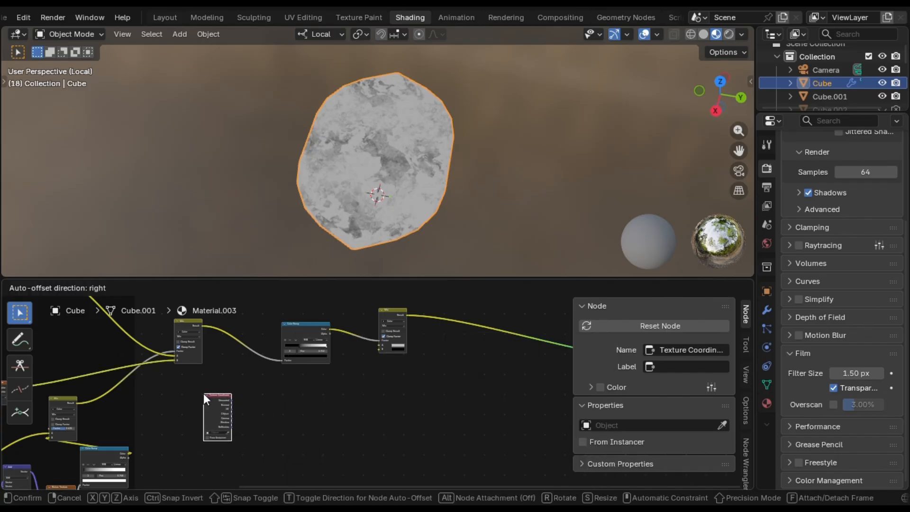
{"action": "left_click", "coordinate": [203, 393]}
{"action": "scroll", "coordinate": [225, 382], "scroll_direction": "up", "scroll_amount": 6}
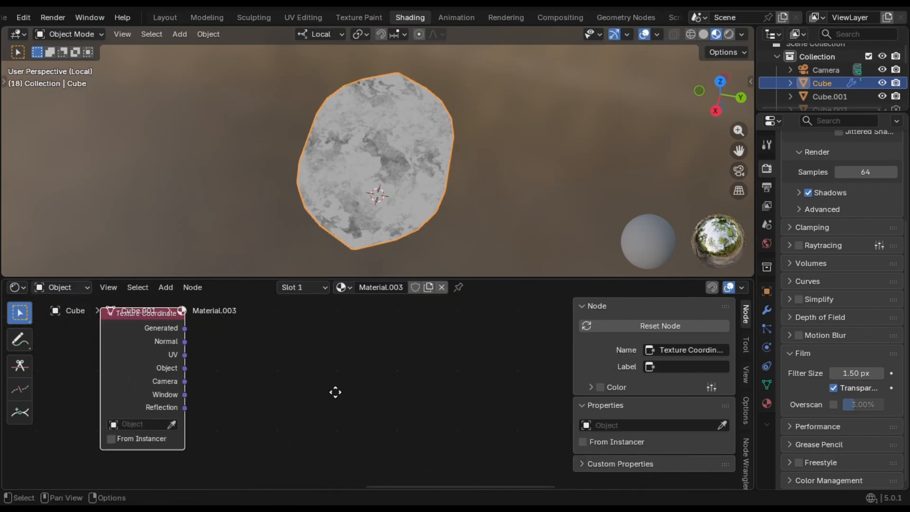
{"action": "scroll", "coordinate": [293, 426], "scroll_direction": "down", "scroll_amount": 2}
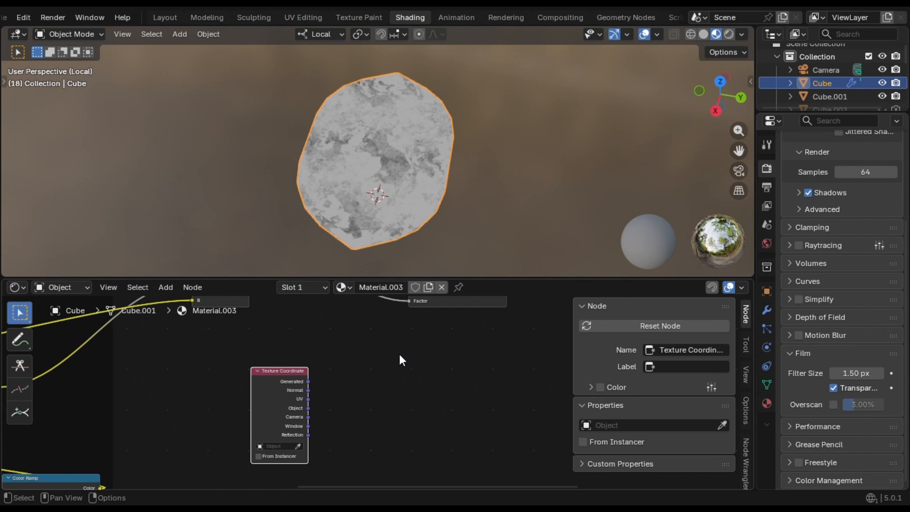
{"action": "scroll", "coordinate": [332, 374], "scroll_direction": "up", "scroll_amount": 3}
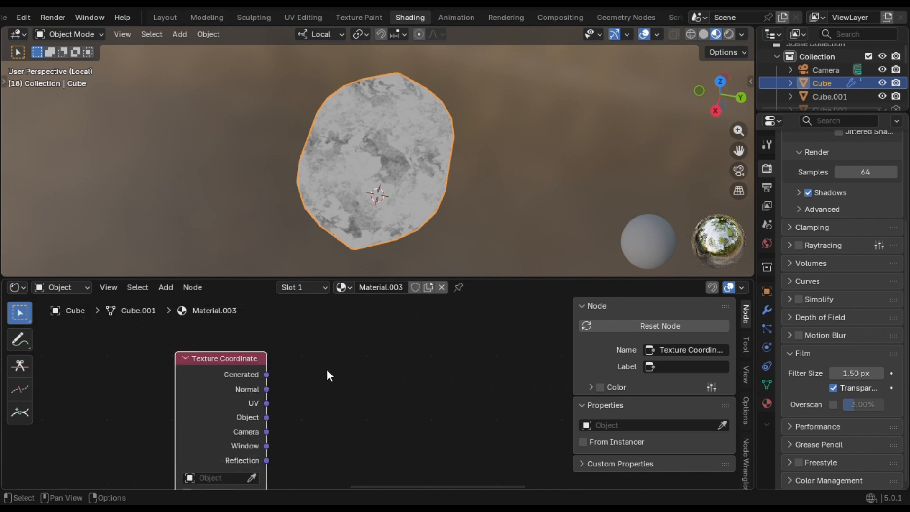
Add a Separate XYZ node fed by the Object output of the new Texture Coordinate node
{"action": "left_click_drag", "start_coordinate": [301, 393], "coordinate": [425, 358]}
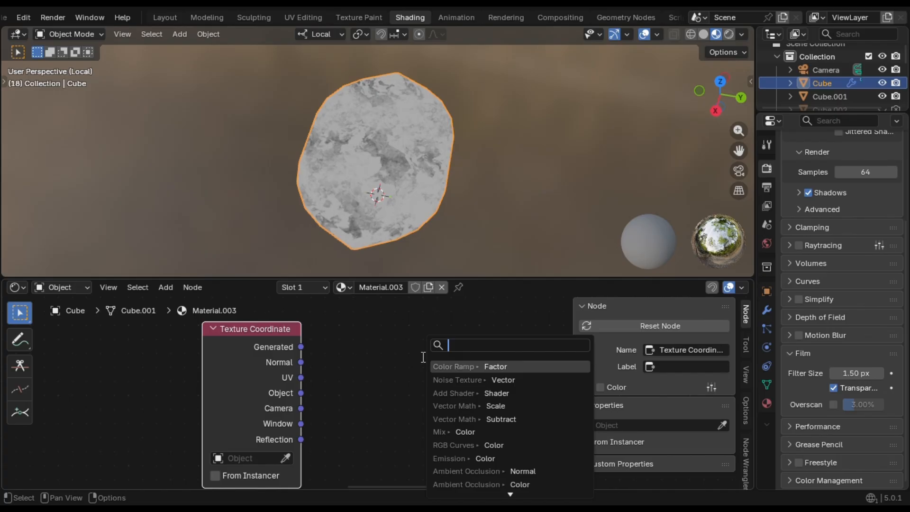
{"action": "type", "text": "sepa"}
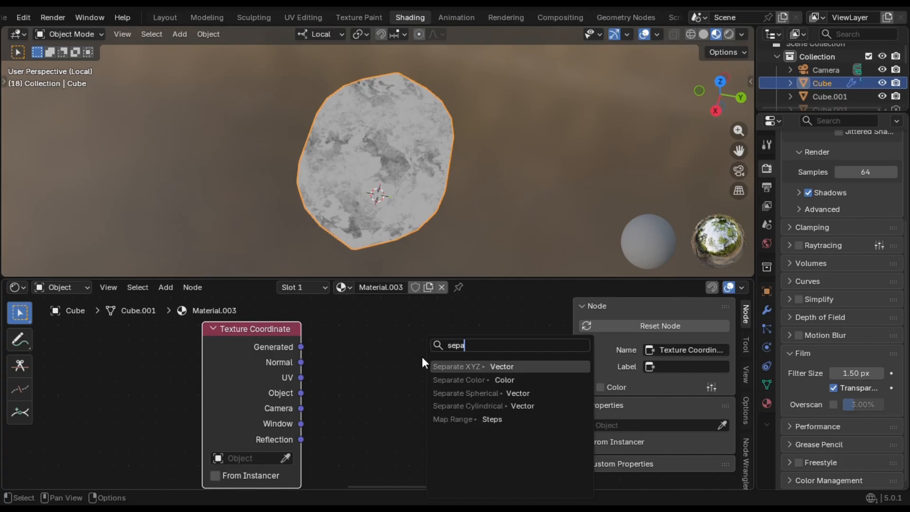
{"action": "key", "text": "Return"}
{"action": "left_click", "coordinate": [422, 357]}
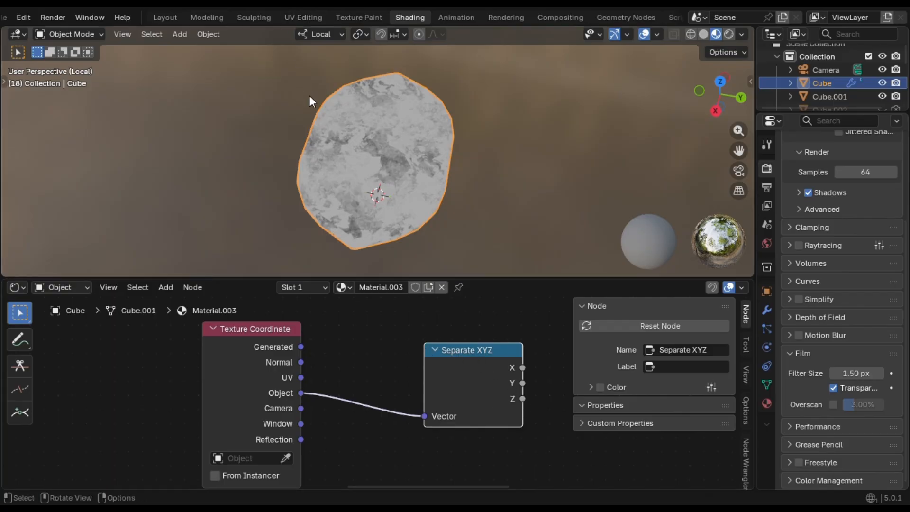
Add a Subtract Math node fed by the Z output of the Separate XYZ node
{"action": "middle_click_drag", "start_coordinate": [309, 95], "coordinate": [429, 57]}
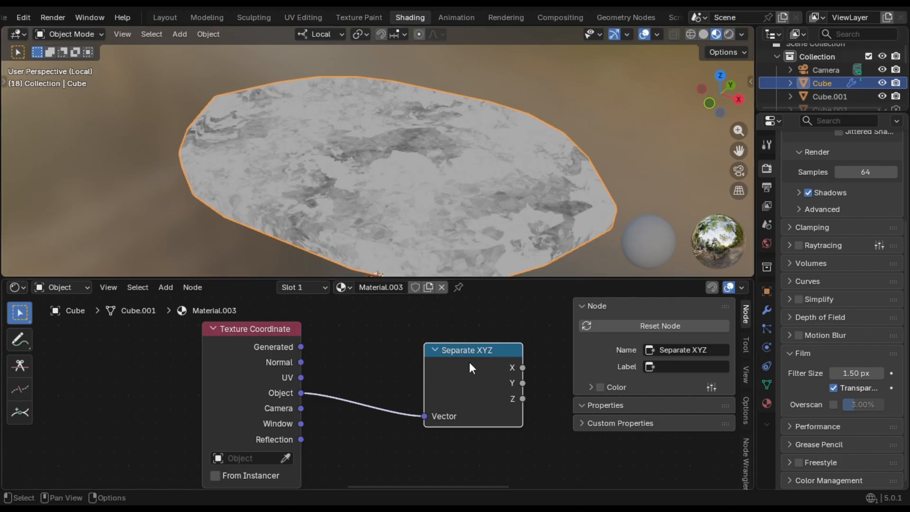
{"action": "scroll", "coordinate": [468, 354], "scroll_direction": "down", "scroll_amount": 1}
{"action": "middle_click_drag", "start_coordinate": [464, 366], "coordinate": [348, 366]}
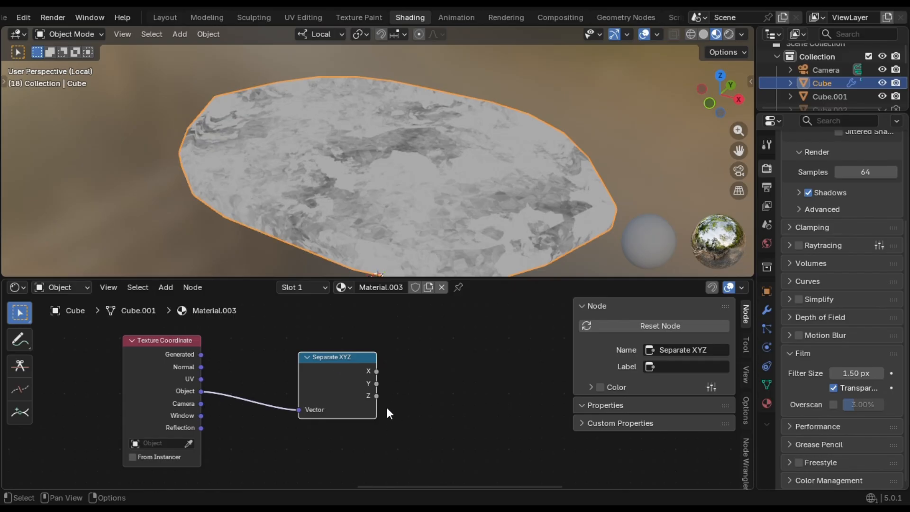
{"action": "left_click_drag", "start_coordinate": [376, 396], "coordinate": [465, 381]}
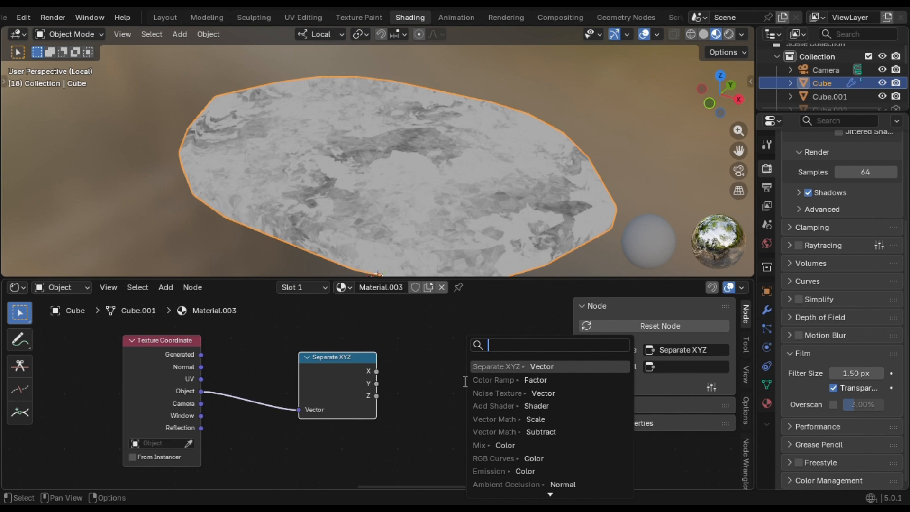
{"action": "type", "text": "sub"}
{"action": "key", "text": "Return"}
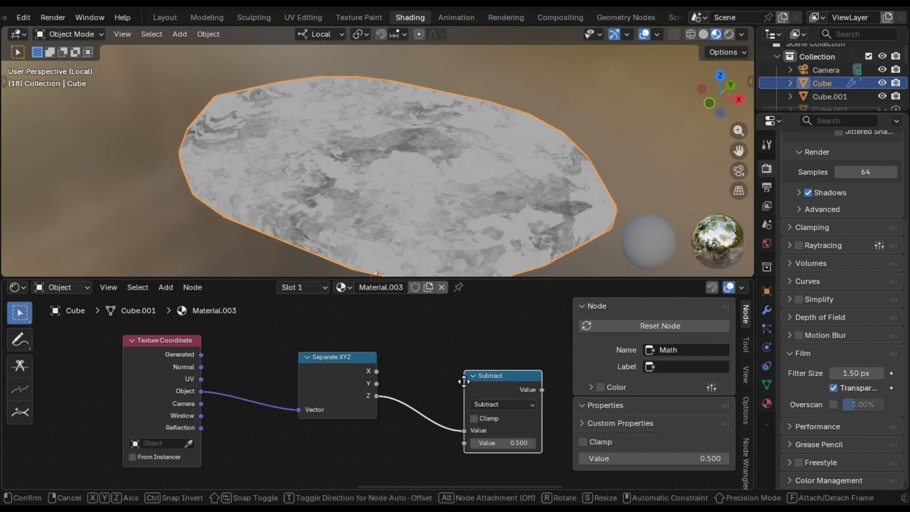
{"action": "scroll", "coordinate": [463, 381], "scroll_direction": "down", "scroll_amount": 3}
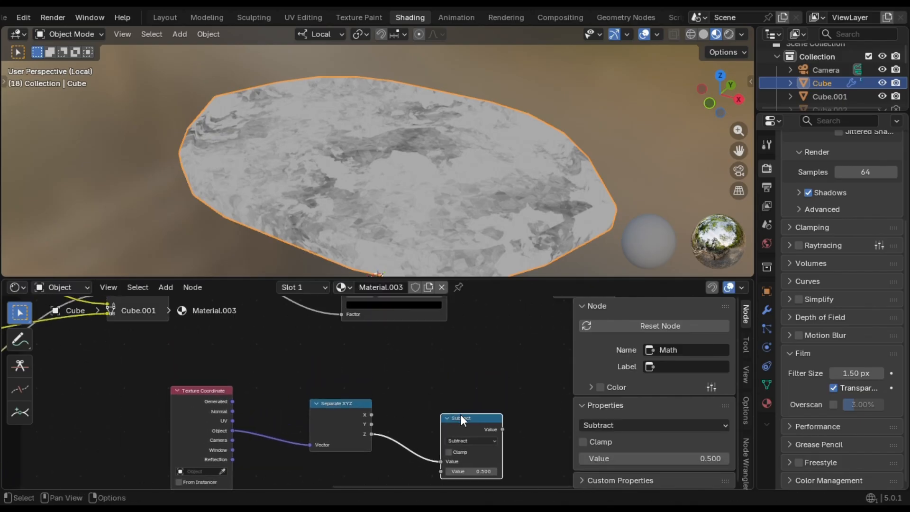
Move the Separate XYZ and Subtract nodes closer together beside the Texture Coordinate node
{"action": "left_click", "coordinate": [387, 401]}
{"action": "left_click_drag", "start_coordinate": [319, 416], "coordinate": [295, 420]}
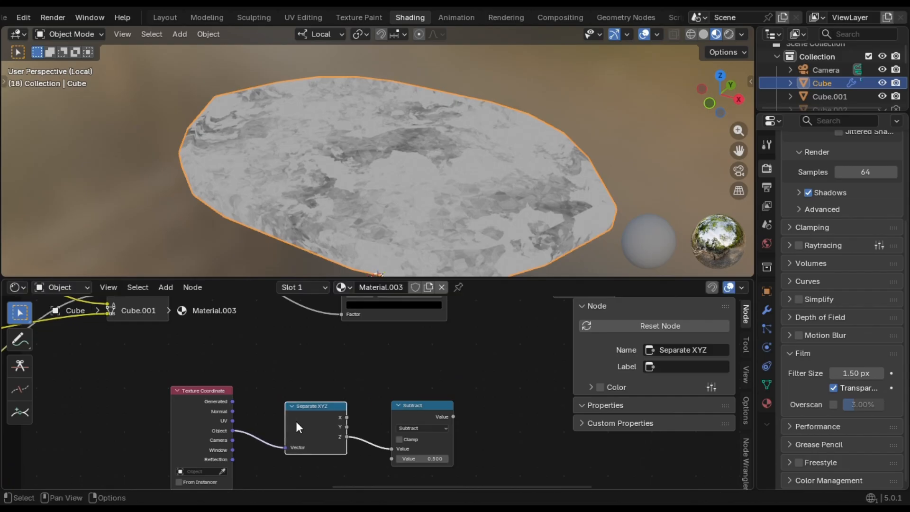
{"action": "left_click", "coordinate": [423, 409]}
{"action": "left_click_drag", "start_coordinate": [423, 409], "coordinate": [379, 416]}
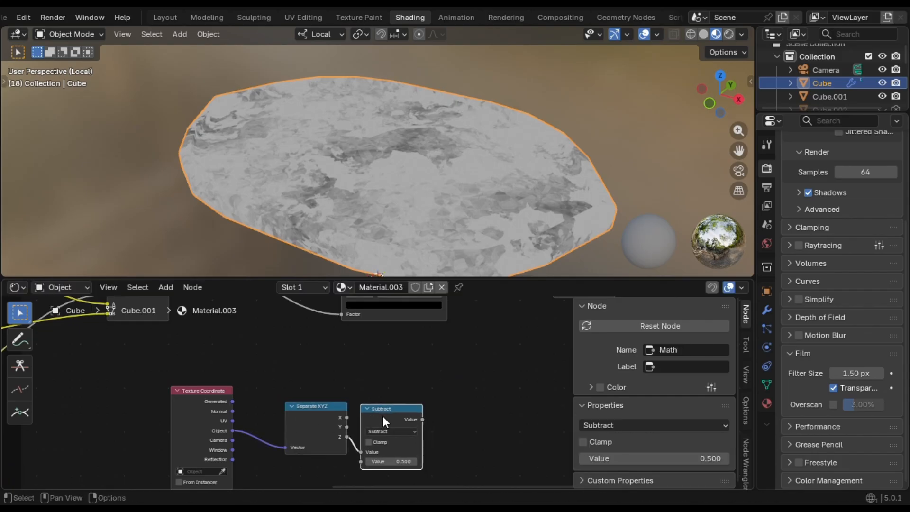
Add a Multiply Math node fed by the Value output of the Subtract node
{"action": "scroll", "coordinate": [356, 402], "scroll_direction": "down", "scroll_amount": 3}
{"action": "middle_click_drag", "start_coordinate": [333, 391], "coordinate": [303, 371]}
{"action": "scroll", "coordinate": [304, 371], "scroll_direction": "up", "scroll_amount": 5}
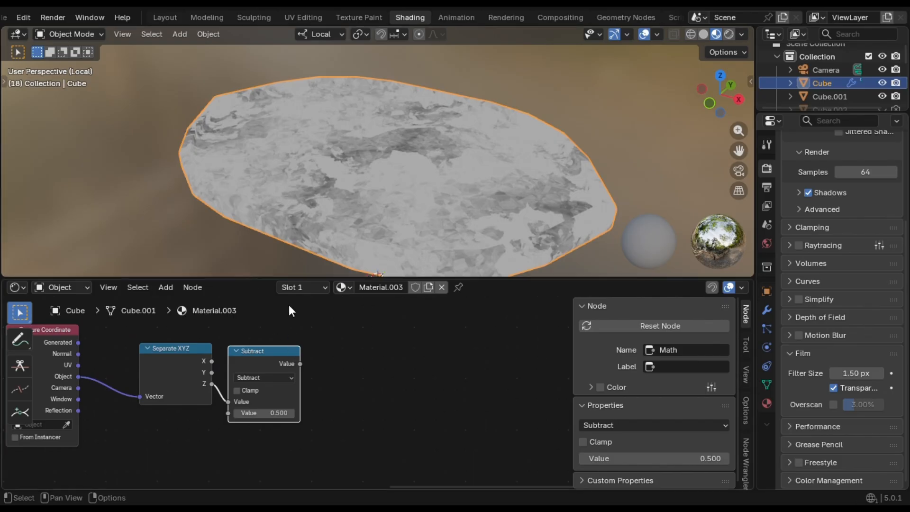
{"action": "left_click_drag", "start_coordinate": [299, 363], "coordinate": [374, 411]}
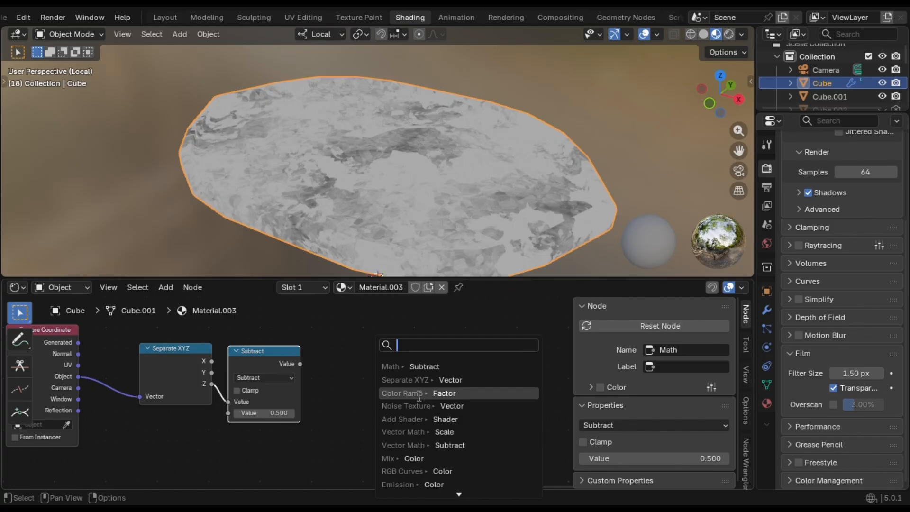
{"action": "type", "text": "node mul"}
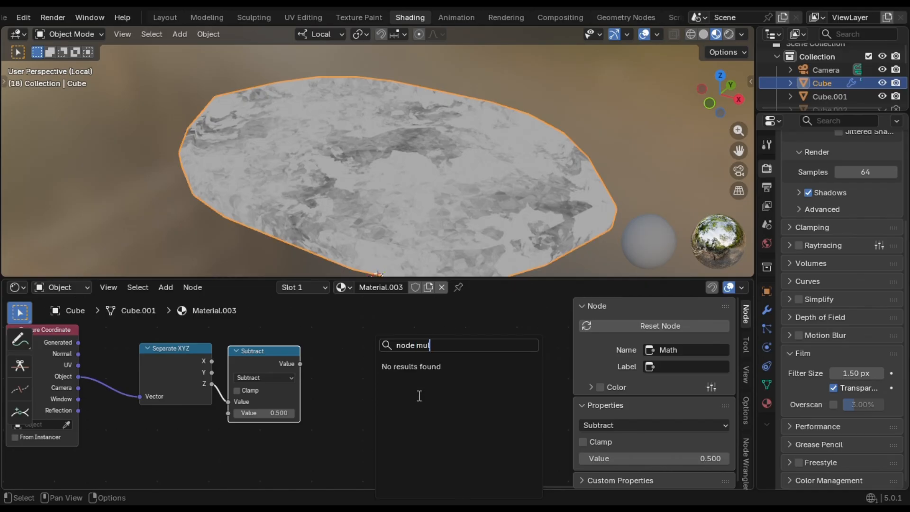
{"action": "type", "text": "t"}
{"action": "key", "text": "BackSpace"}
{"action": "key", "text": "BackSpace"}
{"action": "key", "text": "BackSpace"}
{"action": "key", "text": "BackSpace"}
{"action": "key", "text": "BackSpace"}
{"action": "key", "text": "BackSpace"}
{"action": "key", "text": "BackSpace"}
{"action": "key", "text": "BackSpace"}
{"action": "key", "text": "BackSpace"}
{"action": "type", "text": "mul"}
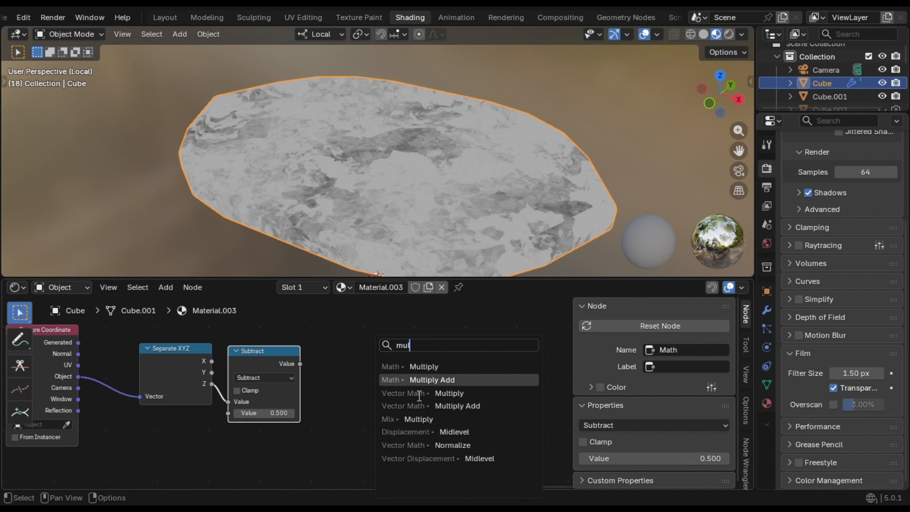
{"action": "key", "text": "Up"}
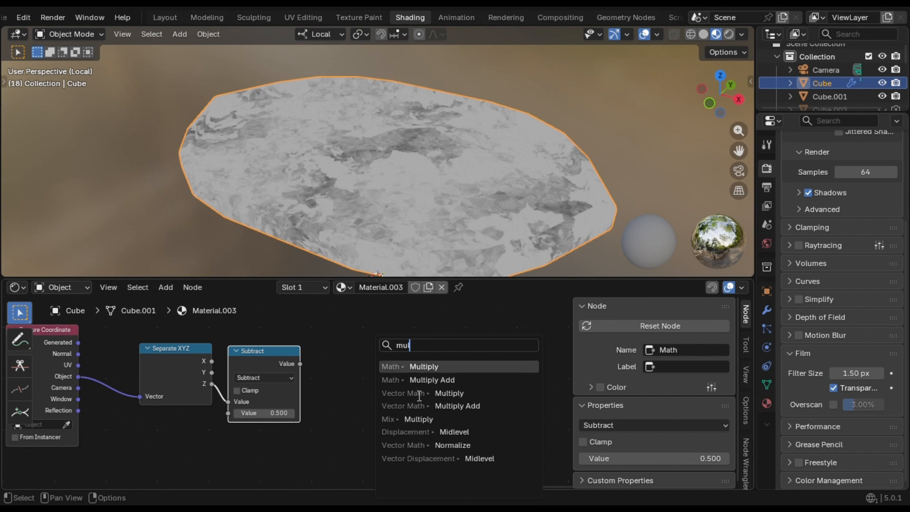
{"action": "key", "text": "Return"}
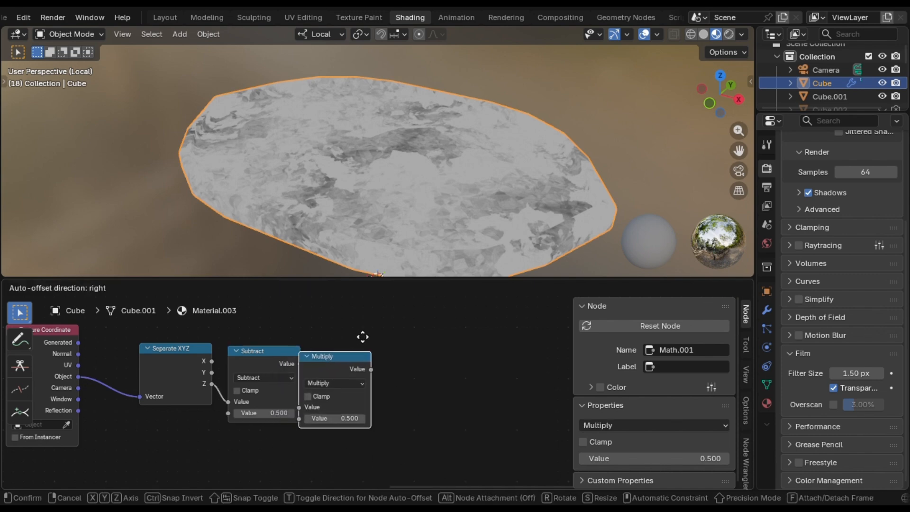
{"action": "left_click", "coordinate": [371, 342]}
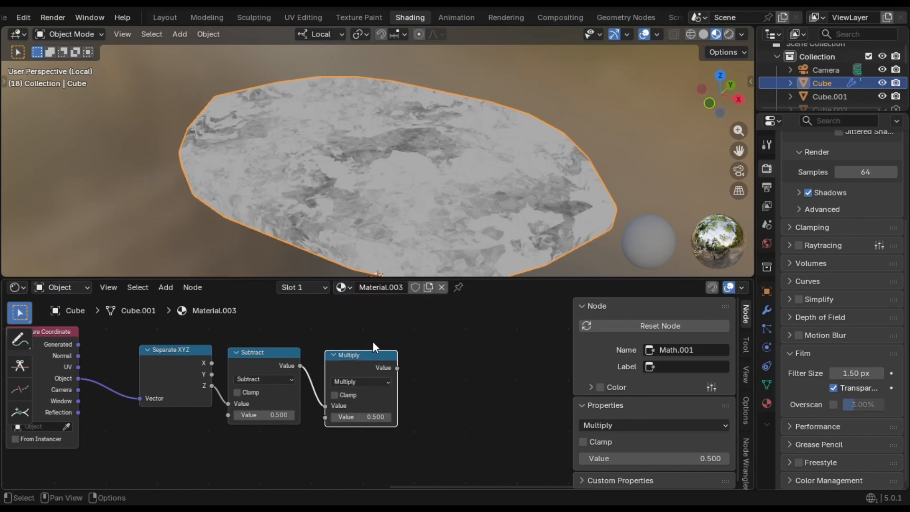
Add a Color Ramp node fed by the Value output of the Multiply node
{"action": "scroll", "coordinate": [422, 188], "scroll_direction": "down", "scroll_amount": 1}
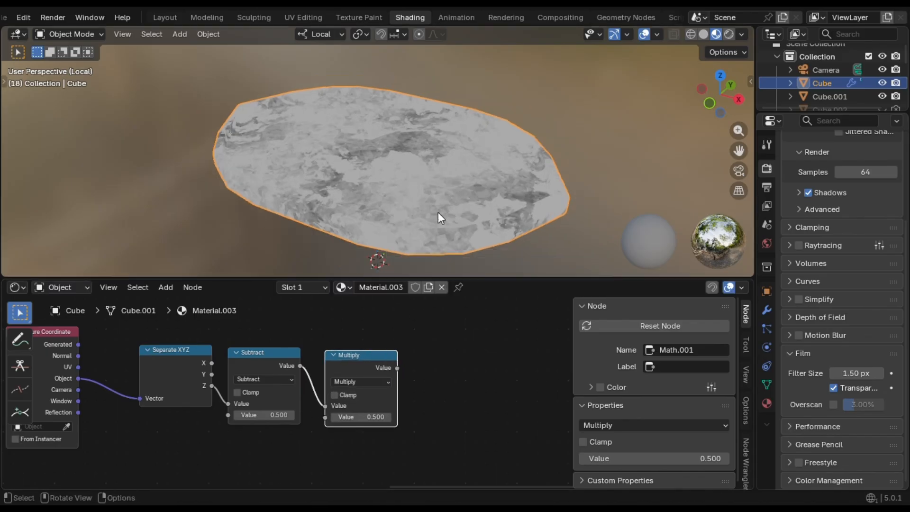
{"action": "middle_click_drag", "start_coordinate": [439, 211], "coordinate": [411, 137]}
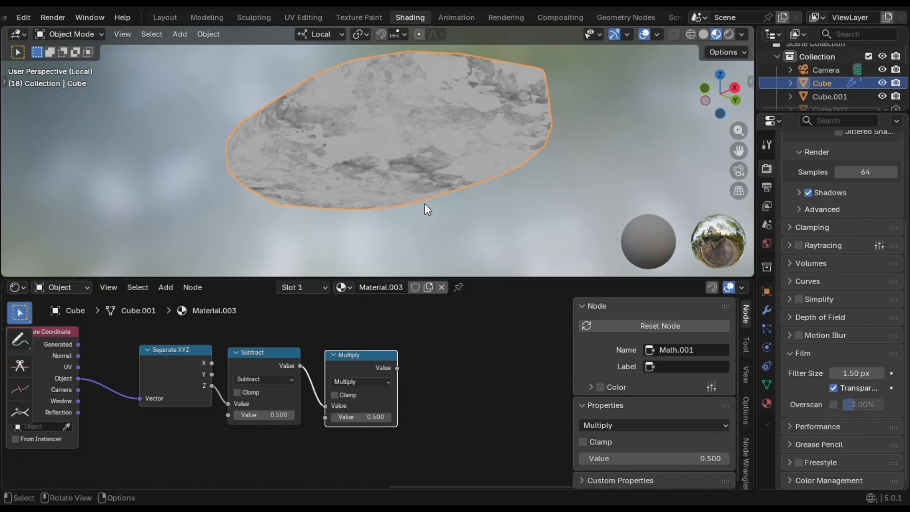
{"action": "scroll", "coordinate": [394, 363], "scroll_direction": "down", "scroll_amount": 5}
{"action": "middle_click_drag", "start_coordinate": [394, 364], "coordinate": [390, 397]}
{"action": "scroll", "coordinate": [389, 397], "scroll_direction": "up", "scroll_amount": 6}
{"action": "left_click_drag", "start_coordinate": [396, 419], "coordinate": [471, 362]}
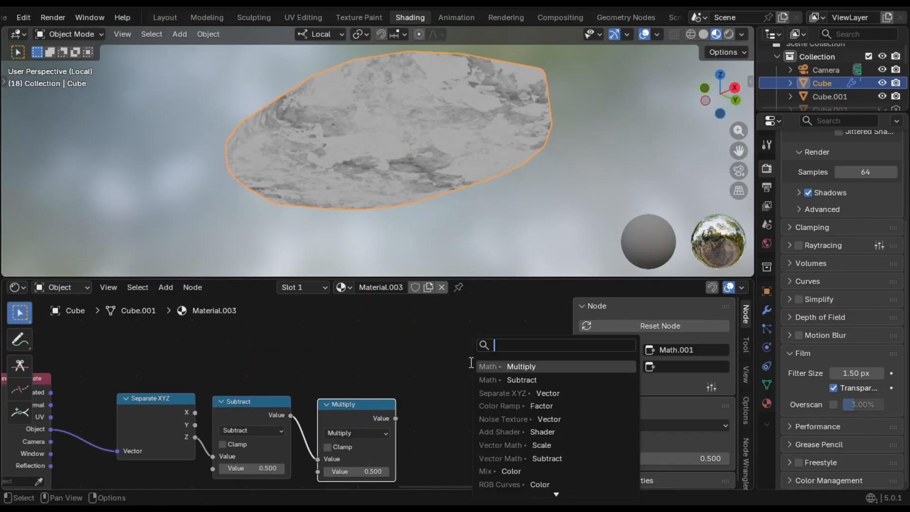
{"action": "type", "text": "ramp"}
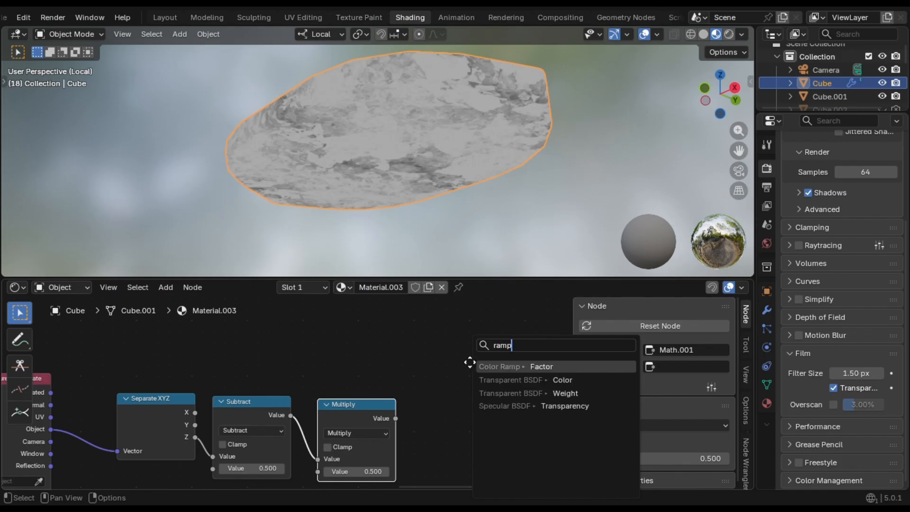
{"action": "key", "text": "Return"}
{"action": "left_click", "coordinate": [420, 381]}
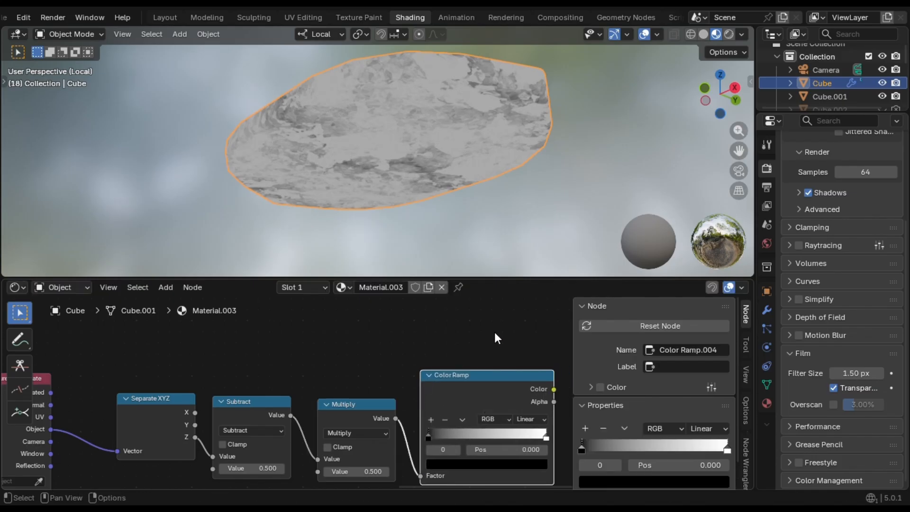
Duplicate the final Mix node of the upper branch and insert the copy on its outgoing Result link
{"action": "scroll", "coordinate": [496, 338], "scroll_direction": "down", "scroll_amount": 2}
{"action": "scroll", "coordinate": [508, 389], "scroll_direction": "down", "scroll_amount": 2}
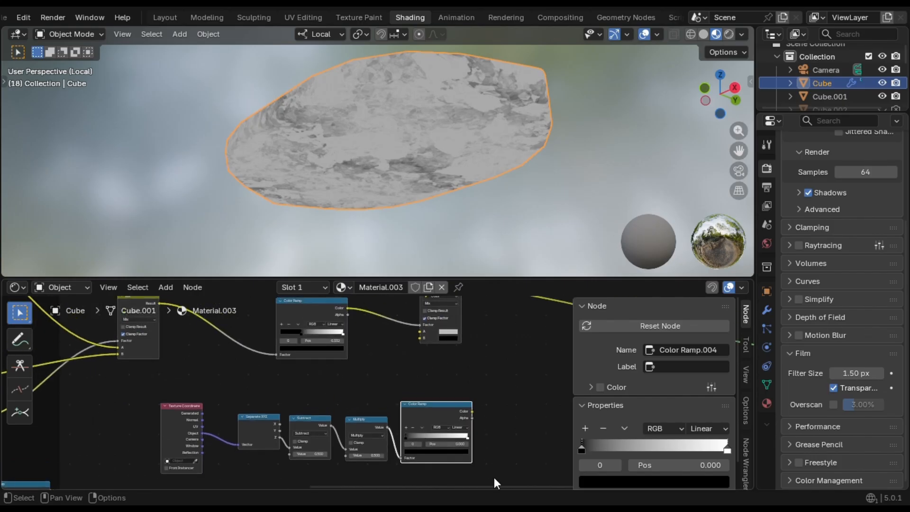
{"action": "scroll", "coordinate": [545, 398], "scroll_direction": "up", "scroll_amount": 2}
{"action": "middle_click_drag", "start_coordinate": [471, 361], "coordinate": [385, 412]}
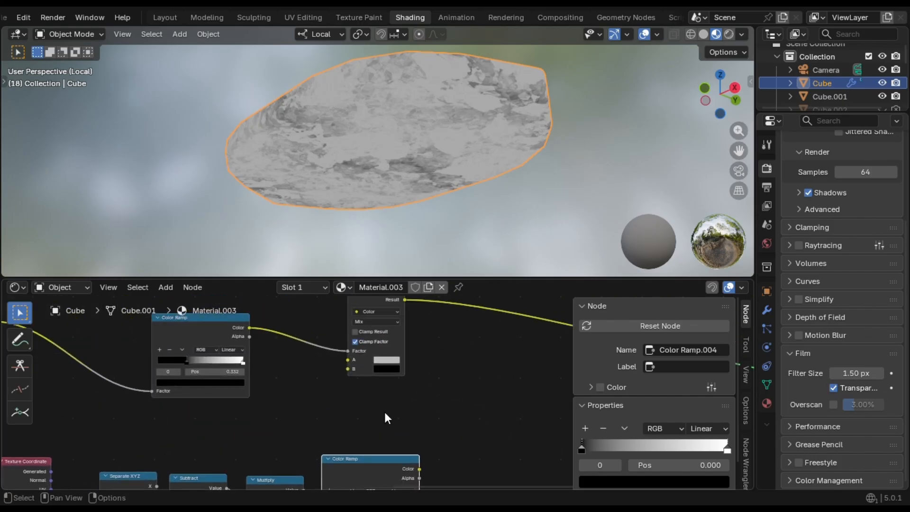
{"action": "middle_click_drag", "start_coordinate": [402, 382], "coordinate": [290, 450]}
{"action": "scroll", "coordinate": [379, 368], "scroll_direction": "down", "scroll_amount": 5}
{"action": "middle_click_drag", "start_coordinate": [370, 372], "coordinate": [331, 344]}
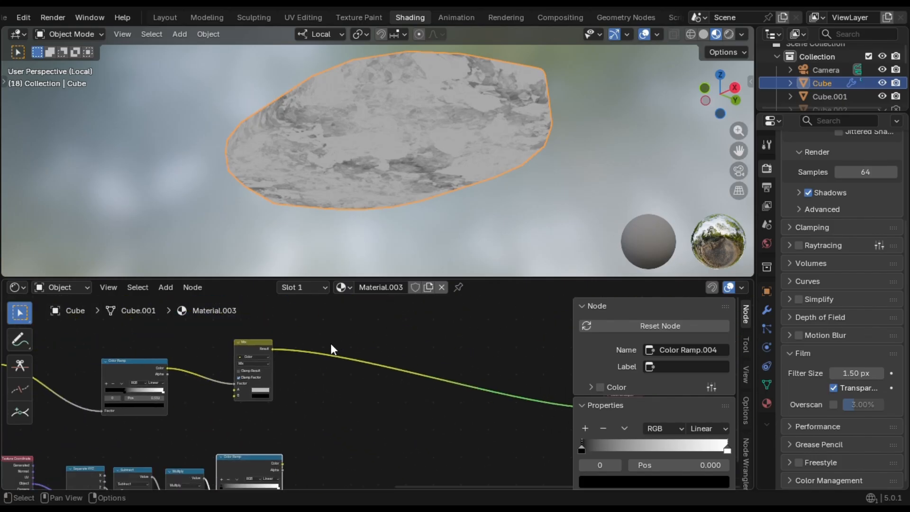
{"action": "left_click", "coordinate": [255, 350]}
{"action": "key", "text": "shift+d"}
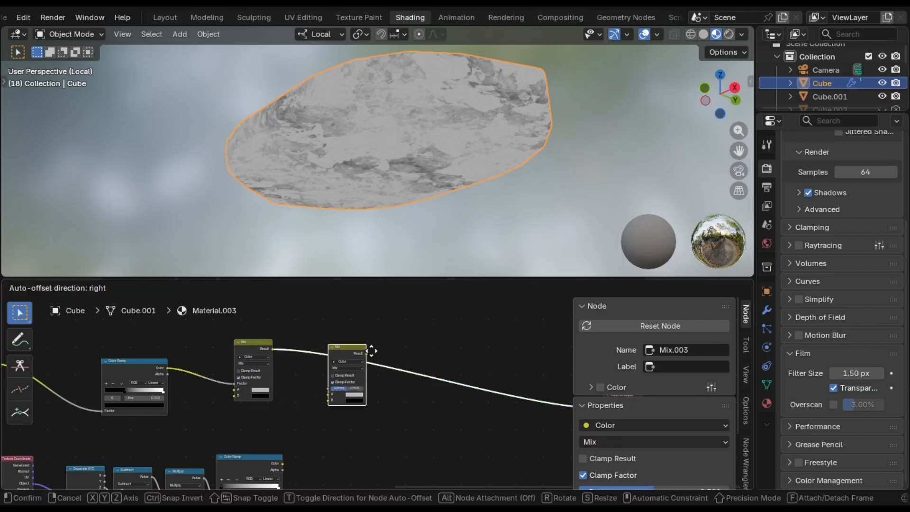
{"action": "left_click", "coordinate": [405, 342]}
Connect the Color output of the new coordinate branch's Color Ramp to input B of the duplicated Mix node
{"action": "scroll", "coordinate": [398, 352], "scroll_direction": "up", "scroll_amount": 2}
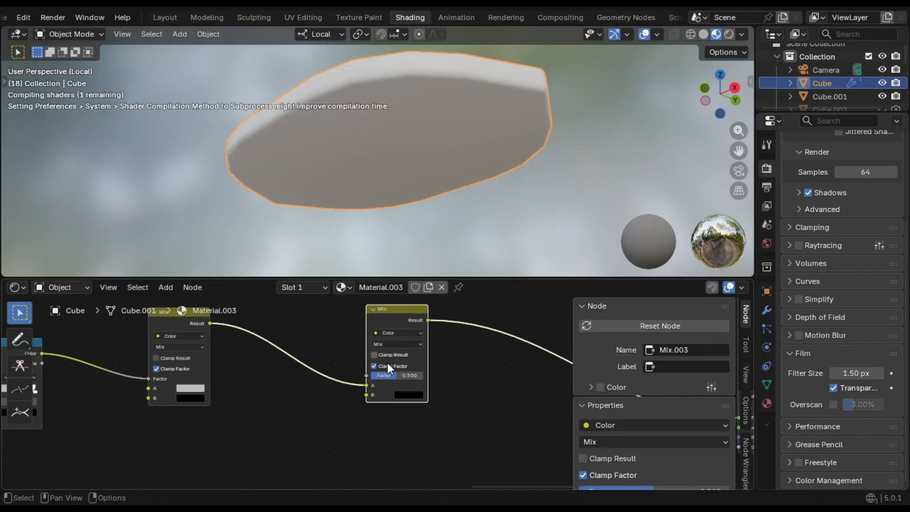
{"action": "scroll", "coordinate": [388, 363], "scroll_direction": "down", "scroll_amount": 3}
{"action": "middle_click_drag", "start_coordinate": [387, 363], "coordinate": [417, 322]}
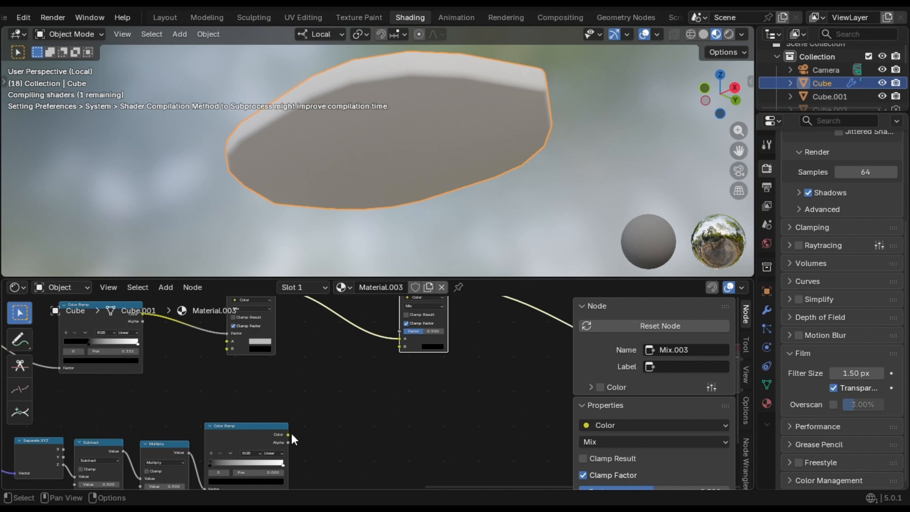
{"action": "left_click_drag", "start_coordinate": [289, 435], "coordinate": [407, 333]}
Set the blending mode of the duplicated Mix node to Darken
{"action": "scroll", "coordinate": [378, 419], "scroll_direction": "up", "scroll_amount": 2}
{"action": "middle_click_drag", "start_coordinate": [378, 419], "coordinate": [365, 432]}
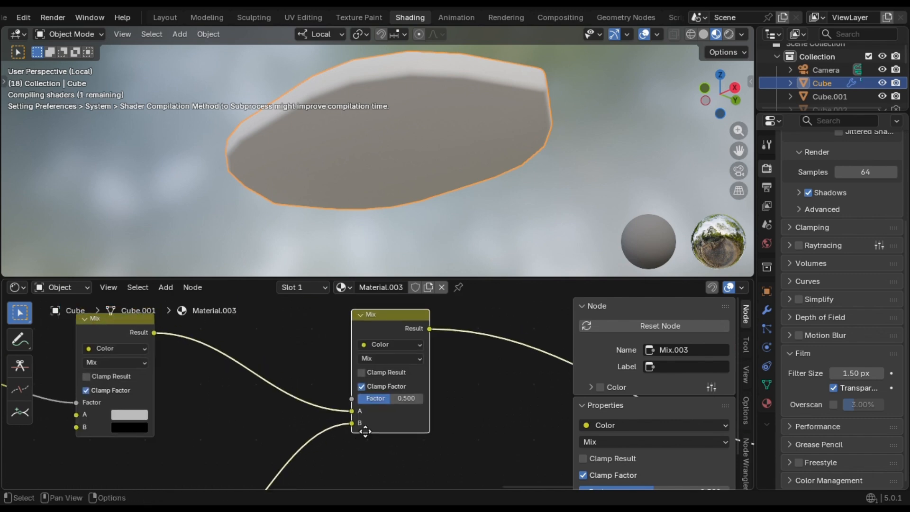
{"action": "left_click", "coordinate": [395, 347]}
{"action": "left_click", "coordinate": [376, 334]}
{"action": "left_click", "coordinate": [377, 359]}
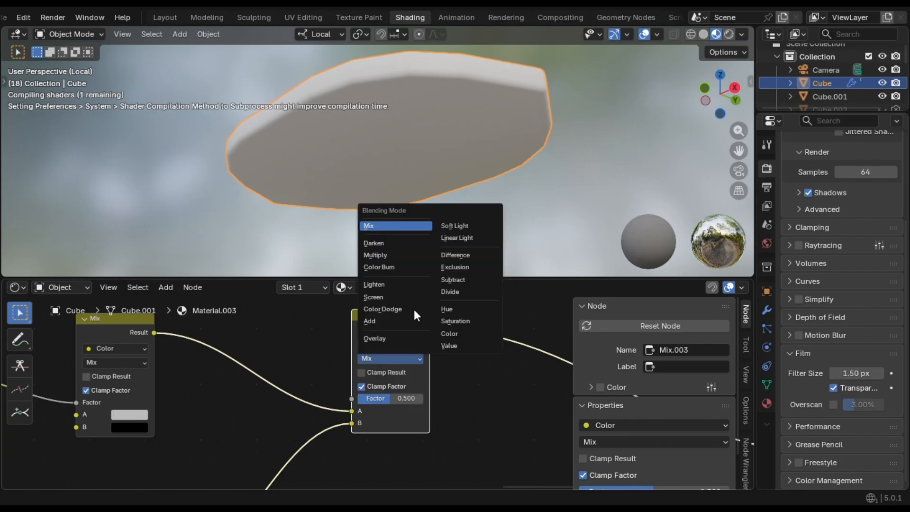
{"action": "left_click", "coordinate": [404, 242]}
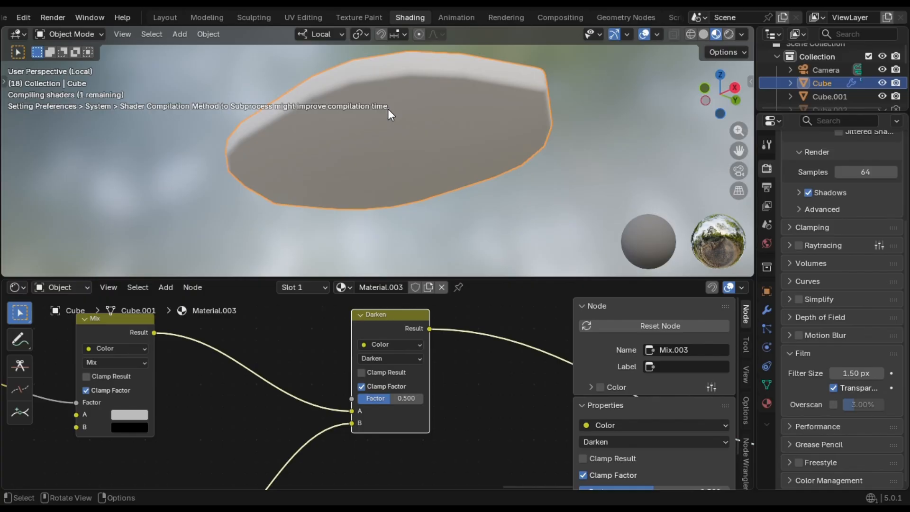
Set the interpolation of the height mask's Color Ramp to Constant
{"action": "middle_click_drag", "start_coordinate": [388, 109], "coordinate": [385, 264]}
{"action": "scroll", "coordinate": [247, 395], "scroll_direction": "down", "scroll_amount": 3}
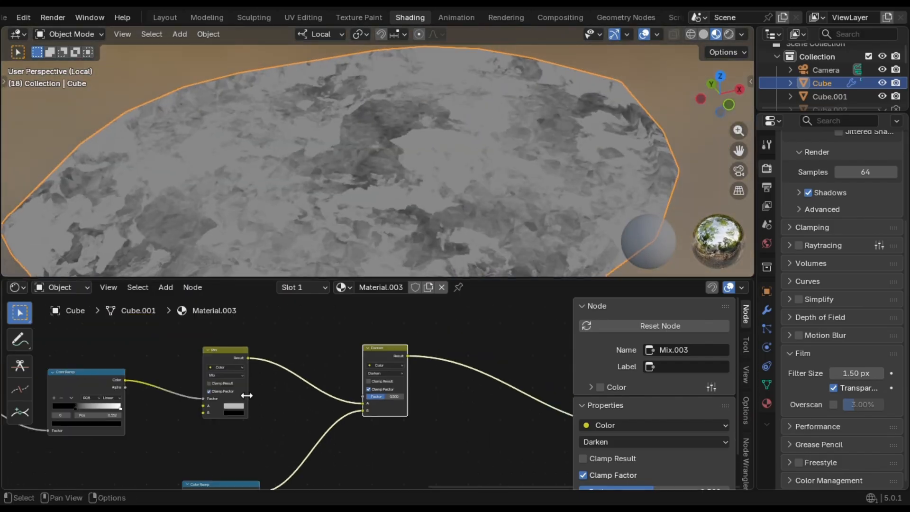
{"action": "middle_click_drag", "start_coordinate": [339, 324], "coordinate": [401, 462]}
{"action": "scroll", "coordinate": [407, 352], "scroll_direction": "up", "scroll_amount": 5}
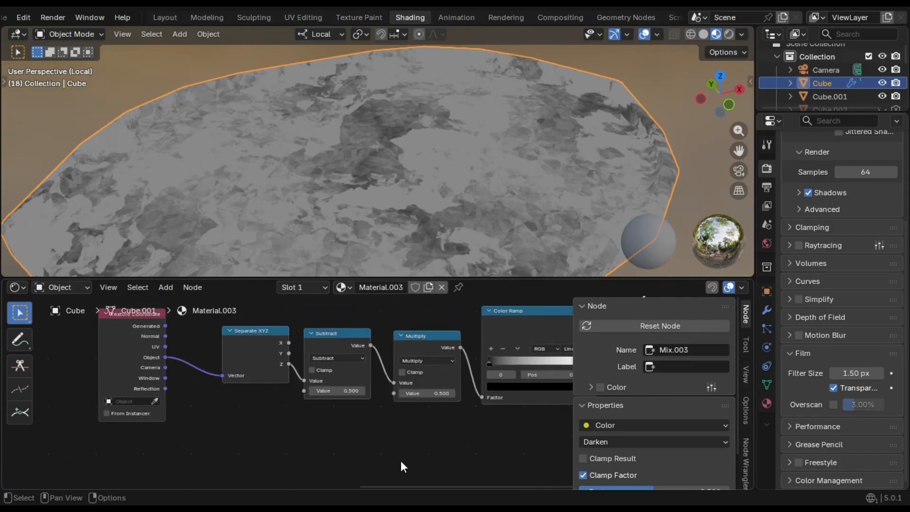
{"action": "scroll", "coordinate": [378, 393], "scroll_direction": "up", "scroll_amount": 6}
{"action": "middle_click_drag", "start_coordinate": [386, 235], "coordinate": [356, 167]}
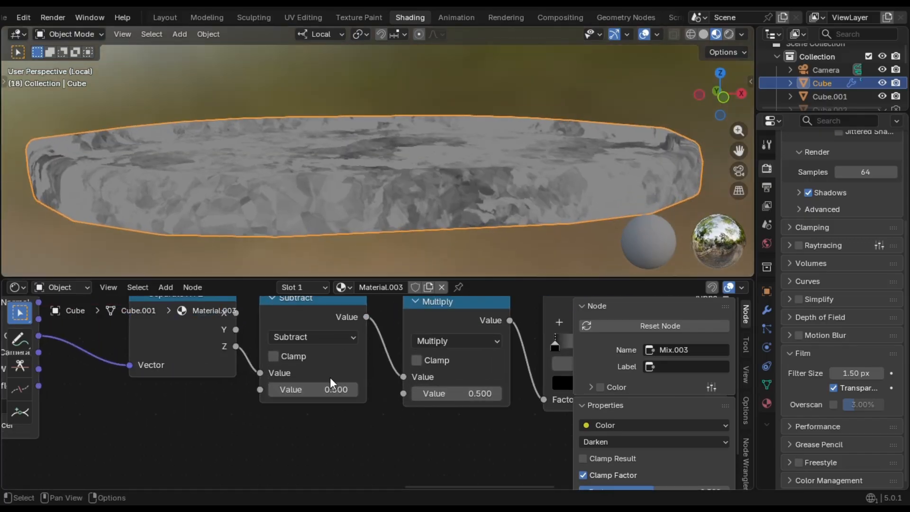
{"action": "mouse_move", "coordinate": [331, 387]}
{"action": "left_mouse_down"}
{"action": "mouse_move", "coordinate": [289, 389]}
{"action": "mouse_move", "coordinate": [334, 389]}
{"action": "left_mouse_up"}
{"action": "middle_click_drag", "start_coordinate": [502, 373], "coordinate": [287, 405]}
{"action": "left_click", "coordinate": [488, 357]}
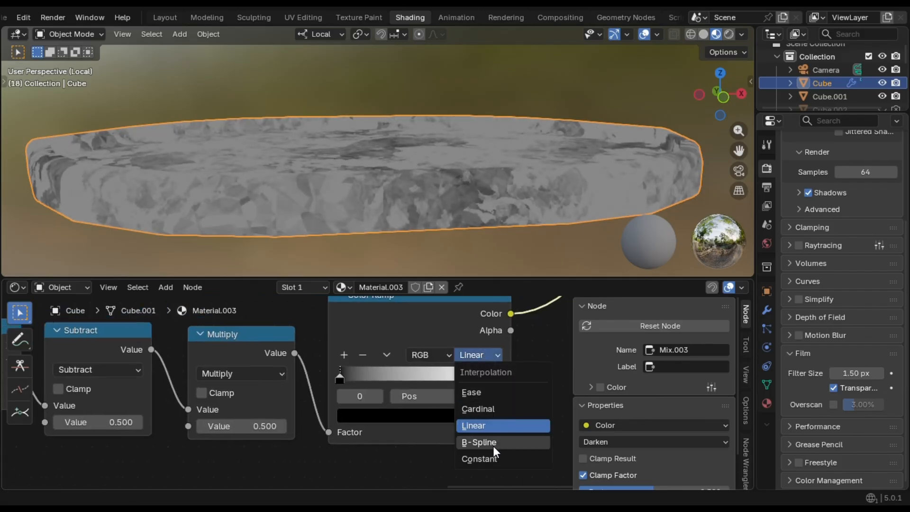
{"action": "left_click", "coordinate": [486, 458]}
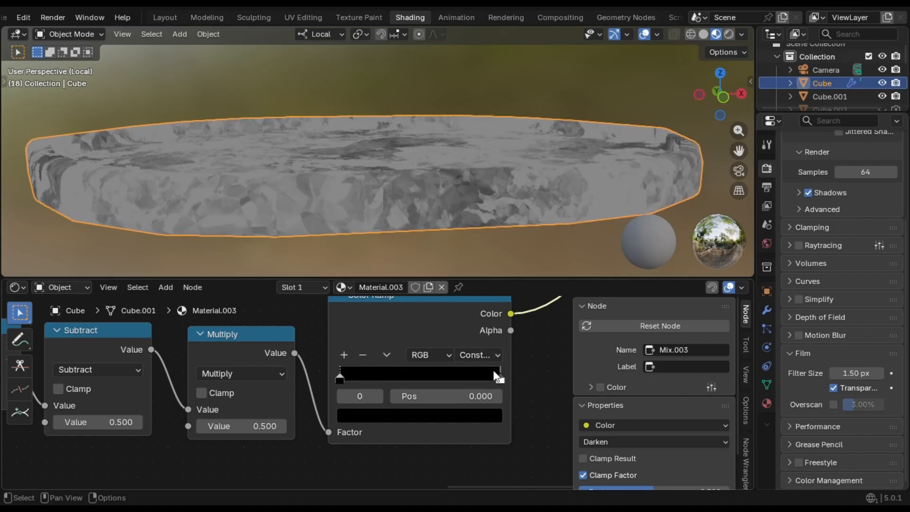
Move the white stop of the height mask's Color Ramp to position 0.405
{"action": "left_click", "coordinate": [498, 377]}
{"action": "left_click_drag", "start_coordinate": [438, 383], "coordinate": [399, 374]}
{"action": "scroll", "coordinate": [216, 408], "scroll_direction": "down", "scroll_amount": 1}
{"action": "middle_click_drag", "start_coordinate": [217, 408], "coordinate": [283, 383]}
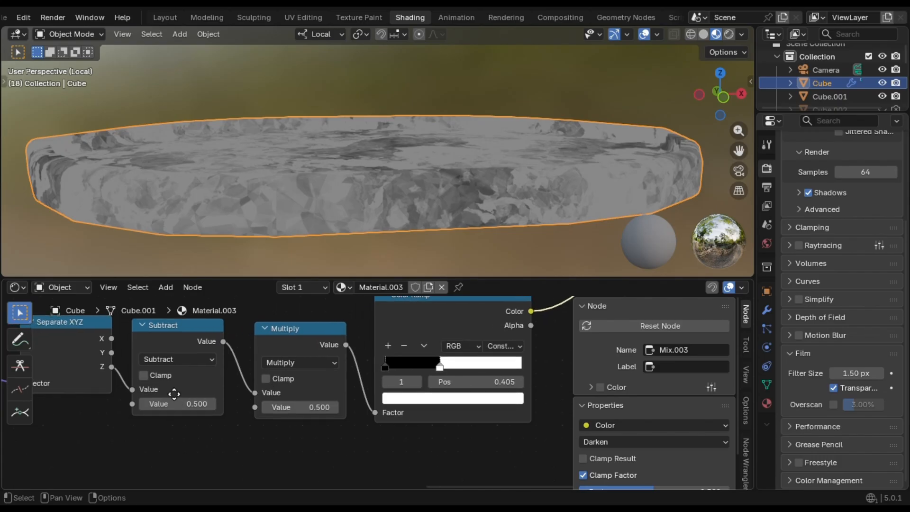
Lower the Subtract node's value to -1.200 in the height mask branch
{"action": "middle_click_drag", "start_coordinate": [174, 394], "coordinate": [258, 403]}
{"action": "scroll", "coordinate": [248, 403], "scroll_direction": "down", "scroll_amount": 1}
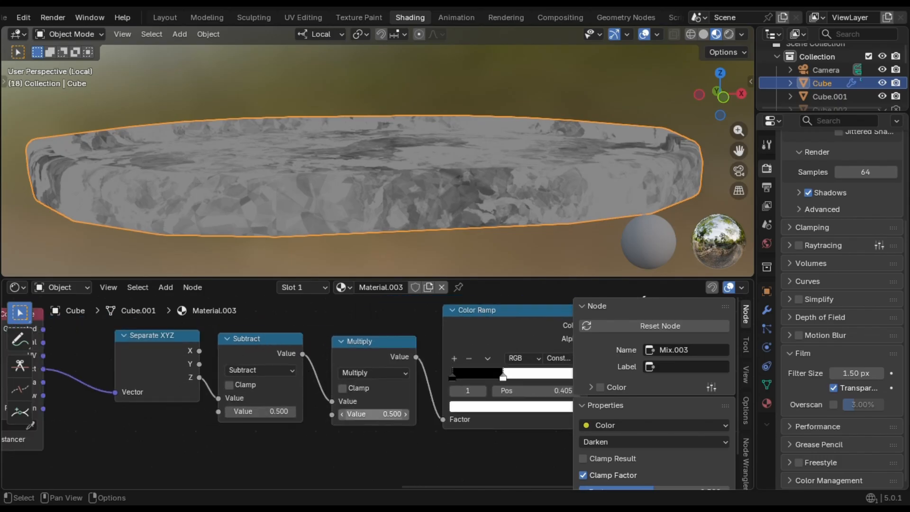
{"action": "left_click_drag", "start_coordinate": [390, 414], "coordinate": [366, 414]}
{"action": "right_click", "coordinate": [389, 414]}
{"action": "left_click_drag", "start_coordinate": [281, 412], "coordinate": [200, 411]}
{"action": "middle_click_drag", "start_coordinate": [259, 423], "coordinate": [119, 469]}
{"action": "scroll", "coordinate": [351, 393], "scroll_direction": "down", "scroll_amount": 6}
{"action": "middle_click_drag", "start_coordinate": [343, 395], "coordinate": [297, 435]}
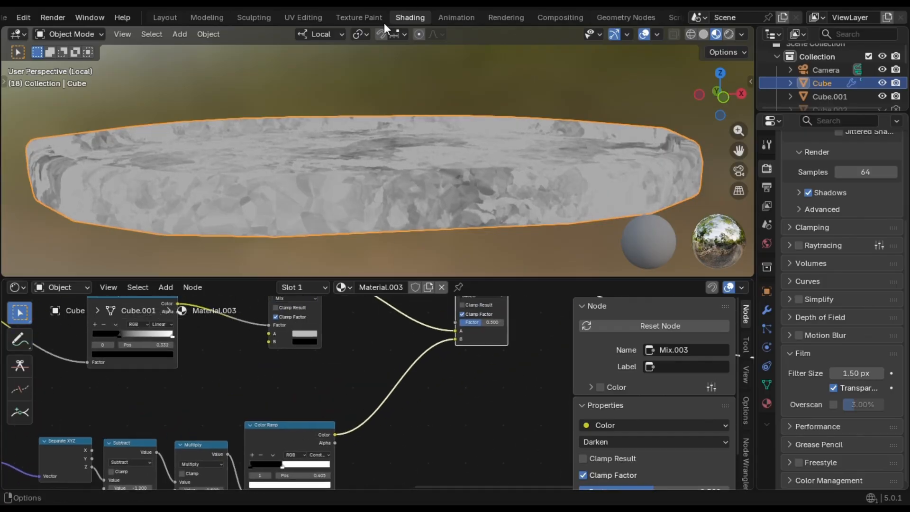
Raise the Subtract node's value to -0.200 in the height mask branch
{"action": "scroll", "coordinate": [304, 356], "scroll_direction": "down", "scroll_amount": 1}
{"action": "middle_click_drag", "start_coordinate": [303, 356], "coordinate": [453, 267]}
{"action": "scroll", "coordinate": [320, 389], "scroll_direction": "up", "scroll_amount": 3}
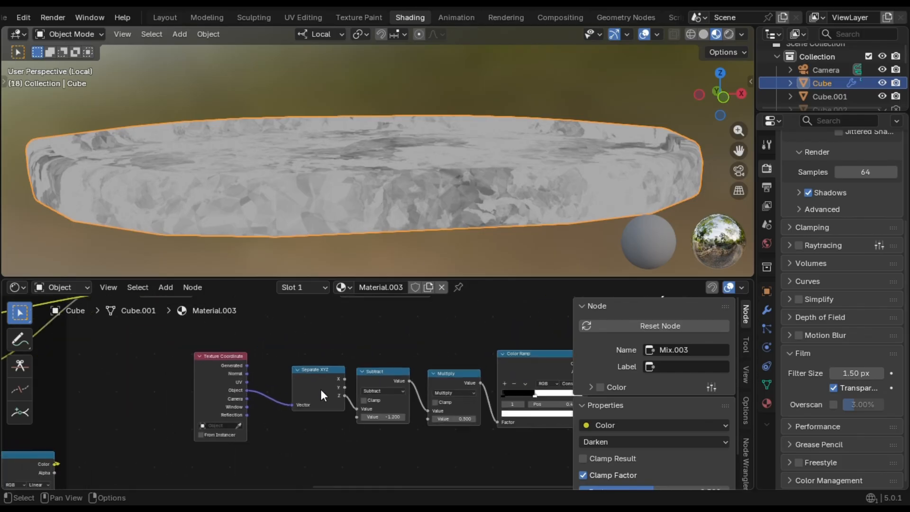
{"action": "mouse_move", "coordinate": [389, 438]}
{"action": "left_mouse_down"}
{"action": "mouse_move", "coordinate": [453, 438]}
{"action": "mouse_move", "coordinate": [368, 438]}
{"action": "mouse_move", "coordinate": [417, 438]}
{"action": "left_mouse_up"}
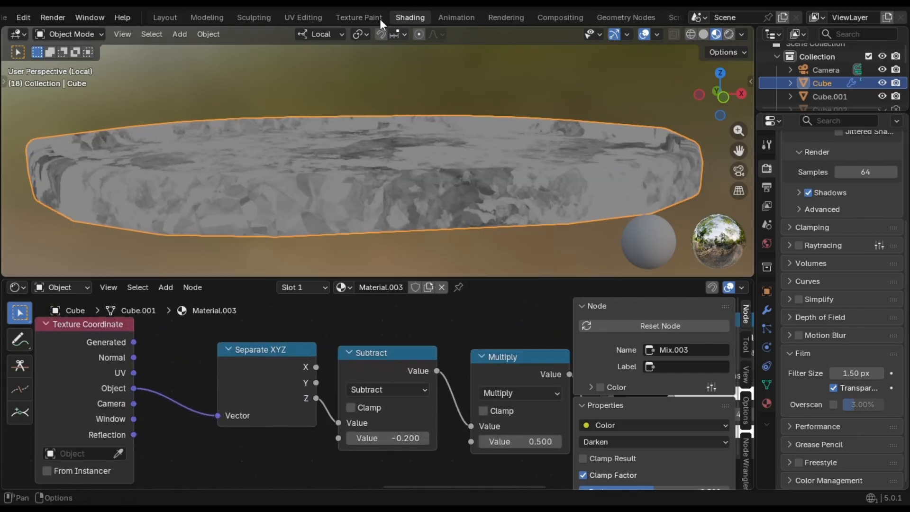
Rearrange the stops of the height mask's Color Ramp, placing black at the start and white at position 0.827
{"action": "scroll", "coordinate": [513, 394], "scroll_direction": "down", "scroll_amount": 5}
{"action": "middle_click_drag", "start_coordinate": [472, 395], "coordinate": [252, 399]}
{"action": "scroll", "coordinate": [253, 398], "scroll_direction": "up", "scroll_amount": 5}
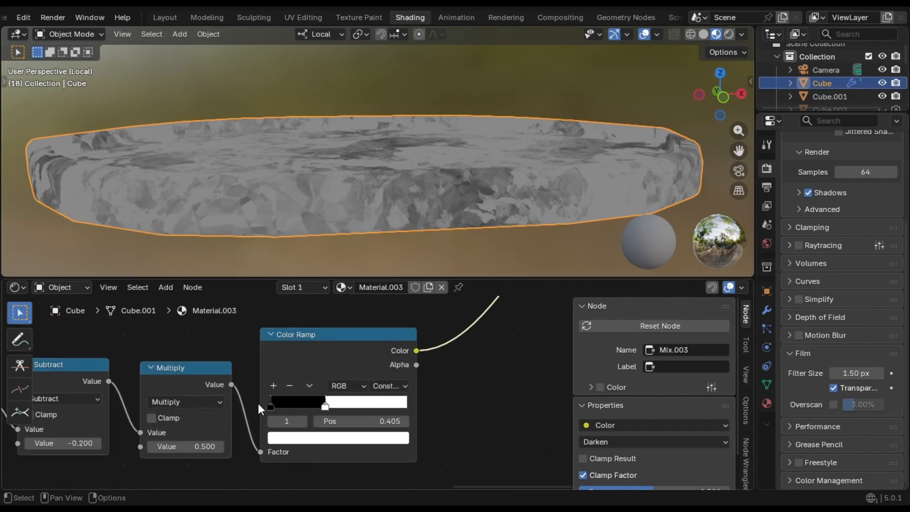
{"action": "left_click_drag", "start_coordinate": [265, 403], "coordinate": [496, 405]}
{"action": "left_click", "coordinate": [311, 405]}
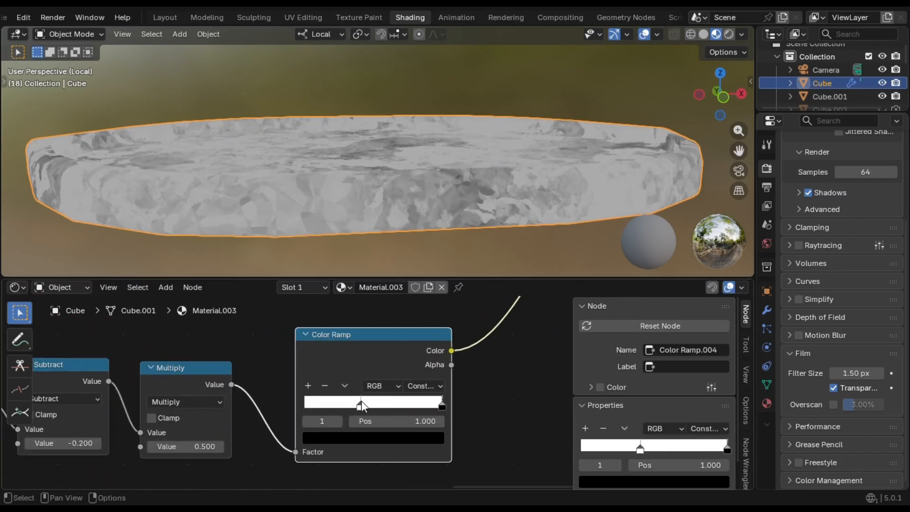
{"action": "mouse_move", "coordinate": [361, 402]}
{"action": "left_mouse_down"}
{"action": "mouse_move", "coordinate": [425, 409]}
{"action": "mouse_move", "coordinate": [305, 406]}
{"action": "mouse_move", "coordinate": [418, 406]}
{"action": "left_mouse_up"}
Raise the Factor of the Darken mix node to 1.000
{"action": "middle_click_drag", "start_coordinate": [459, 382], "coordinate": [440, 386]}
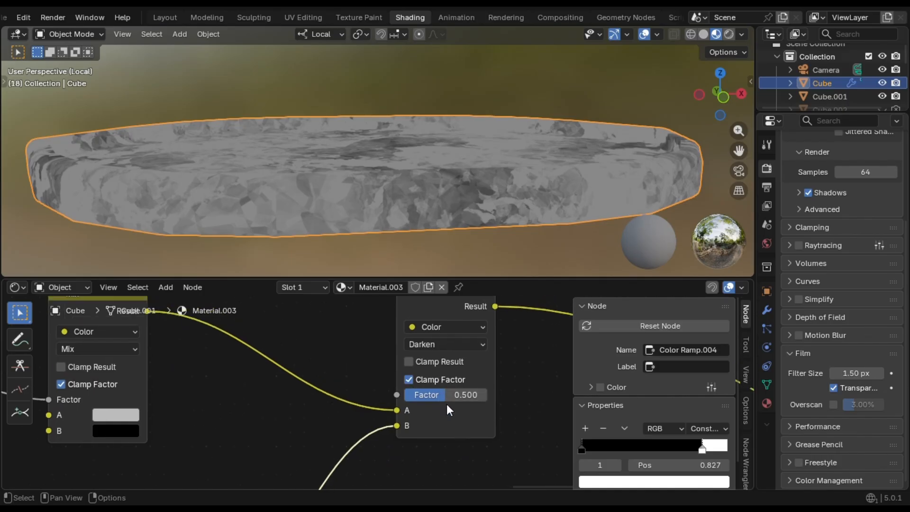
{"action": "left_click_drag", "start_coordinate": [440, 392], "coordinate": [484, 392]}
Move the mask Color Ramp's white stop to 0.695 and set the Subtract value to -1.400
{"action": "middle_click_drag", "start_coordinate": [266, 420], "coordinate": [485, 410]}
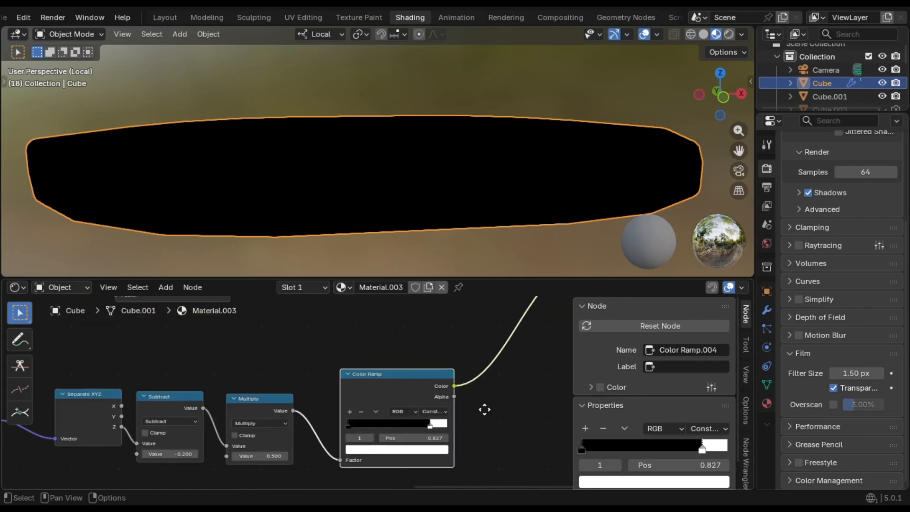
{"action": "scroll", "coordinate": [460, 375], "scroll_direction": "up", "scroll_amount": 2}
{"action": "left_click_drag", "start_coordinate": [510, 361], "coordinate": [489, 368]}
{"action": "middle_click_drag", "start_coordinate": [174, 424], "coordinate": [275, 431]}
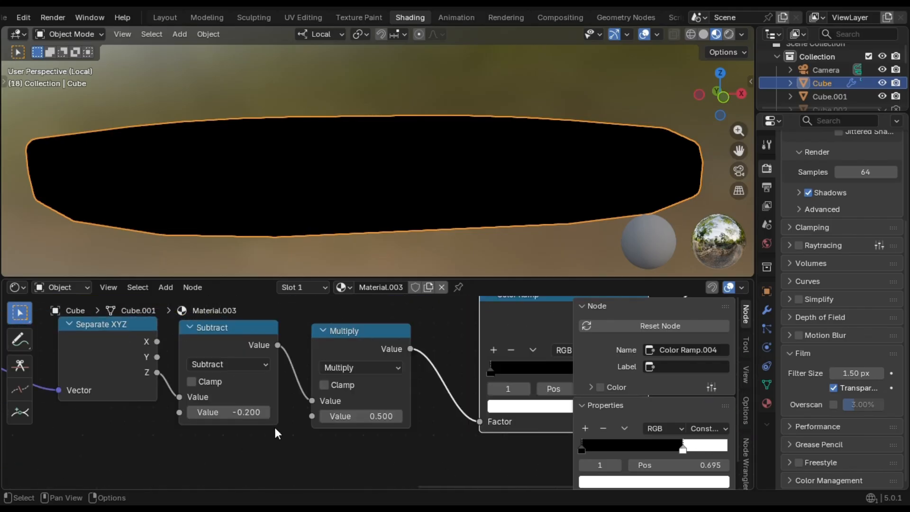
{"action": "mouse_move", "coordinate": [248, 412]}
{"action": "left_mouse_down"}
{"action": "mouse_move", "coordinate": [213, 412]}
{"action": "mouse_move", "coordinate": [240, 411]}
{"action": "left_mouse_up"}
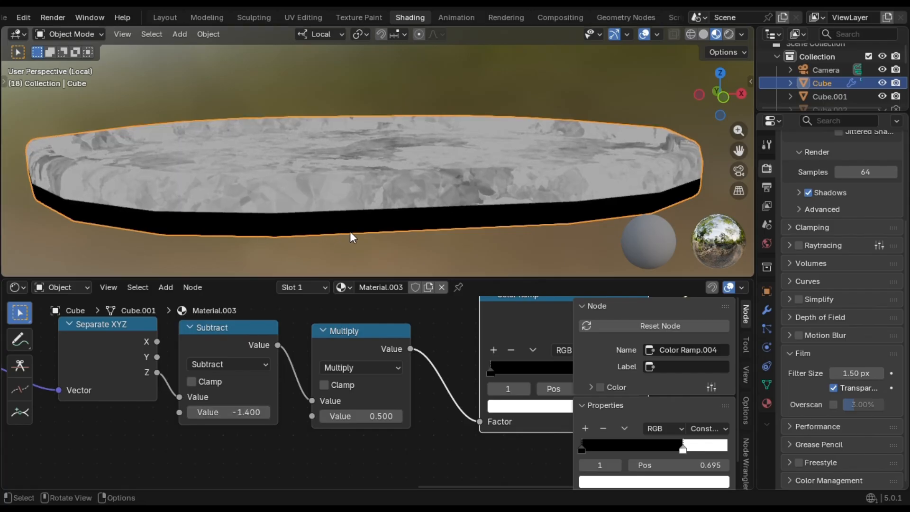
Set the interpolation of the height mask's Color Ramp to Ease
{"action": "scroll", "coordinate": [531, 453], "scroll_direction": "down", "scroll_amount": 2}
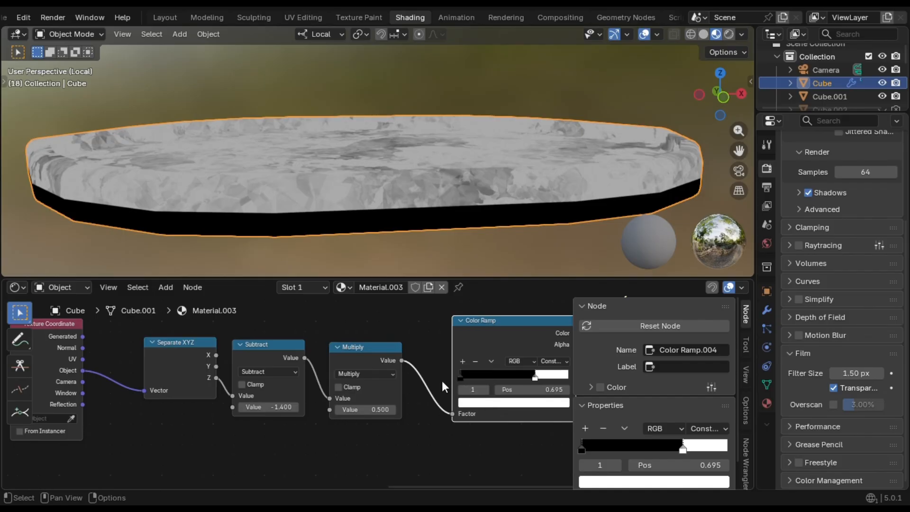
{"action": "scroll", "coordinate": [462, 363], "scroll_direction": "down", "scroll_amount": 1}
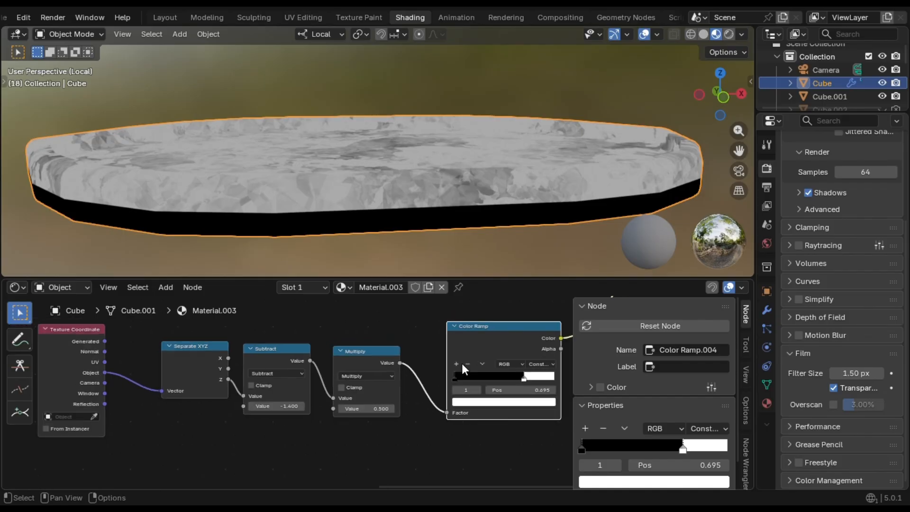
{"action": "middle_click_drag", "start_coordinate": [461, 363], "coordinate": [169, 346]}
{"action": "middle_click_drag", "start_coordinate": [373, 451], "coordinate": [420, 303]}
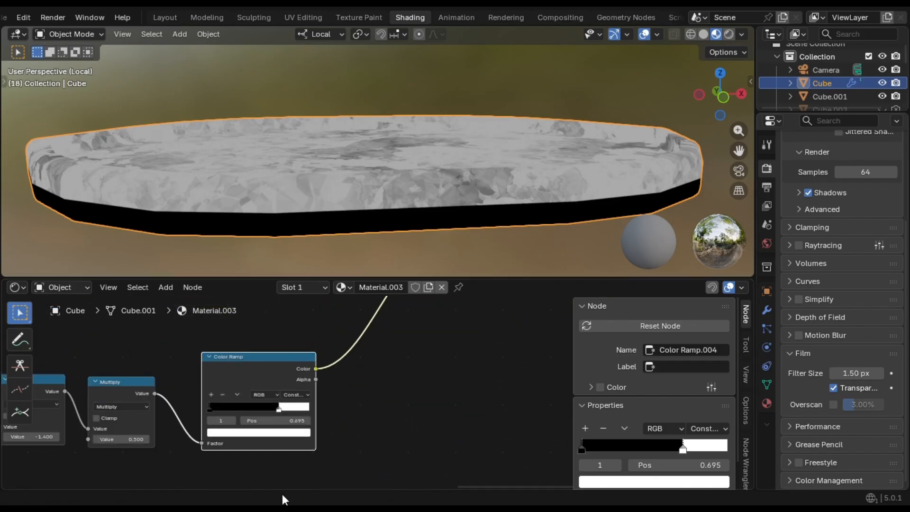
{"action": "left_click", "coordinate": [294, 394]}
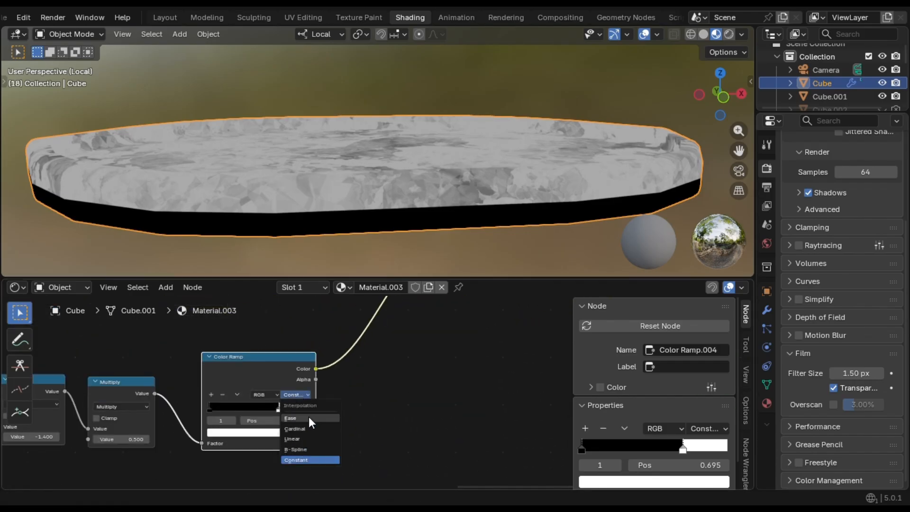
{"action": "left_click", "coordinate": [309, 418]}
Reduce the Factor of the Darken mix node to 0.517
{"action": "mouse_move", "coordinate": [422, 323]}
{"action": "middle_mouse_down"}
{"action": "mouse_move", "coordinate": [405, 412]}
{"action": "mouse_move", "coordinate": [322, 297]}
{"action": "middle_mouse_up"}
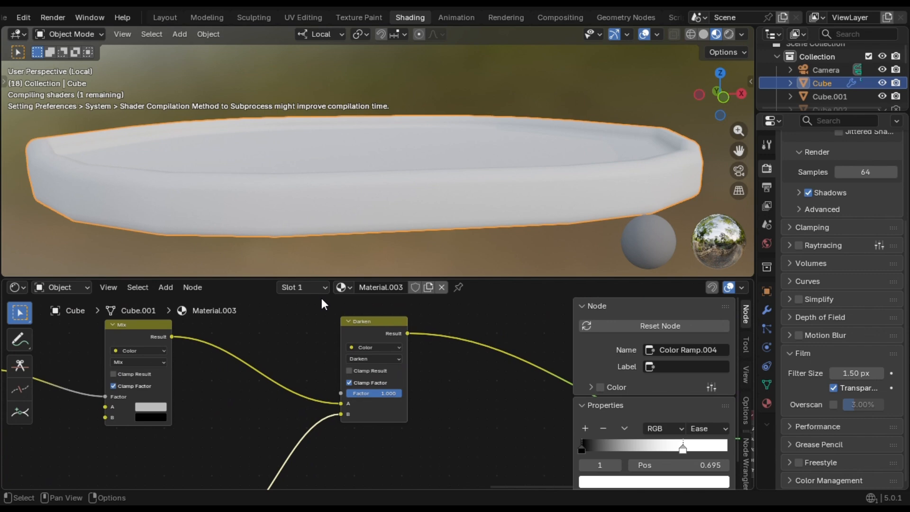
{"action": "scroll", "coordinate": [420, 377], "scroll_direction": "up", "scroll_amount": 2}
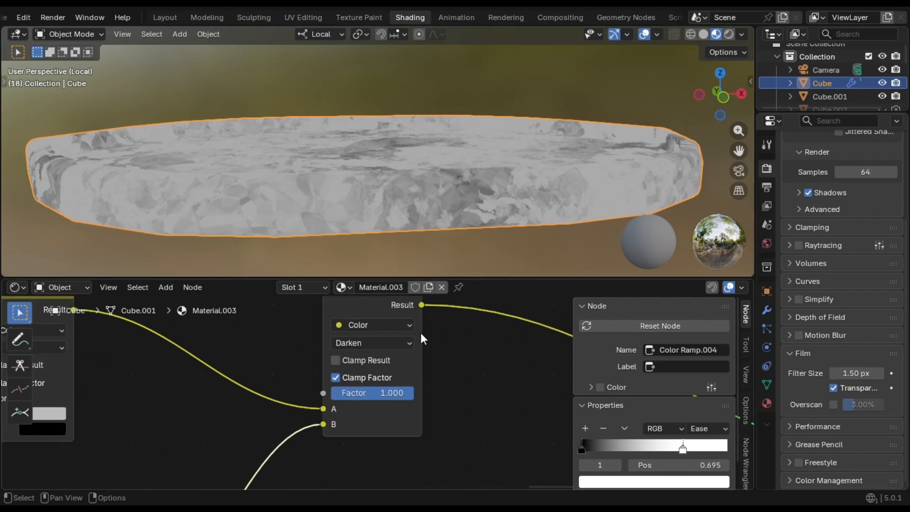
{"action": "mouse_move", "coordinate": [389, 393]}
{"action": "left_mouse_down"}
{"action": "mouse_move", "coordinate": [334, 393]}
{"action": "mouse_move", "coordinate": [393, 393]}
{"action": "left_mouse_up"}
Tighten the mask Color Ramp's gradient, with the black stop at about 0.67 and the white stop at 0.741
{"action": "scroll", "coordinate": [370, 395], "scroll_direction": "down", "scroll_amount": 1}
{"action": "middle_click_drag", "start_coordinate": [369, 395], "coordinate": [621, 375]}
{"action": "scroll", "coordinate": [403, 423], "scroll_direction": "up", "scroll_amount": 2}
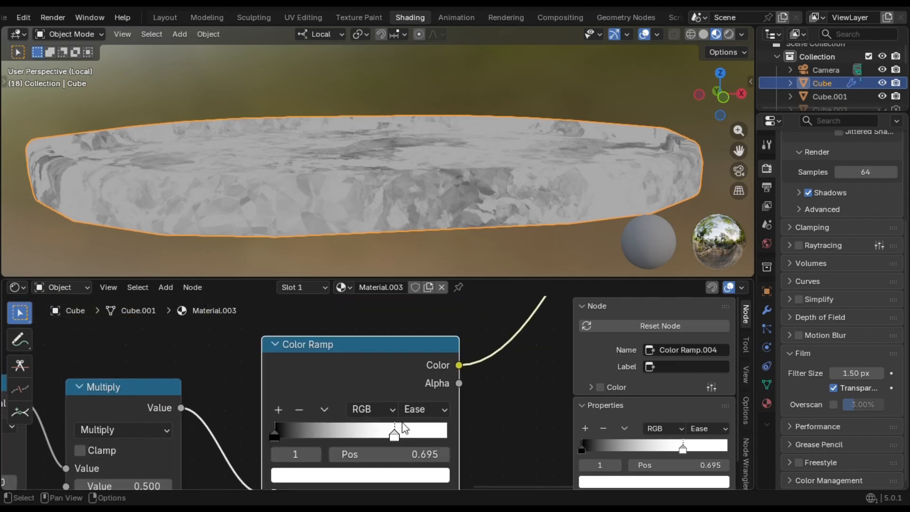
{"action": "scroll", "coordinate": [405, 428], "scroll_direction": "up", "scroll_amount": 1}
{"action": "left_click_drag", "start_coordinate": [269, 437], "coordinate": [405, 441]}
{"action": "middle_click_drag", "start_coordinate": [446, 237], "coordinate": [398, 223]}
Set the Subtract node's value to -1.300 while checking the shading on the object's side
{"action": "scroll", "coordinate": [407, 356], "scroll_direction": "down", "scroll_amount": 3}
{"action": "middle_click_drag", "start_coordinate": [380, 359], "coordinate": [504, 349]}
{"action": "scroll", "coordinate": [341, 426], "scroll_direction": "up", "scroll_amount": 3}
{"action": "mouse_move", "coordinate": [351, 446]}
{"action": "left_mouse_down"}
{"action": "mouse_move", "coordinate": [340, 446]}
{"action": "mouse_move", "coordinate": [353, 446]}
{"action": "left_mouse_up"}
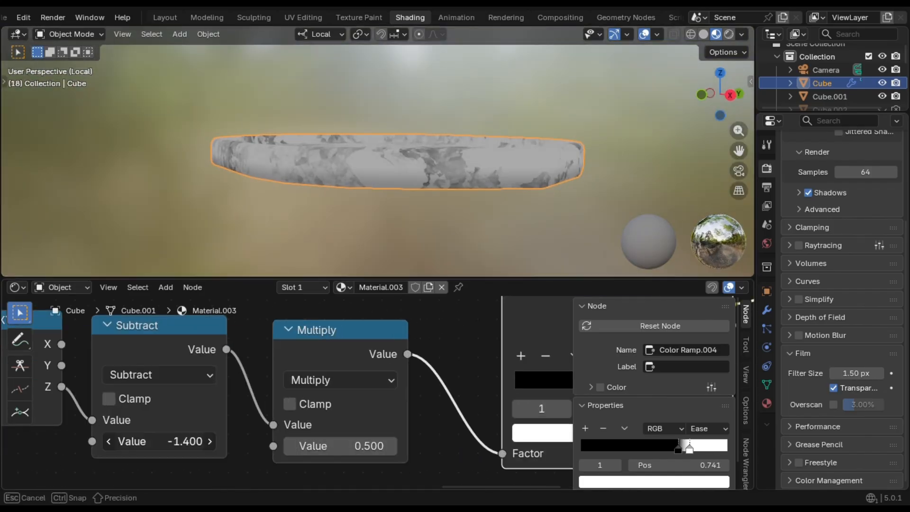
{"action": "mouse_move", "coordinate": [156, 441]}
{"action": "left_mouse_down"}
{"action": "mouse_move", "coordinate": [166, 442]}
{"action": "mouse_move", "coordinate": [151, 442]}
{"action": "left_mouse_up"}
{"action": "left_click", "coordinate": [210, 441]}
{"action": "middle_click_drag", "start_coordinate": [356, 181], "coordinate": [320, 162]}
{"action": "left_click", "coordinate": [210, 442]}
Set the Multiply node's value to 0.600 in the height mask branch
{"action": "mouse_move", "coordinate": [341, 446]}
{"action": "left_mouse_down"}
{"action": "mouse_move", "coordinate": [203, 447]}
{"action": "mouse_move", "coordinate": [340, 447]}
{"action": "left_mouse_up"}
{"action": "left_click", "coordinate": [288, 445]}
{"action": "left_click", "coordinate": [391, 447]}
{"action": "left_click", "coordinate": [391, 447]}
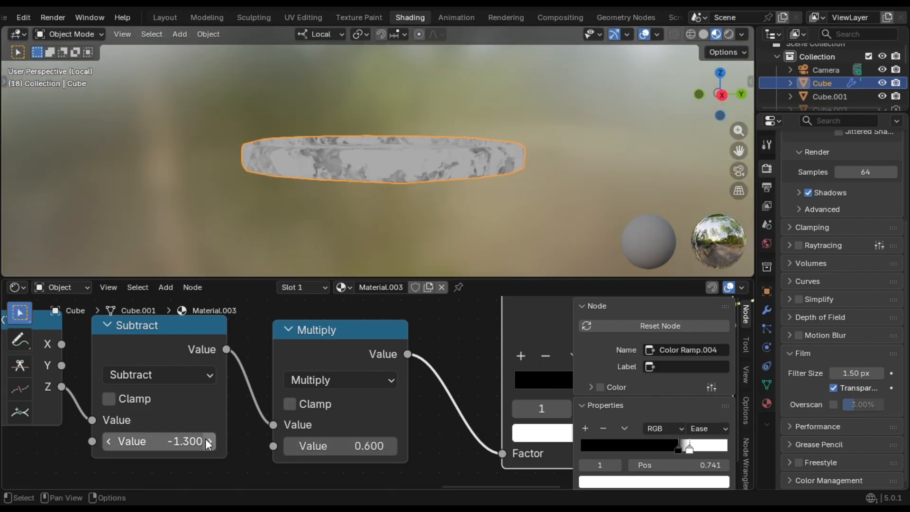
Fine-tune the Subtract node's value around -1.100, checking the dark band along the object's lower edge
{"action": "mouse_move", "coordinate": [190, 441]}
{"action": "left_mouse_down"}
{"action": "mouse_move", "coordinate": [223, 442]}
{"action": "mouse_move", "coordinate": [175, 441]}
{"action": "mouse_move", "coordinate": [204, 442]}
{"action": "left_mouse_up"}
{"action": "left_click", "coordinate": [109, 446]}
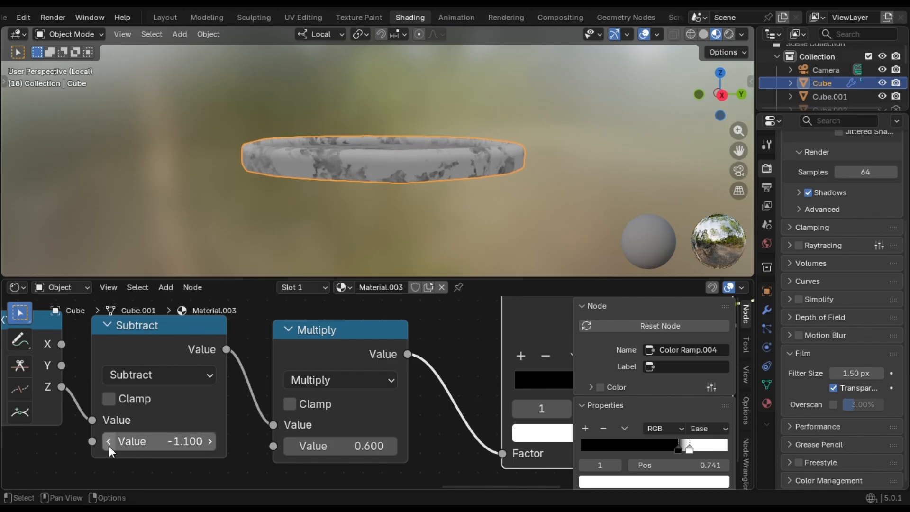
{"action": "left_click", "coordinate": [109, 446]}
{"action": "middle_click_drag", "start_coordinate": [427, 190], "coordinate": [508, 182]}
{"action": "left_click", "coordinate": [212, 442]}
Move the mask Color Ramp's white stop to 0.736 and its black stop to 0.636
{"action": "middle_click_drag", "start_coordinate": [389, 180], "coordinate": [390, 218]}
{"action": "middle_click_drag", "start_coordinate": [390, 400], "coordinate": [201, 400]}
{"action": "left_click_drag", "start_coordinate": [461, 384], "coordinate": [450, 383]}
{"action": "middle_click_drag", "start_coordinate": [455, 221], "coordinate": [446, 185]}
{"action": "scroll", "coordinate": [451, 199], "scroll_direction": "down", "scroll_amount": 2}
{"action": "left_click", "coordinate": [476, 384]}
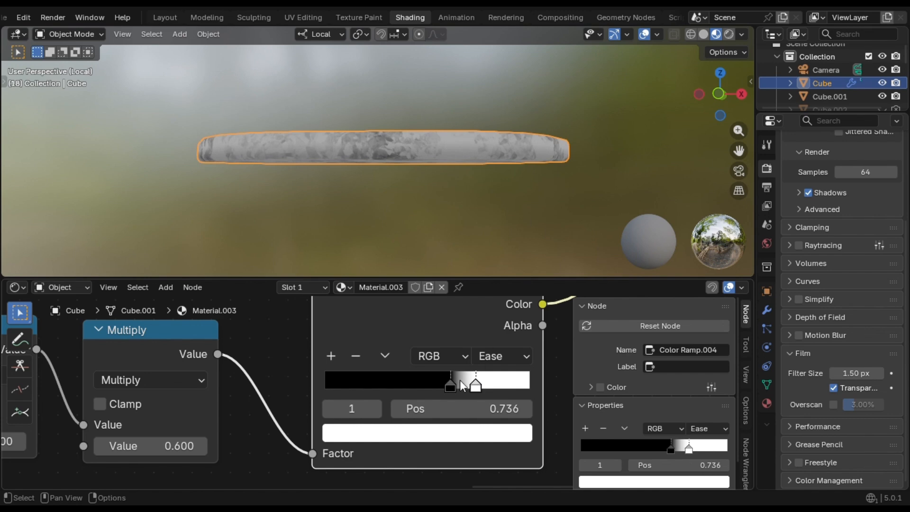
{"action": "left_click_drag", "start_coordinate": [454, 383], "coordinate": [459, 385]}
Lower the Factor of the Darken mix node to 0.367 and check the shading from several angles
{"action": "middle_click_drag", "start_coordinate": [441, 214], "coordinate": [444, 270]}
{"action": "scroll", "coordinate": [442, 343], "scroll_direction": "down", "scroll_amount": 1}
{"action": "middle_click_drag", "start_coordinate": [442, 343], "coordinate": [252, 479]}
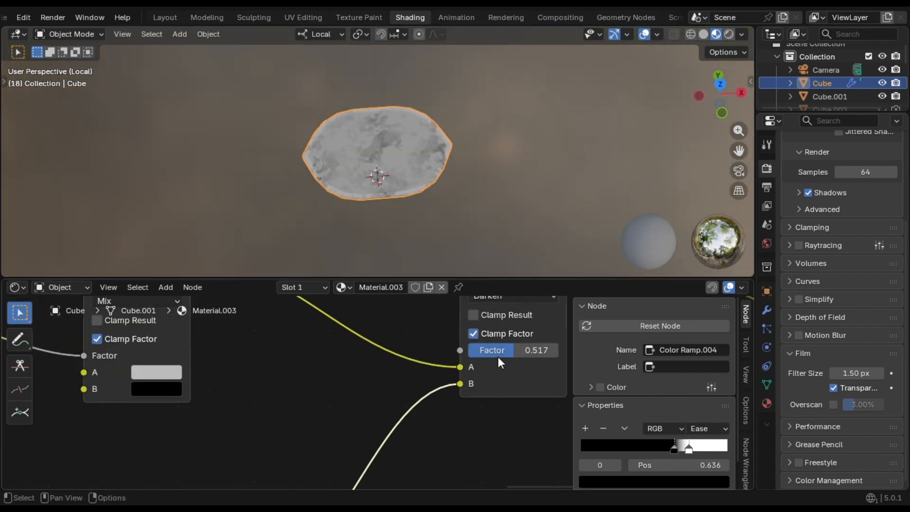
{"action": "left_click_drag", "start_coordinate": [498, 355], "coordinate": [484, 355]}
{"action": "middle_click_drag", "start_coordinate": [479, 195], "coordinate": [468, 74]}
{"action": "scroll", "coordinate": [468, 74], "scroll_direction": "down", "scroll_amount": 4}
{"action": "scroll", "coordinate": [448, 115], "scroll_direction": "up", "scroll_amount": 5}
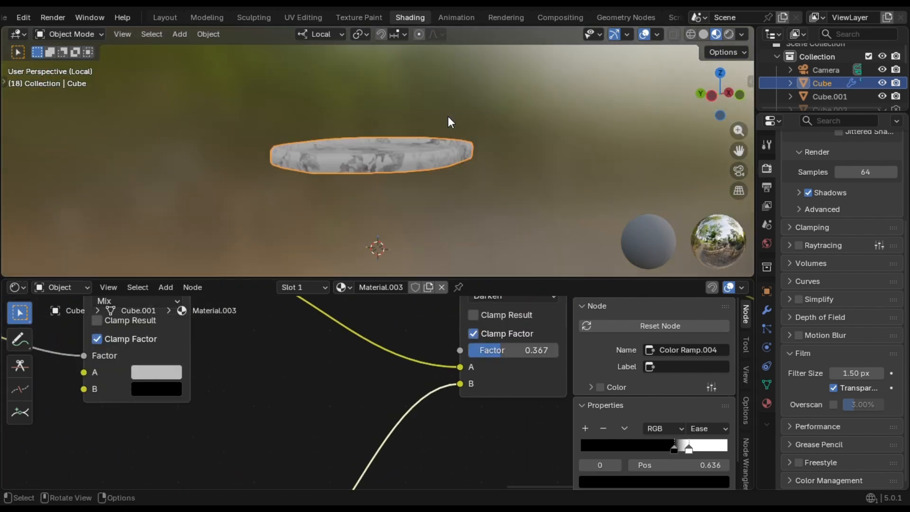
{"action": "scroll", "coordinate": [454, 122], "scroll_direction": "up", "scroll_amount": 3}
{"action": "scroll", "coordinate": [426, 121], "scroll_direction": "down", "scroll_amount": 2}
{"action": "scroll", "coordinate": [426, 121], "scroll_direction": "down", "scroll_amount": 4}
{"action": "middle_click_drag", "start_coordinate": [426, 121], "coordinate": [223, 112]}
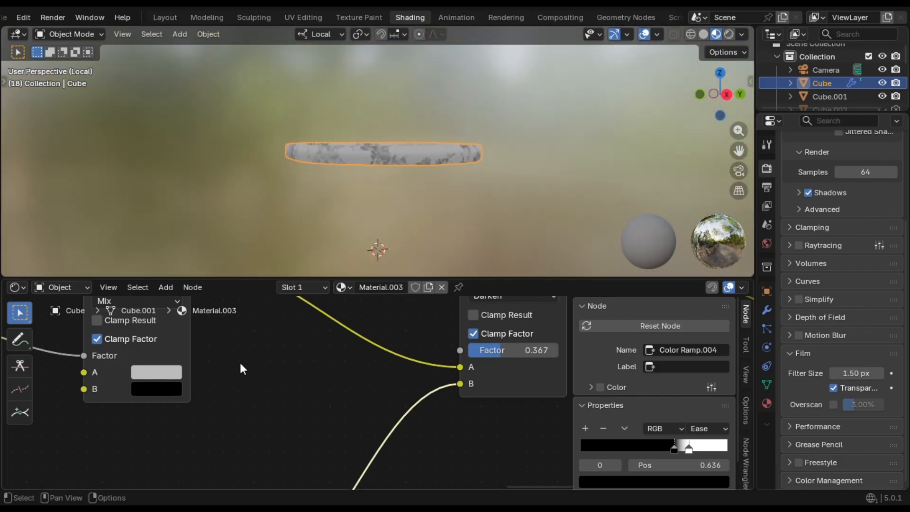
Group the height mask branch, from Texture Coordinate to Color Ramp, in a frame labelled "fake shadow"
{"action": "scroll", "coordinate": [240, 363], "scroll_direction": "down", "scroll_amount": 4}
{"action": "middle_click_drag", "start_coordinate": [277, 343], "coordinate": [417, 310]}
{"action": "scroll", "coordinate": [212, 363], "scroll_direction": "down", "scroll_amount": 4}
{"action": "scroll", "coordinate": [212, 363], "scroll_direction": "down", "scroll_amount": 3}
{"action": "scroll", "coordinate": [360, 348], "scroll_direction": "down", "scroll_amount": 2}
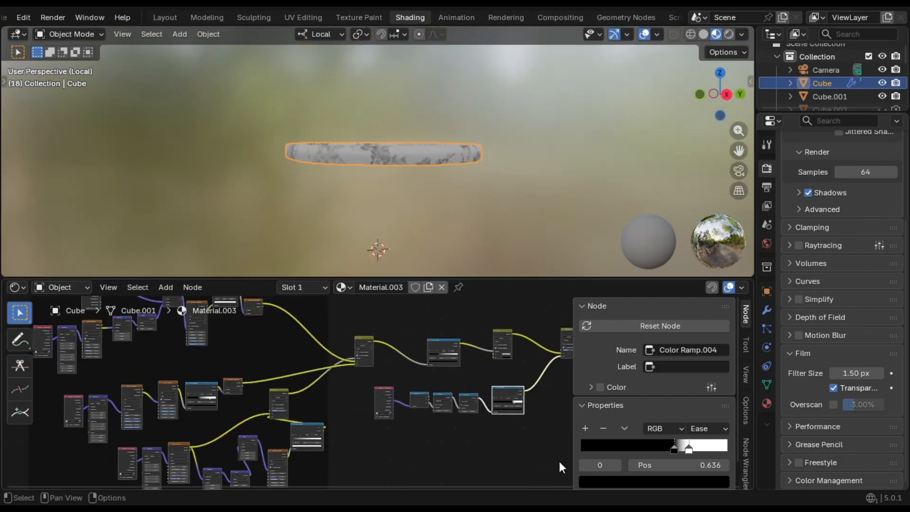
{"action": "left_click_drag", "start_coordinate": [540, 442], "coordinate": [368, 386]}
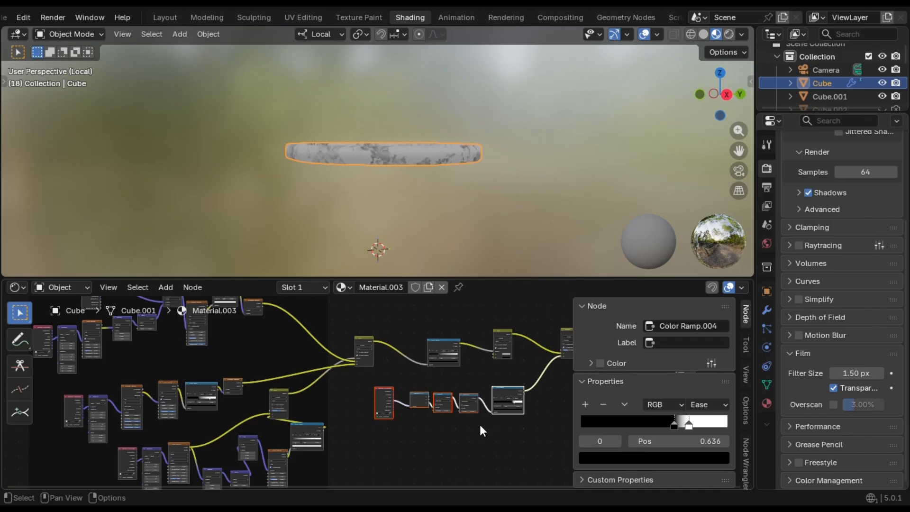
{"action": "key", "text": "ctrl+j"}
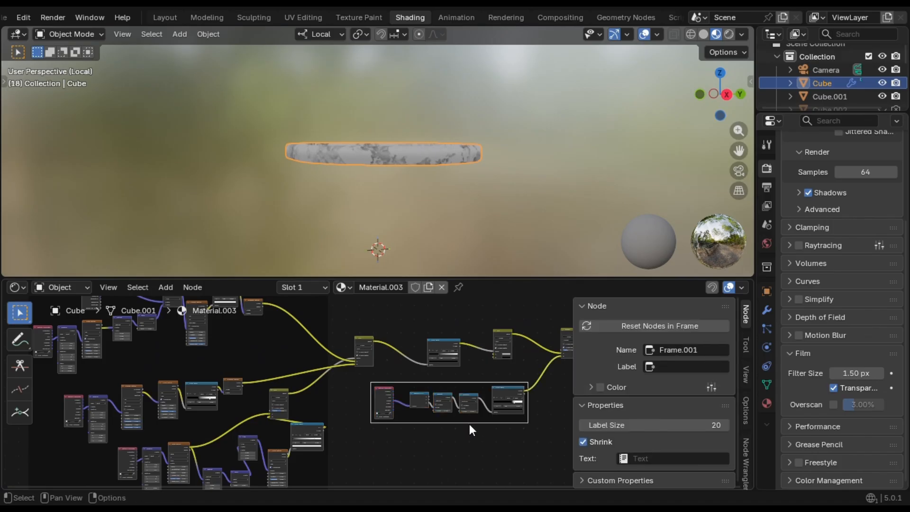
{"action": "key", "text": "F2"}
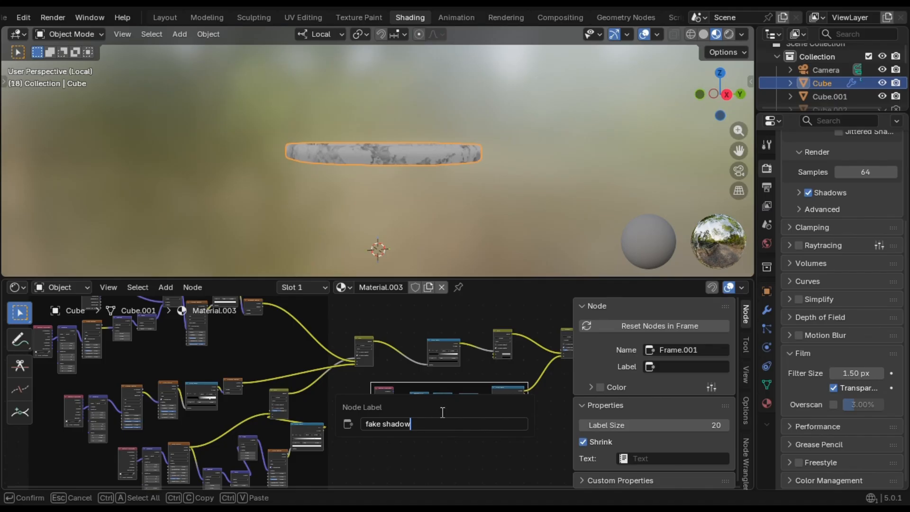
{"action": "key", "text": "Return"}
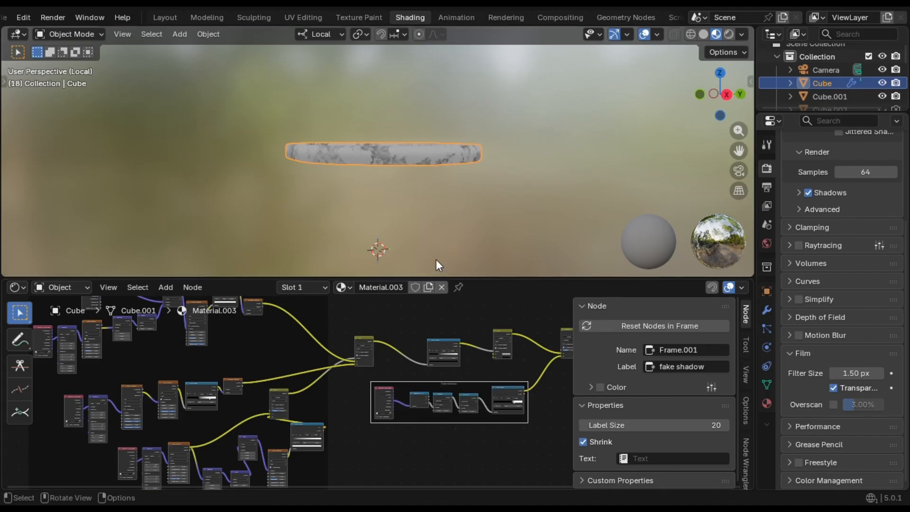
Inspect the table's grey rock shading from below, the sides and above, checking the fake shadow under the tabletop and on the curled legs
{"action": "scroll", "coordinate": [472, 187], "scroll_direction": "up", "scroll_amount": 7}
{"action": "middle_click_drag", "start_coordinate": [471, 186], "coordinate": [358, 192]}
{"action": "scroll", "coordinate": [412, 180], "scroll_direction": "down", "scroll_amount": 4}
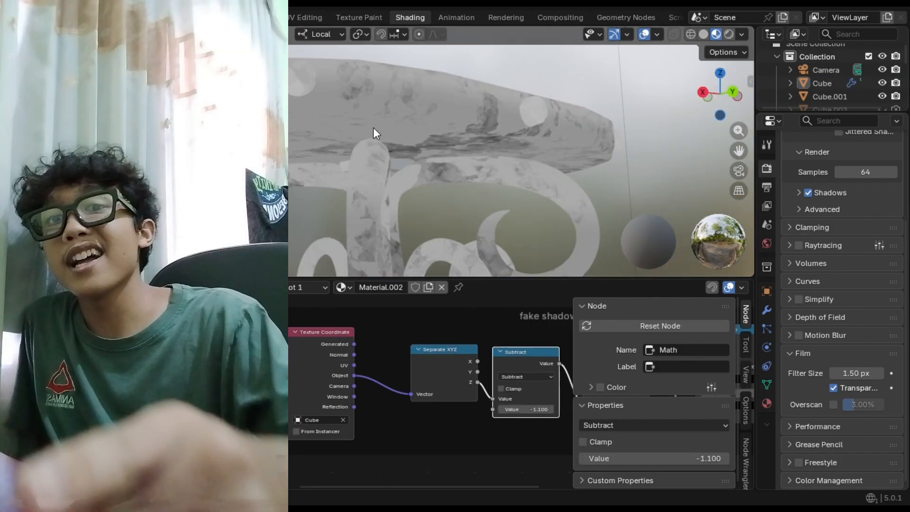
{"action": "middle_click_drag", "start_coordinate": [374, 127], "coordinate": [306, 138]}
{"action": "scroll", "coordinate": [493, 180], "scroll_direction": "down", "scroll_amount": 3}
{"action": "scroll", "coordinate": [332, 142], "scroll_direction": "up", "scroll_amount": 5}
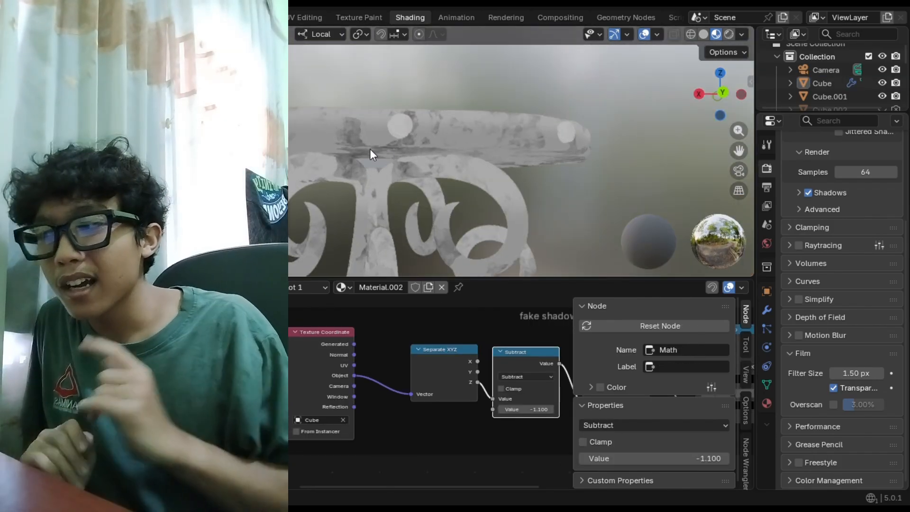
{"action": "middle_click_drag", "start_coordinate": [474, 146], "coordinate": [246, 156]}
{"action": "scroll", "coordinate": [431, 142], "scroll_direction": "down", "scroll_amount": 5}
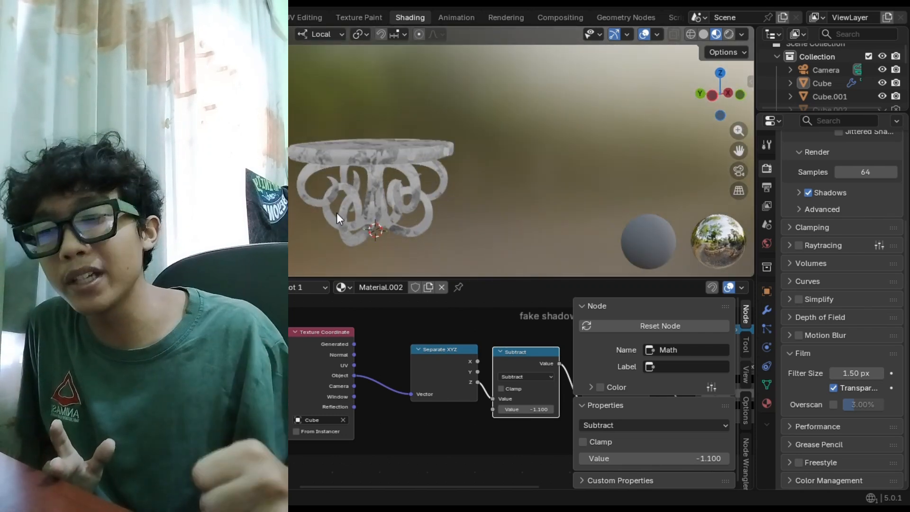
{"action": "scroll", "coordinate": [337, 209], "scroll_direction": "up", "scroll_amount": 6}
{"action": "middle_click_drag", "start_coordinate": [337, 207], "coordinate": [297, 180]}
{"action": "scroll", "coordinate": [516, 151], "scroll_direction": "down", "scroll_amount": 6}
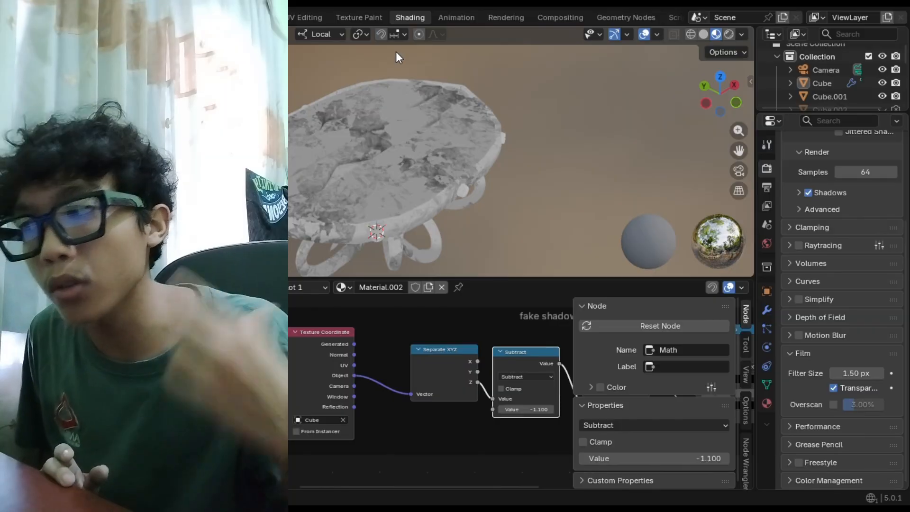
{"action": "middle_click_drag", "start_coordinate": [396, 51], "coordinate": [288, 98]}
{"action": "scroll", "coordinate": [317, 142], "scroll_direction": "up", "scroll_amount": 8}
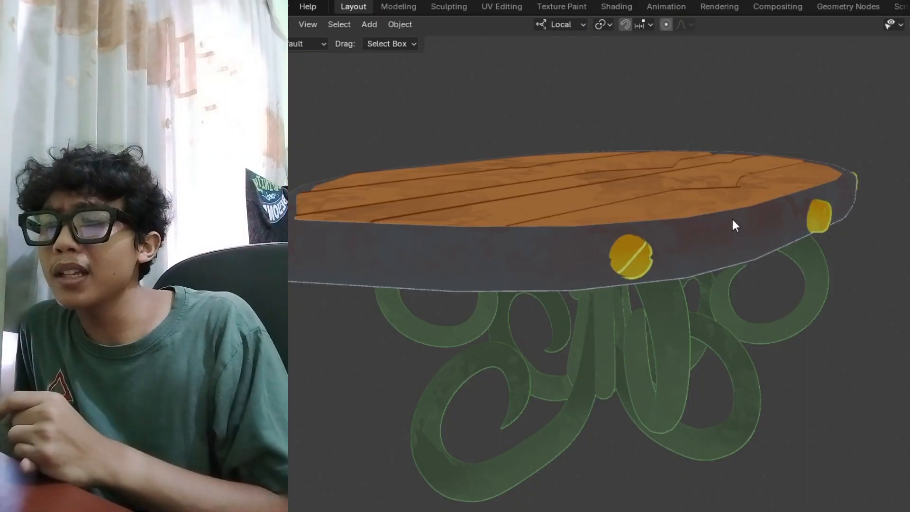
Examine the fully coloured table from several sides, including the wooden top, dark rim, yellow bolts and green curled legs
{"action": "mouse_move", "coordinate": [732, 217]}
{"action": "middle_mouse_down"}
{"action": "mouse_move", "coordinate": [577, 195]}
{"action": "mouse_move", "coordinate": [534, 199]}
{"action": "mouse_move", "coordinate": [493, 226]}
{"action": "middle_mouse_up"}
{"action": "left_click", "coordinate": [493, 226]}
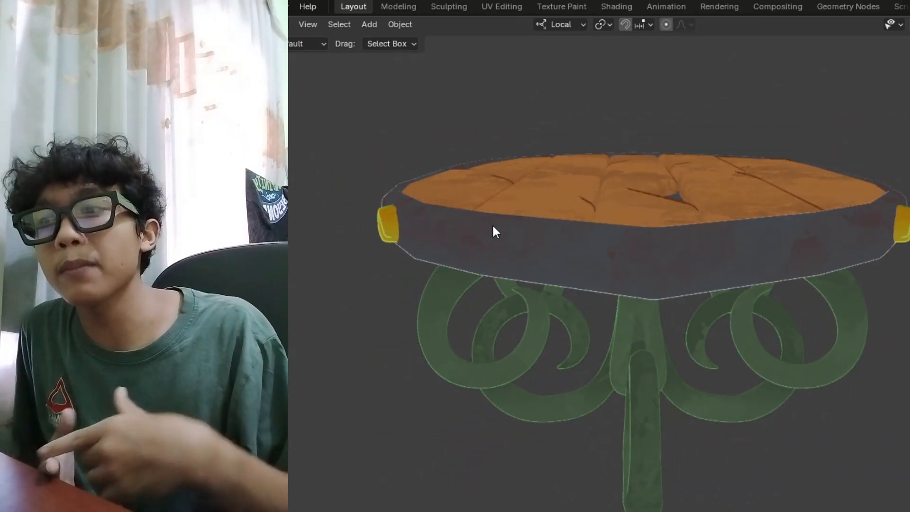
{"action": "middle_click_drag", "start_coordinate": [752, 240], "coordinate": [697, 243]}
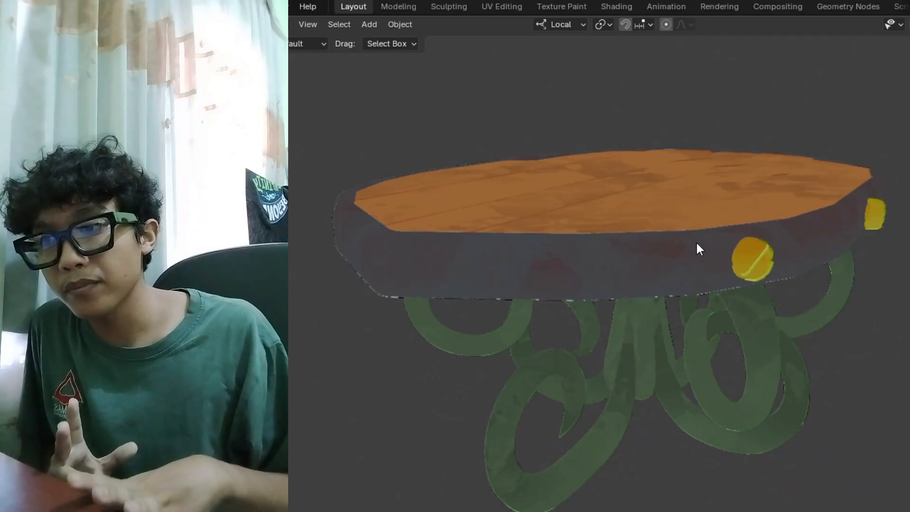
{"action": "middle_click_drag", "start_coordinate": [892, 223], "coordinate": [810, 242]}
{"action": "middle_click_drag", "start_coordinate": [640, 228], "coordinate": [851, 223]}
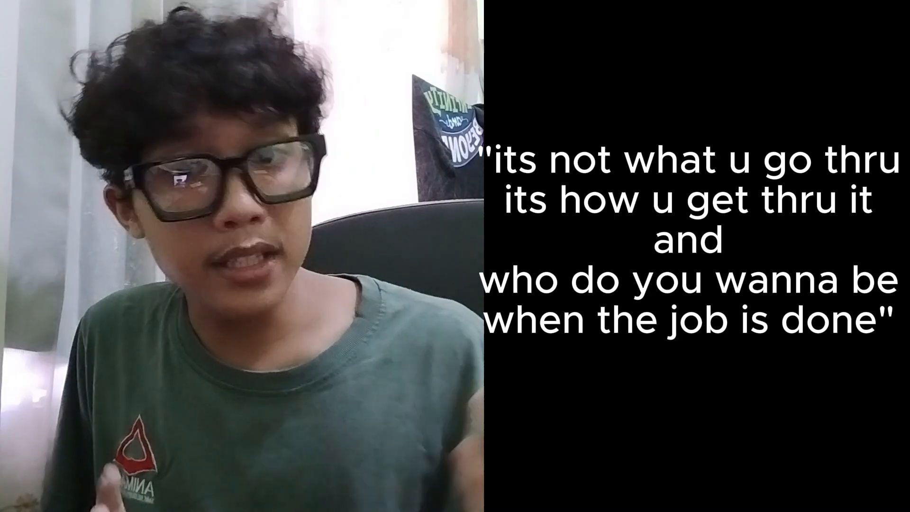